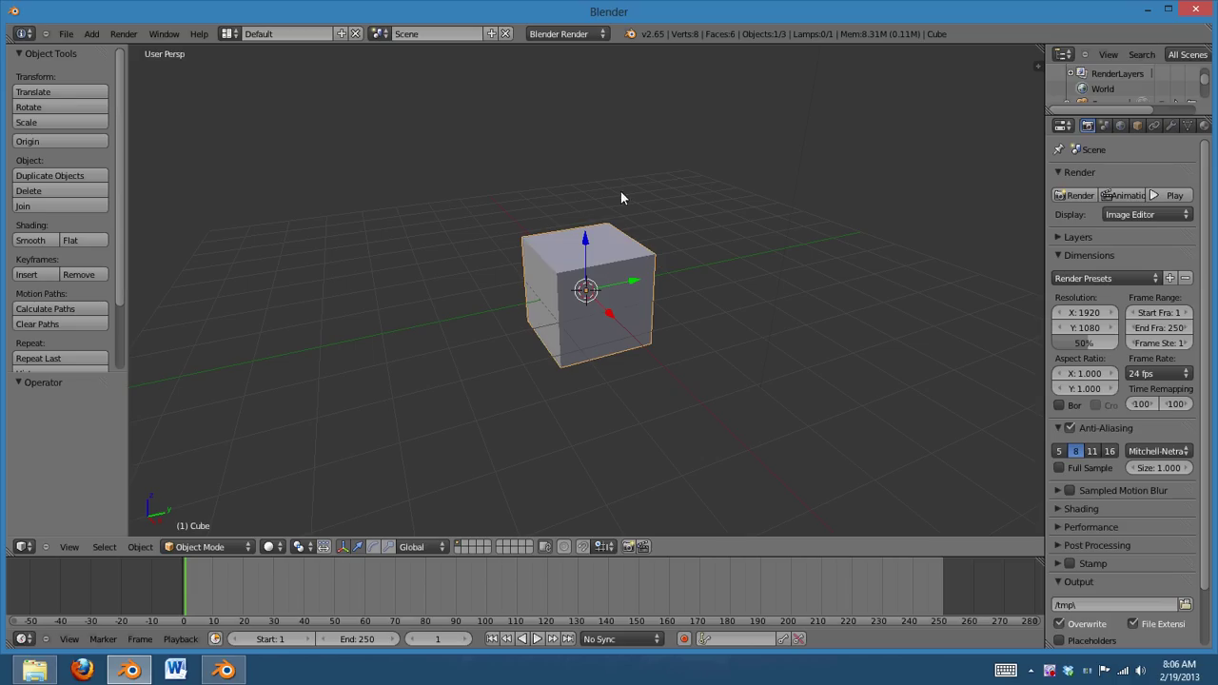
# Preview the 3D View Full, Animation, Compositing and Game Logic layouts, then return to Default.
pyautogui.click(228, 35)
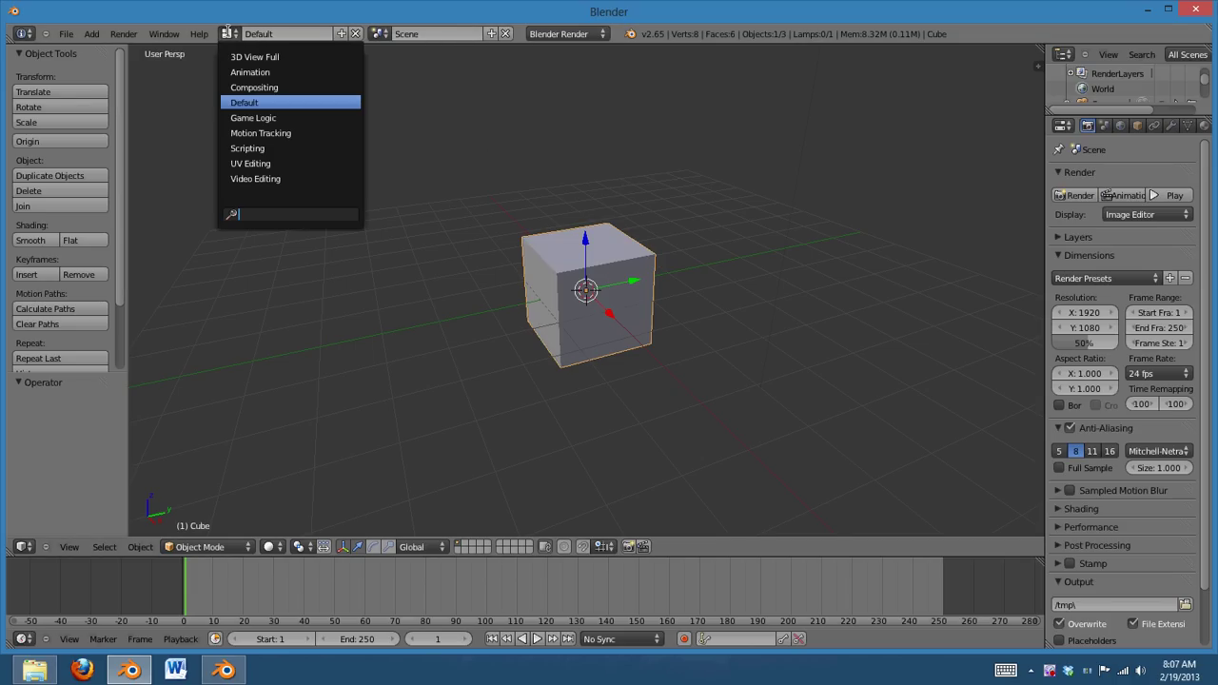
pyautogui.click(244, 57)
pyautogui.click(230, 40)
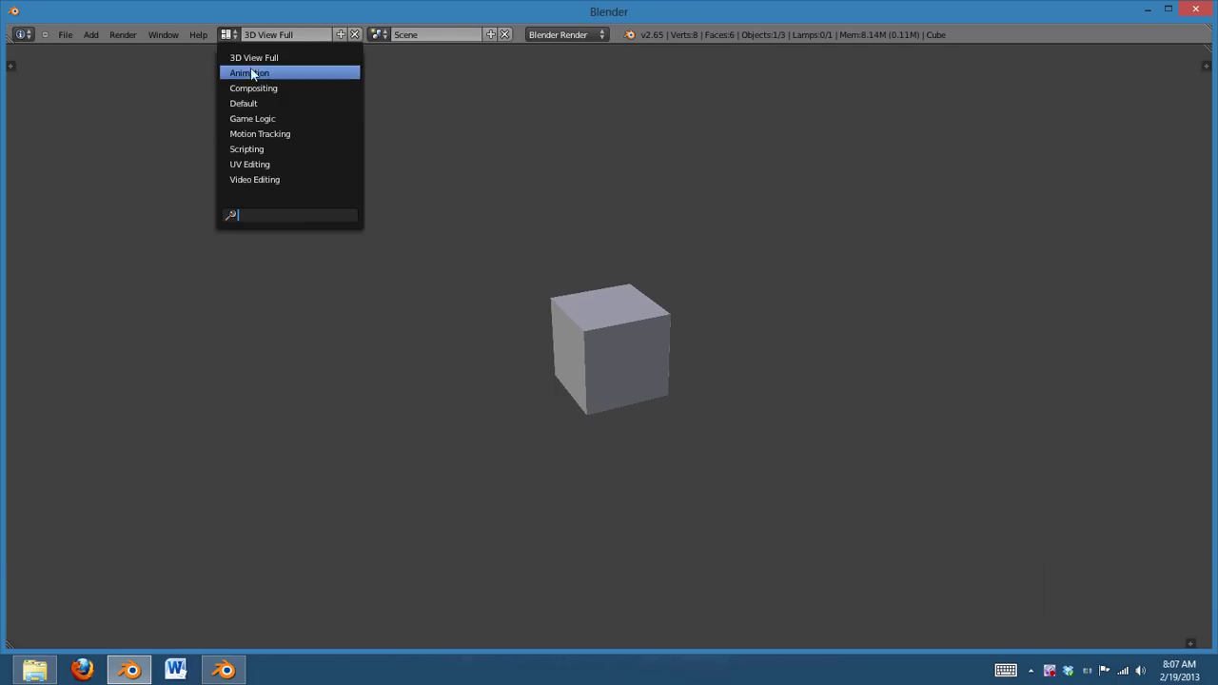
pyautogui.click(250, 73)
pyautogui.click(229, 36)
pyautogui.click(253, 88)
pyautogui.click(229, 37)
pyautogui.click(254, 118)
pyautogui.click(228, 32)
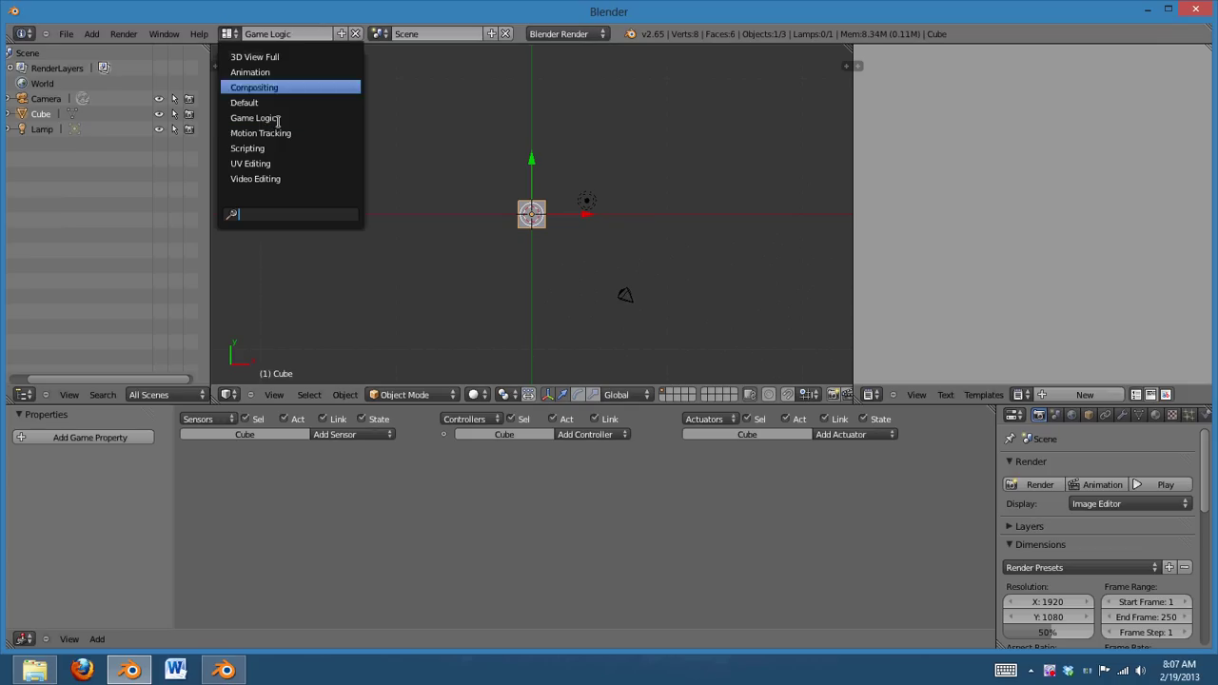
pyautogui.click(276, 58)
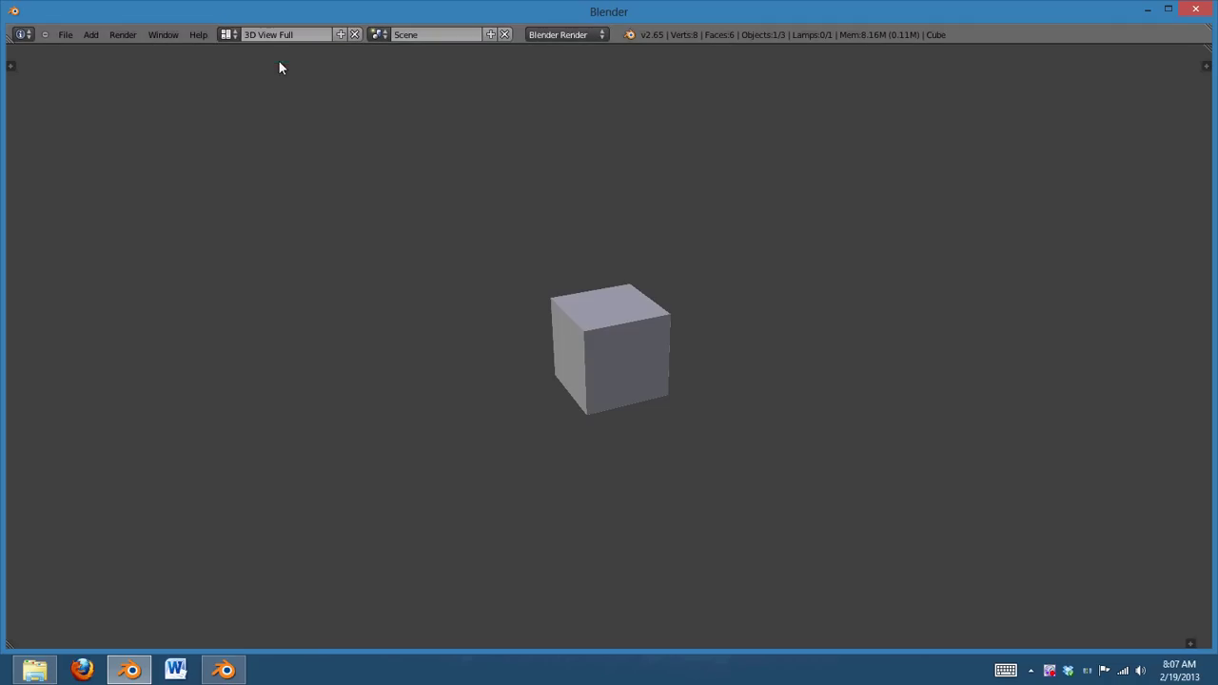
pyautogui.click(228, 35)
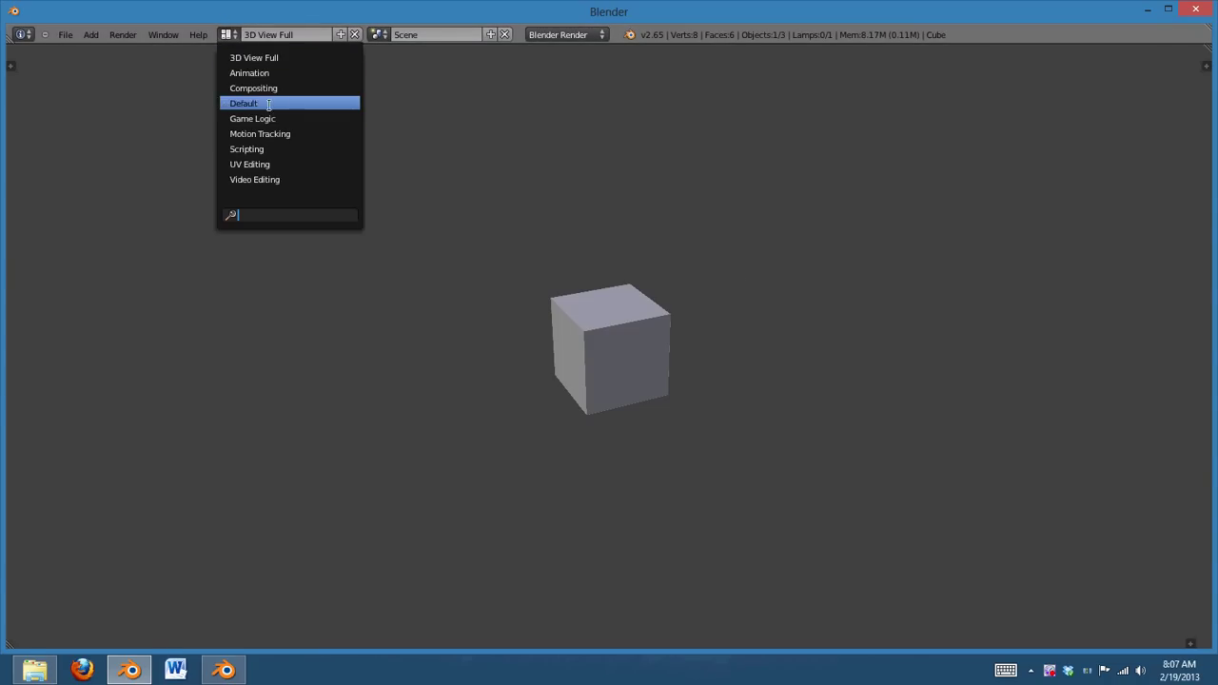
pyautogui.click(274, 103)
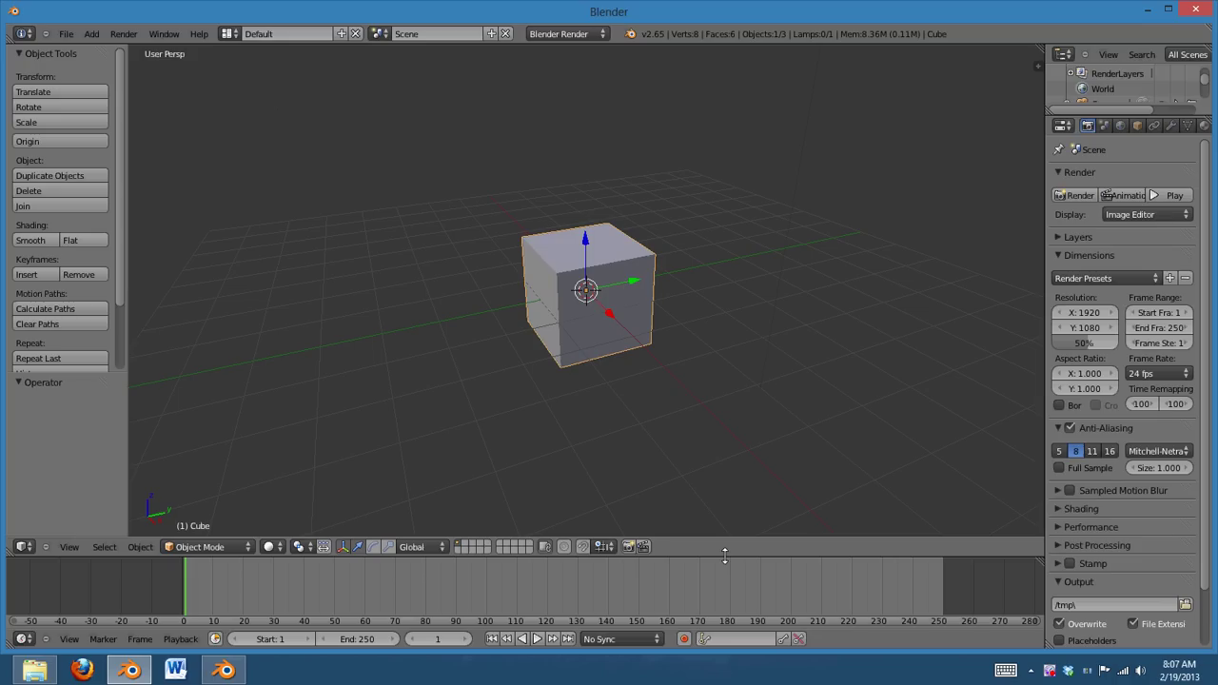
# Shorten the timeline and widen the Outliner and Properties panels beside the viewport.
pyautogui.moveTo(724, 554); pyautogui.dragTo(730, 590)
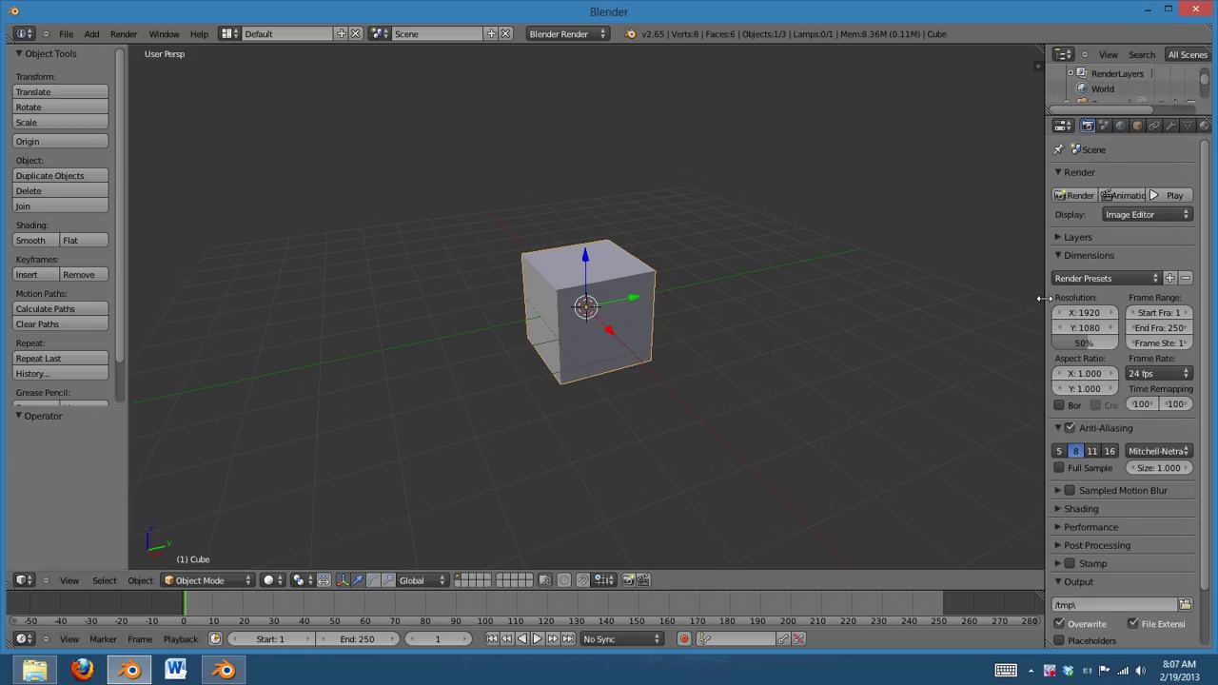
pyautogui.moveTo(1043, 299); pyautogui.dragTo(1017, 303)
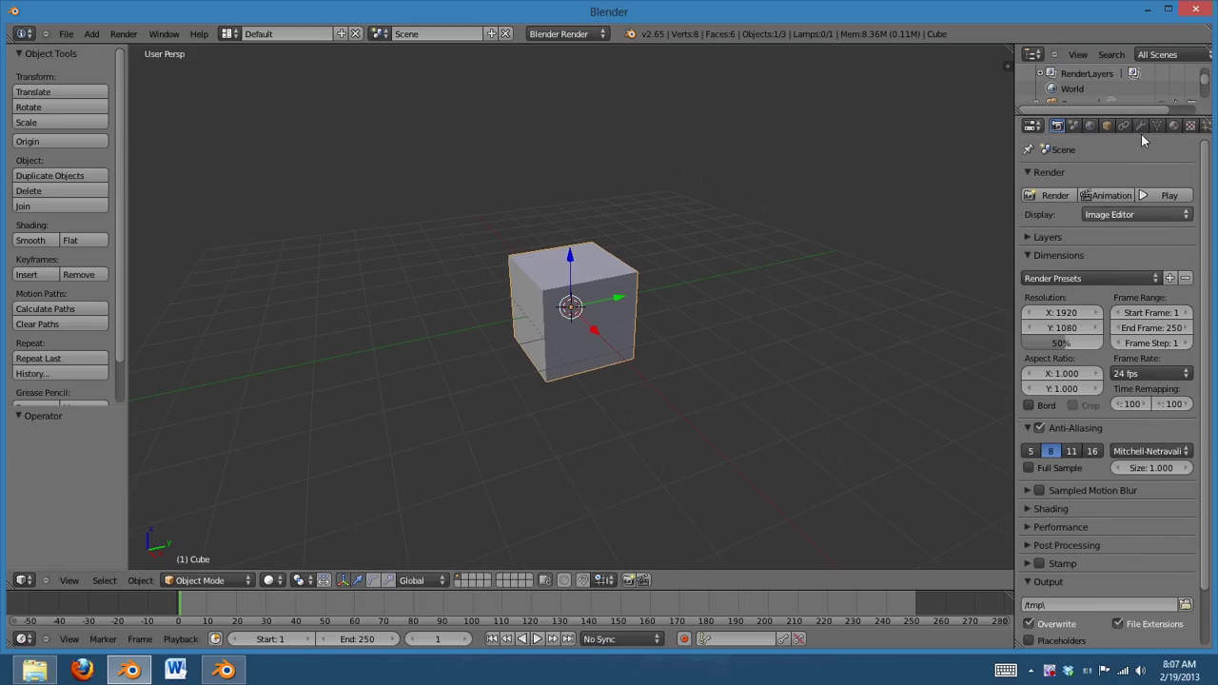
pyautogui.scroll(1, 700, 453)
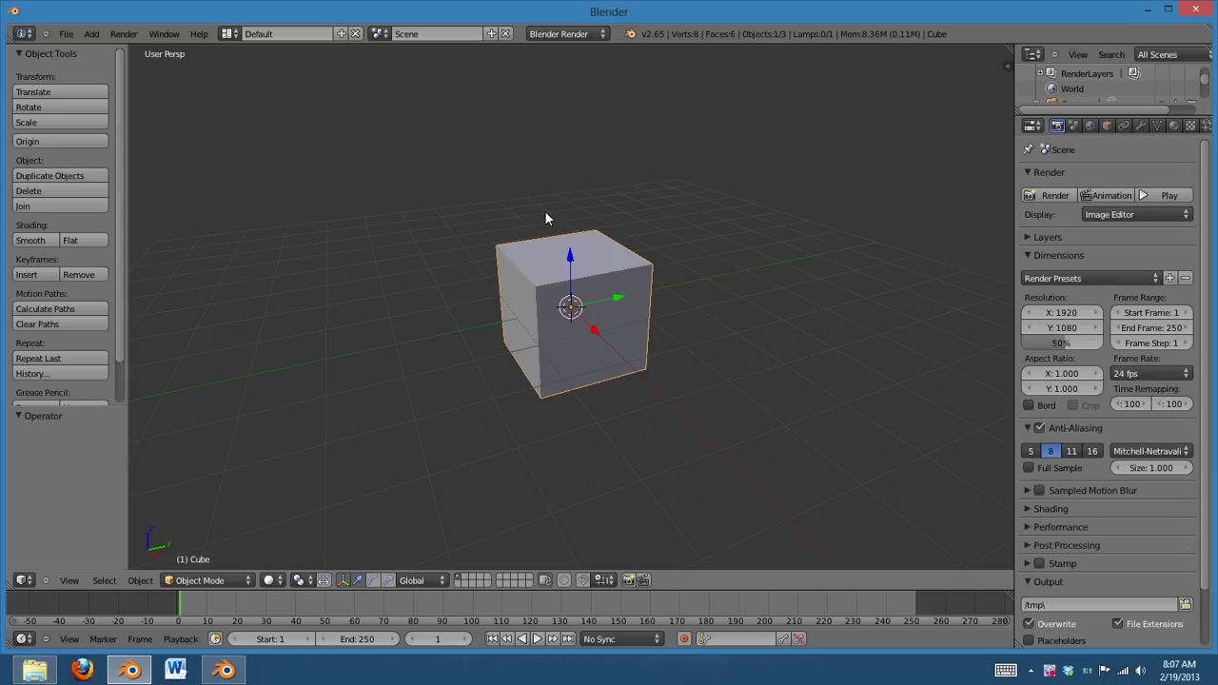
pyautogui.moveTo(1017, 293); pyautogui.dragTo(1013, 294)
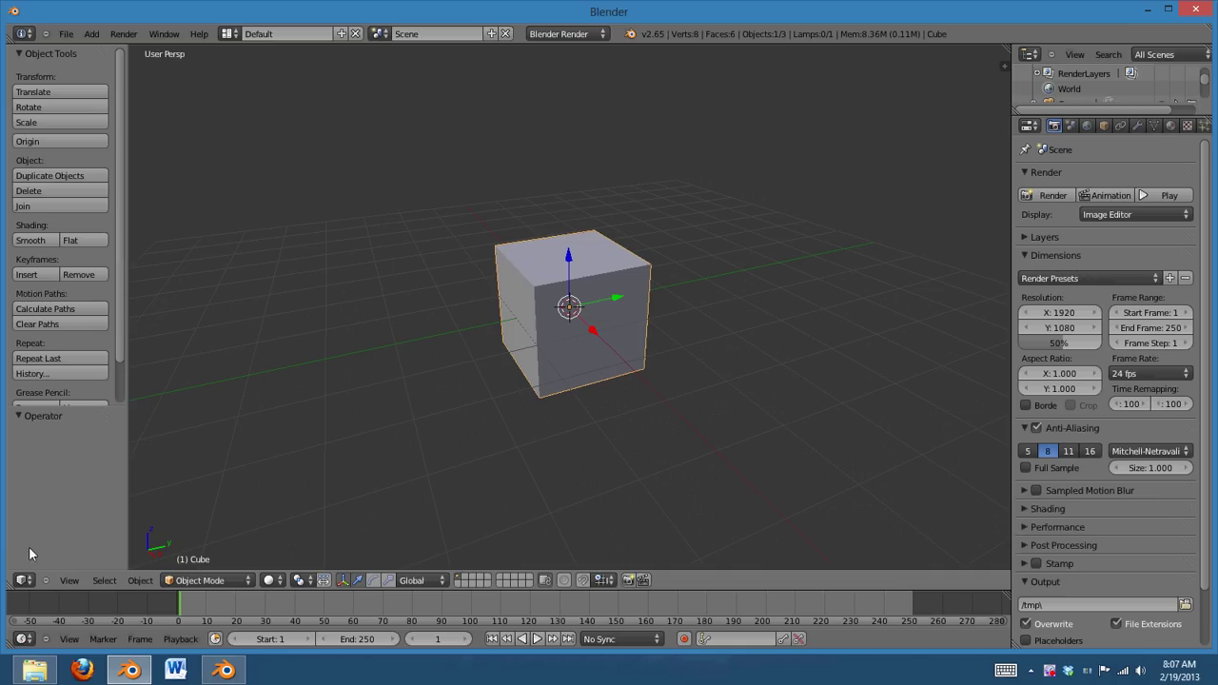
# Split the 3D viewport from its corner into several side-by-side 3D views.
pyautogui.moveTo(43, 585); pyautogui.dragTo(354, 572)
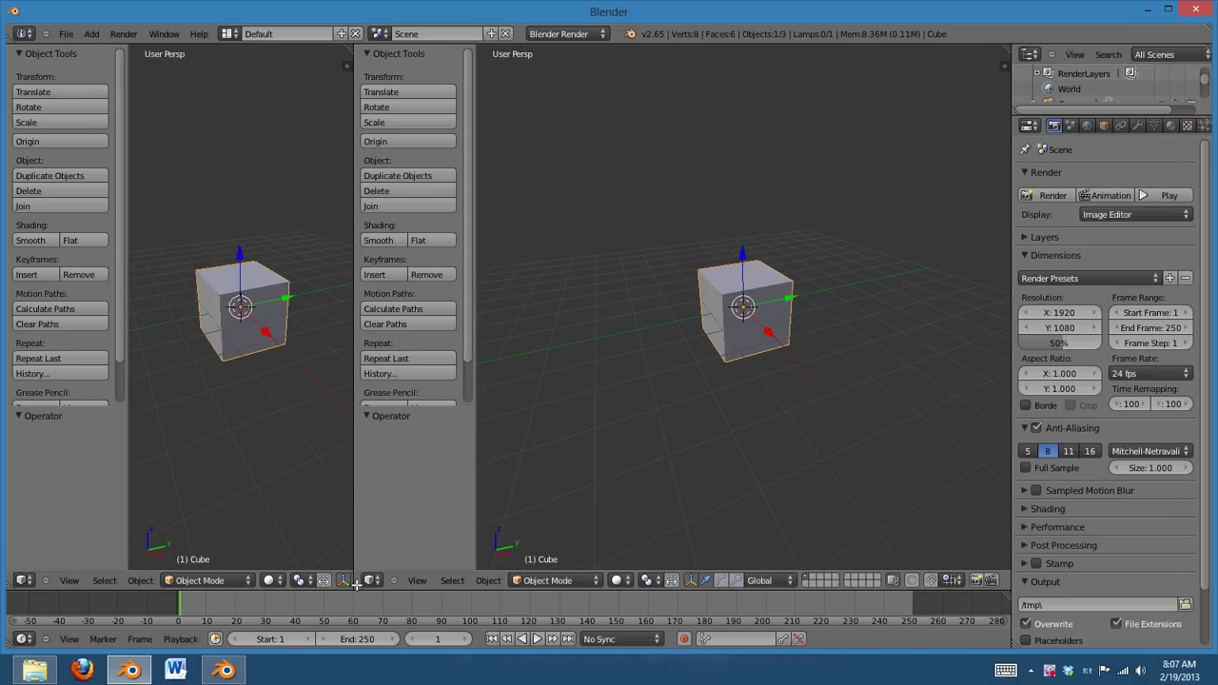
pyautogui.moveTo(356, 584); pyautogui.dragTo(530, 333)
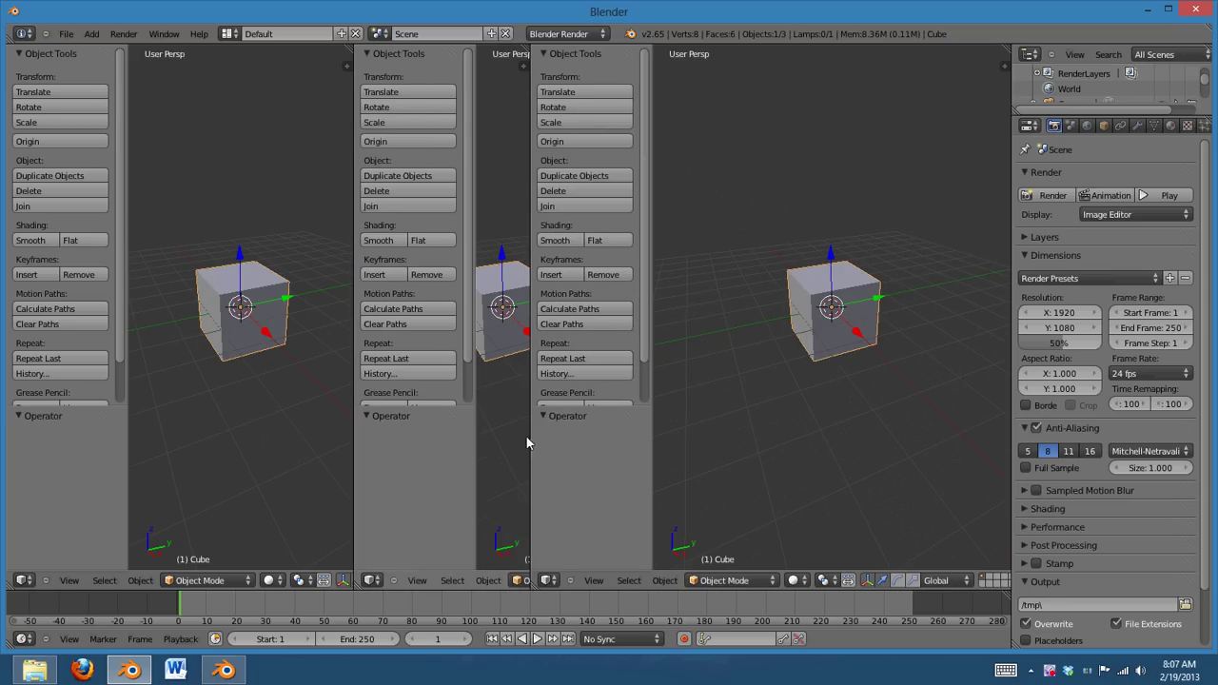
pyautogui.moveTo(529, 584); pyautogui.dragTo(285, 512)
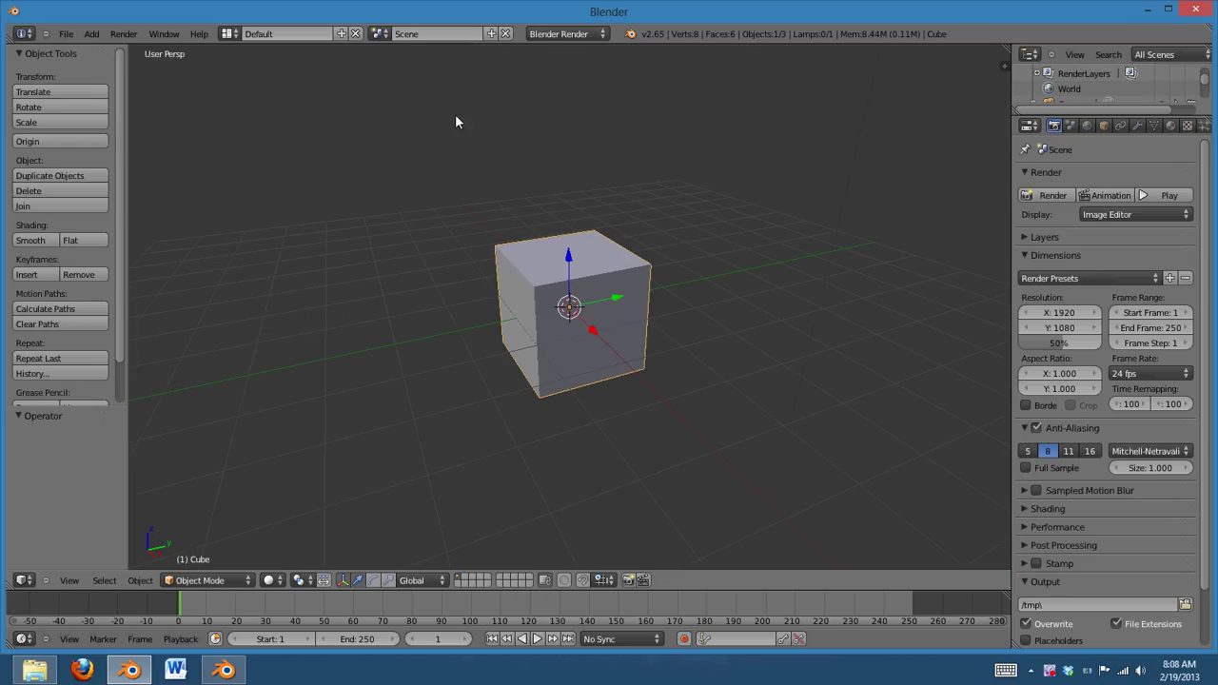
pyautogui.click(63, 34)
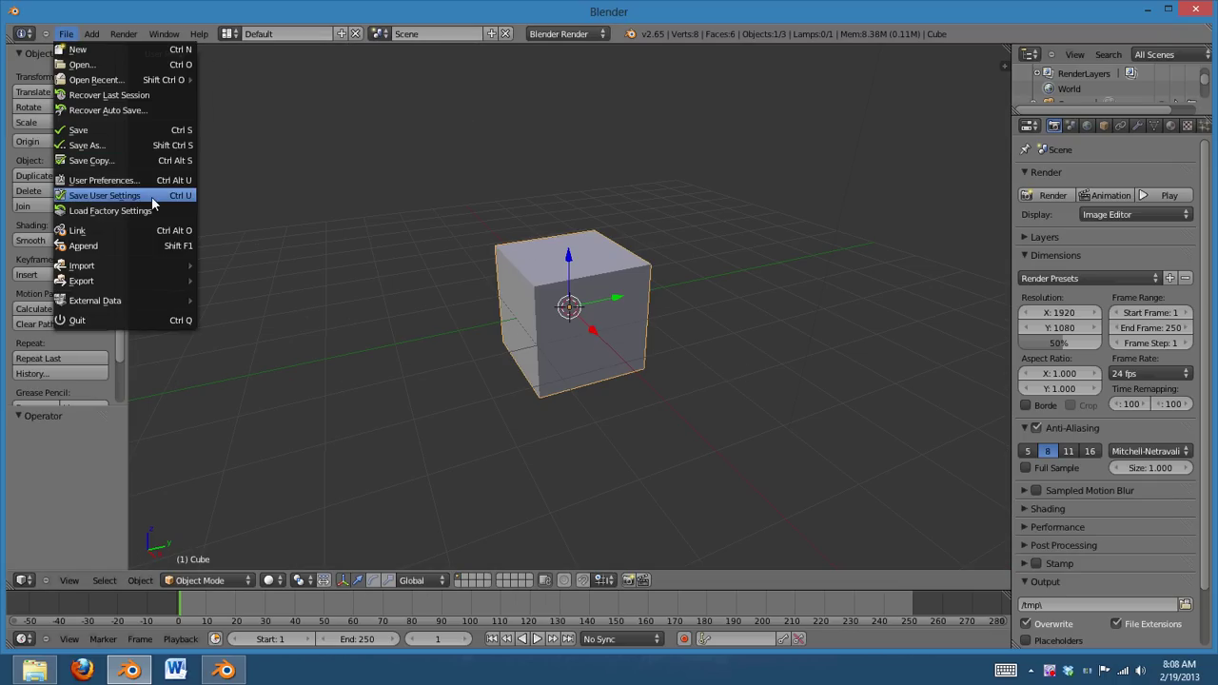
pyautogui.click(105, 195)
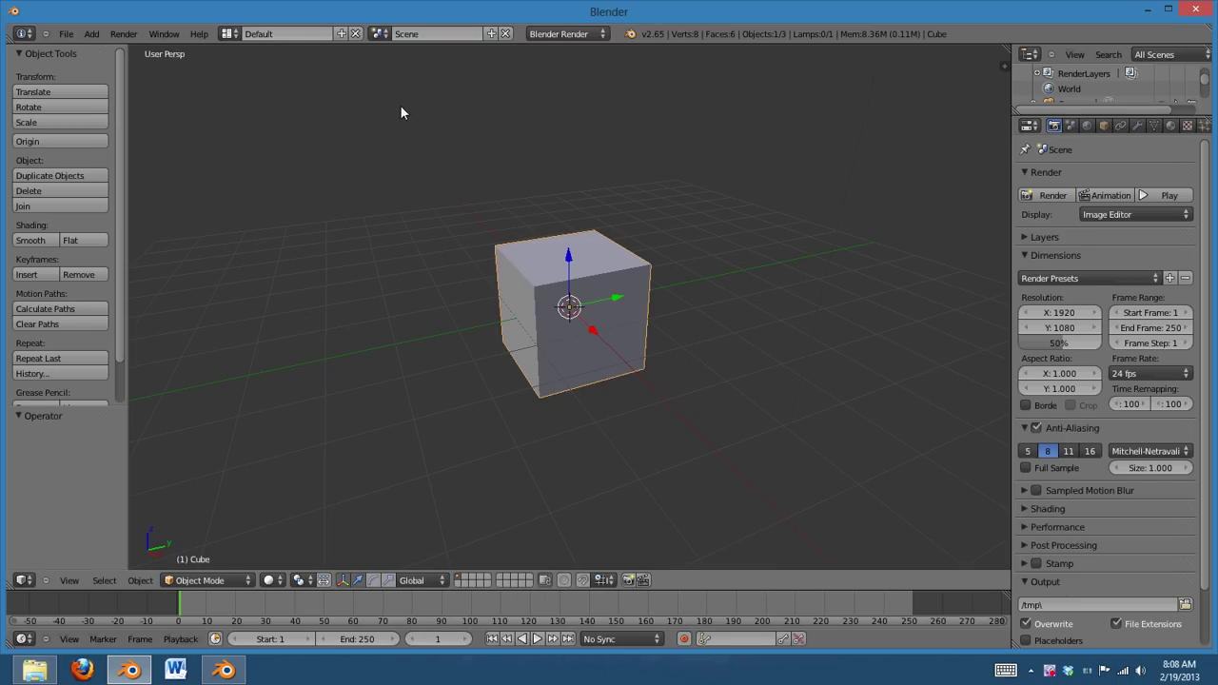
pyautogui.click(229, 36)
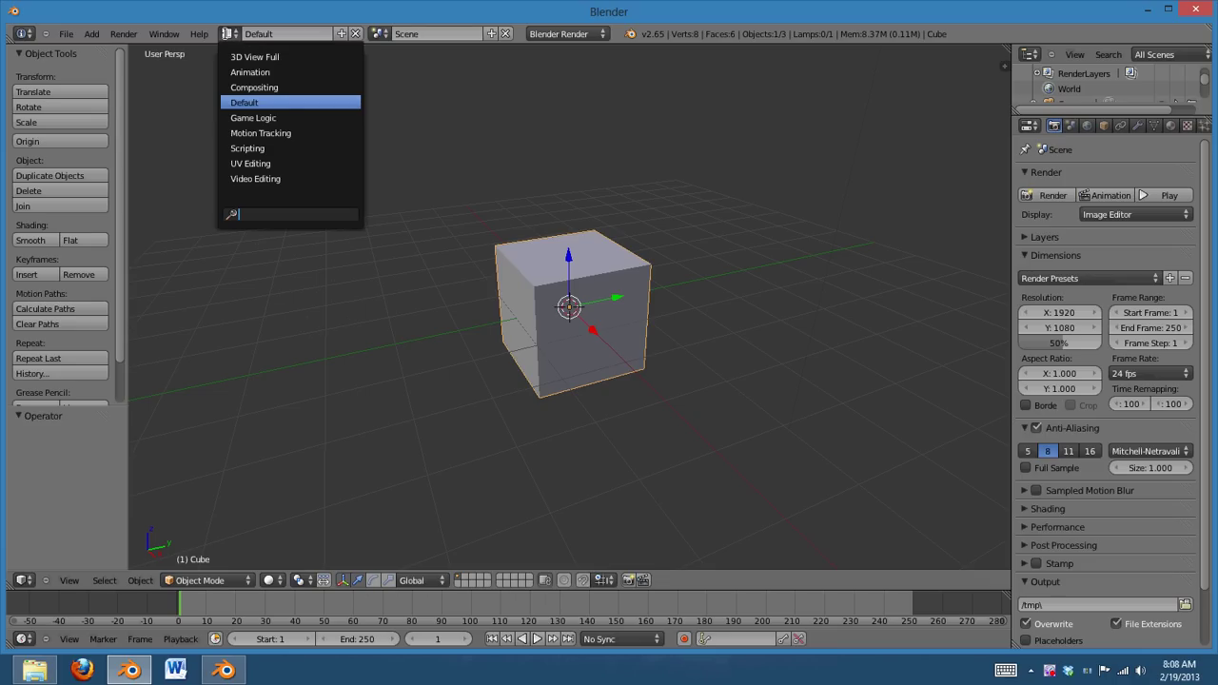
pyautogui.click(283, 102)
pyautogui.click(230, 34)
pyautogui.click(255, 57)
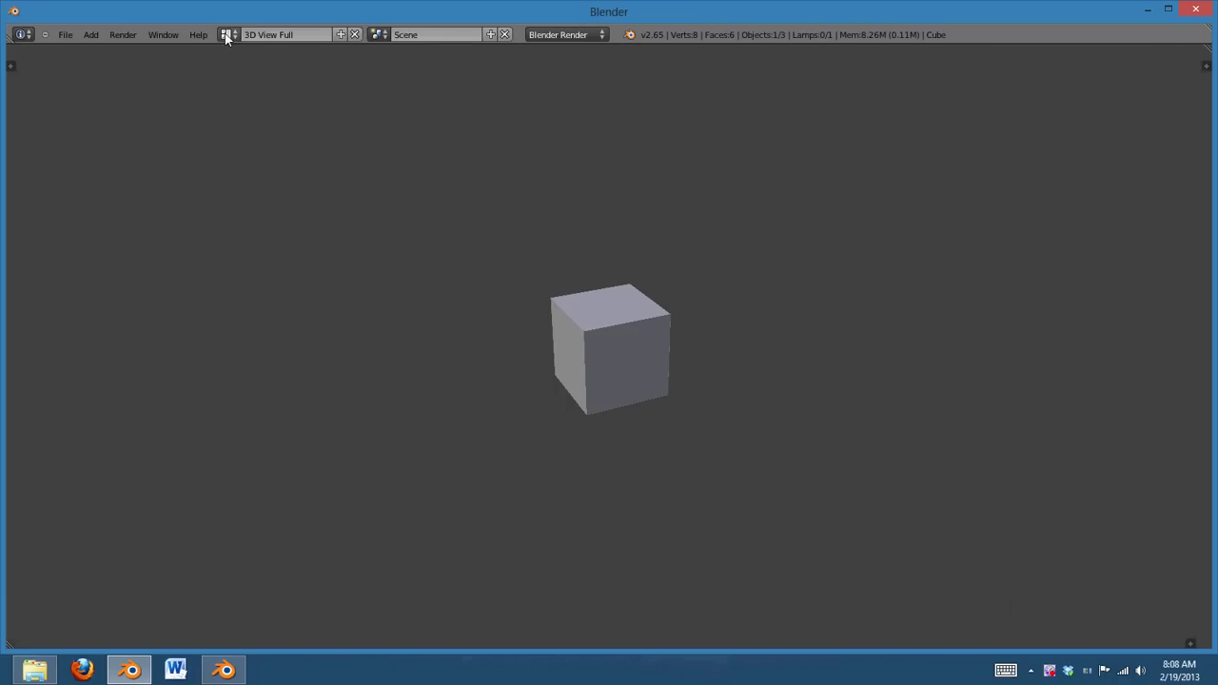
pyautogui.scroll(5, 720, 429)
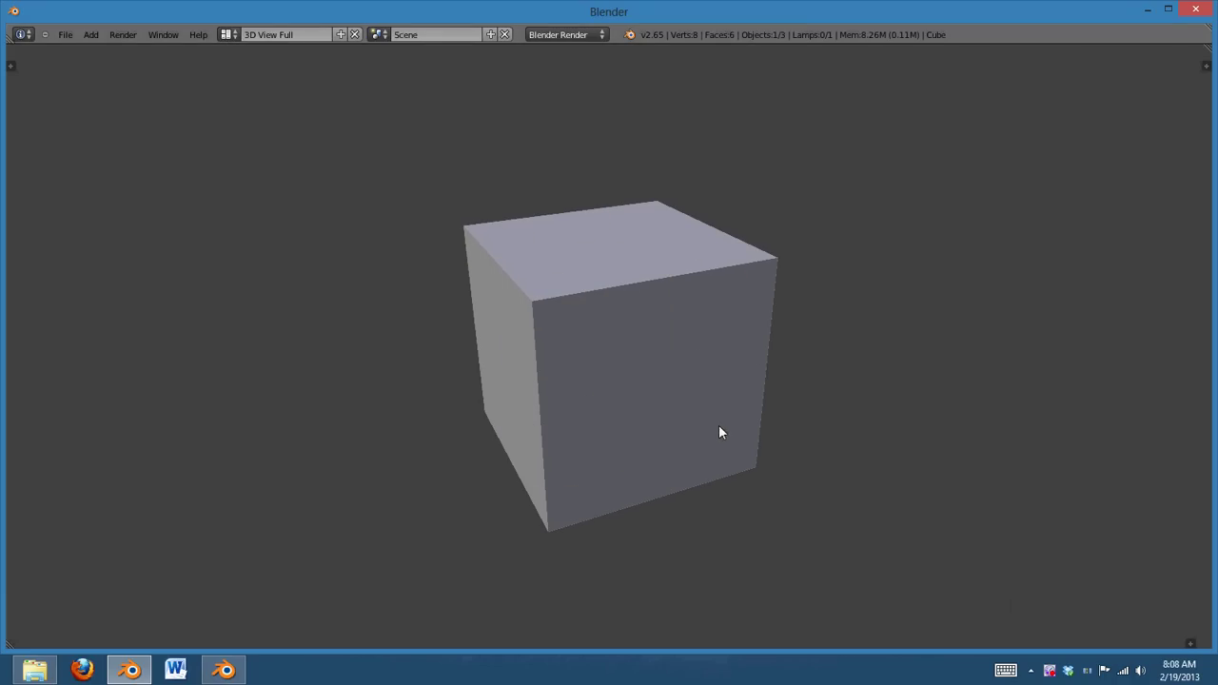
pyautogui.click(229, 34)
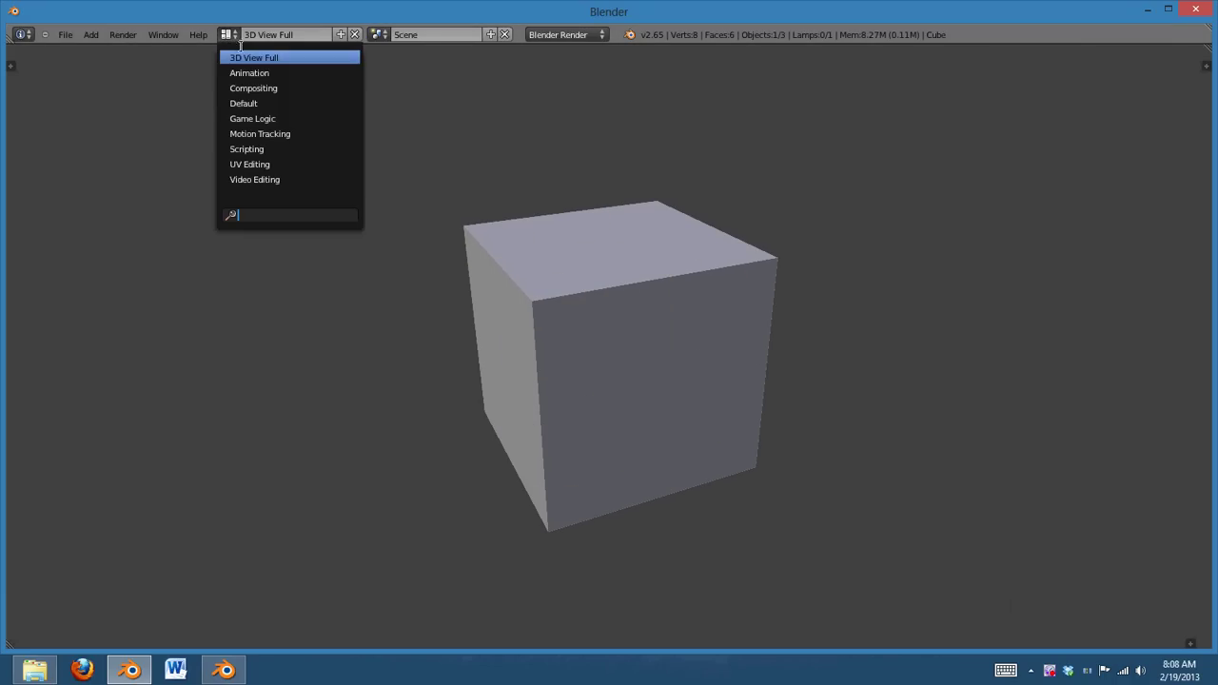
pyautogui.click(307, 71)
pyautogui.click(229, 35)
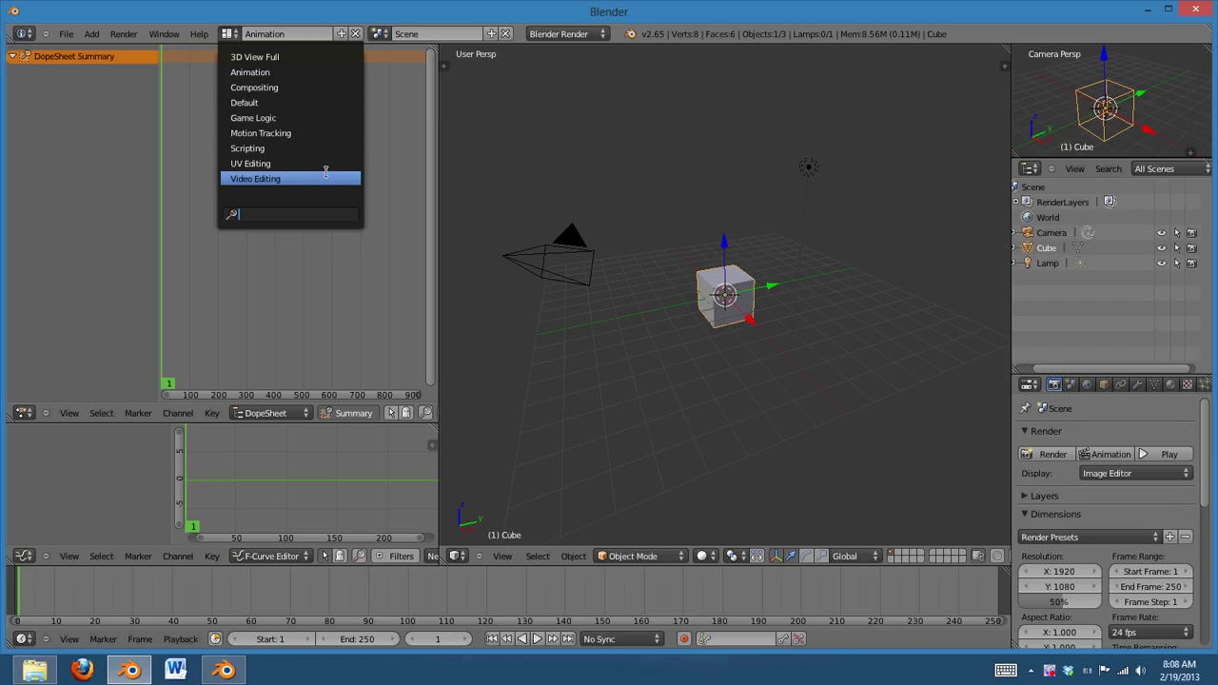
pyautogui.click(291, 102)
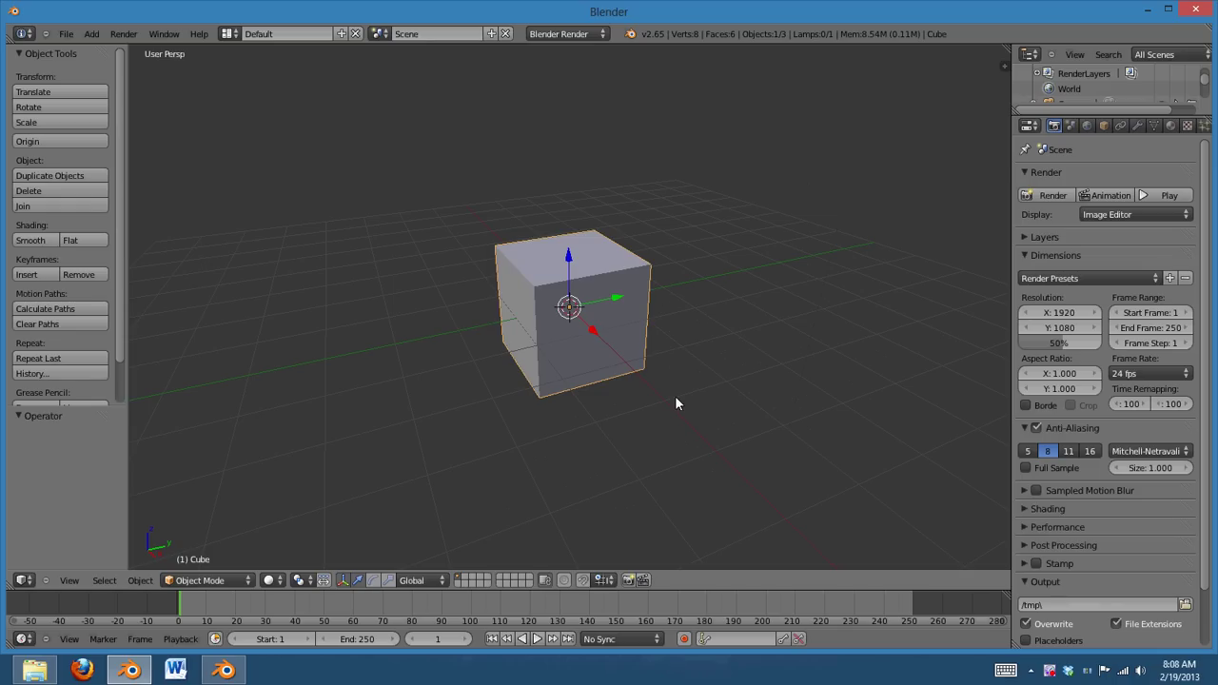
pyautogui.scroll(1, 678, 398)
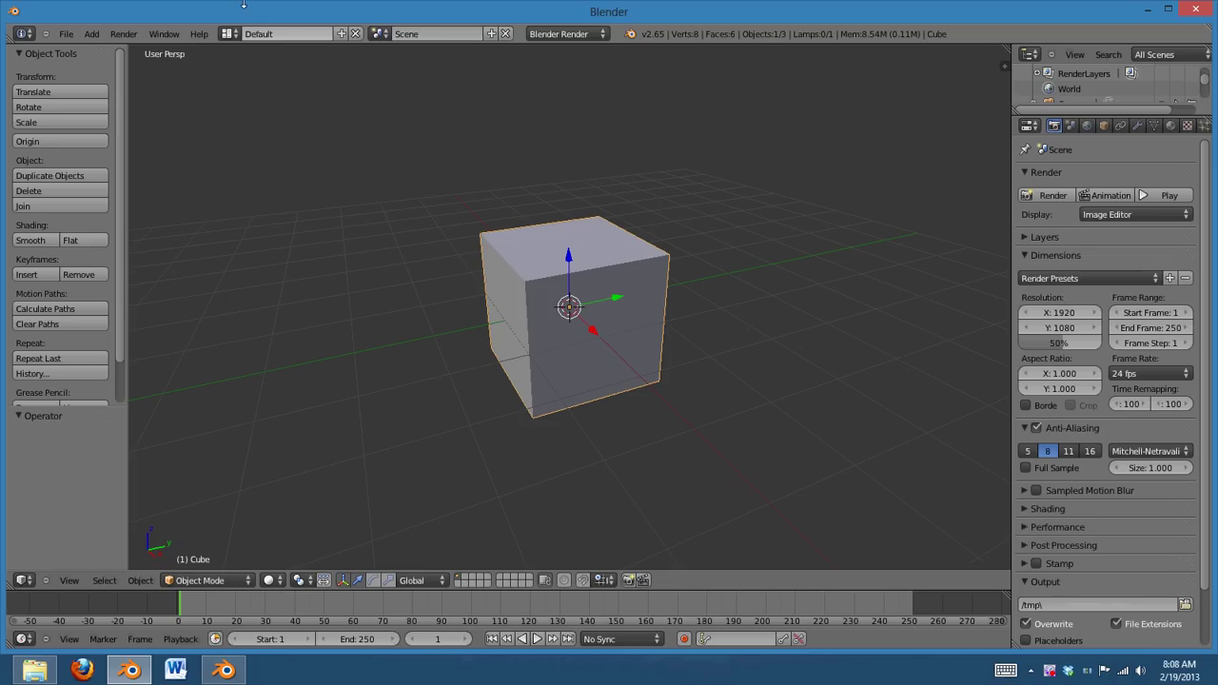
pyautogui.click(229, 33)
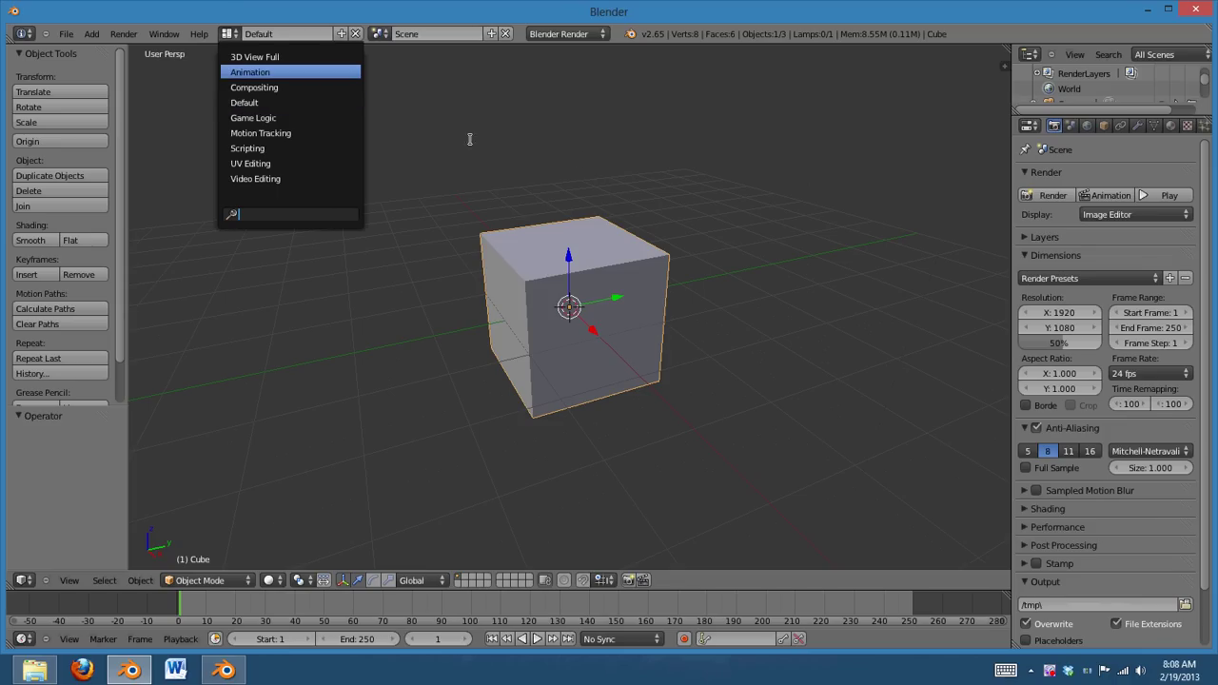
pyautogui.click(272, 101)
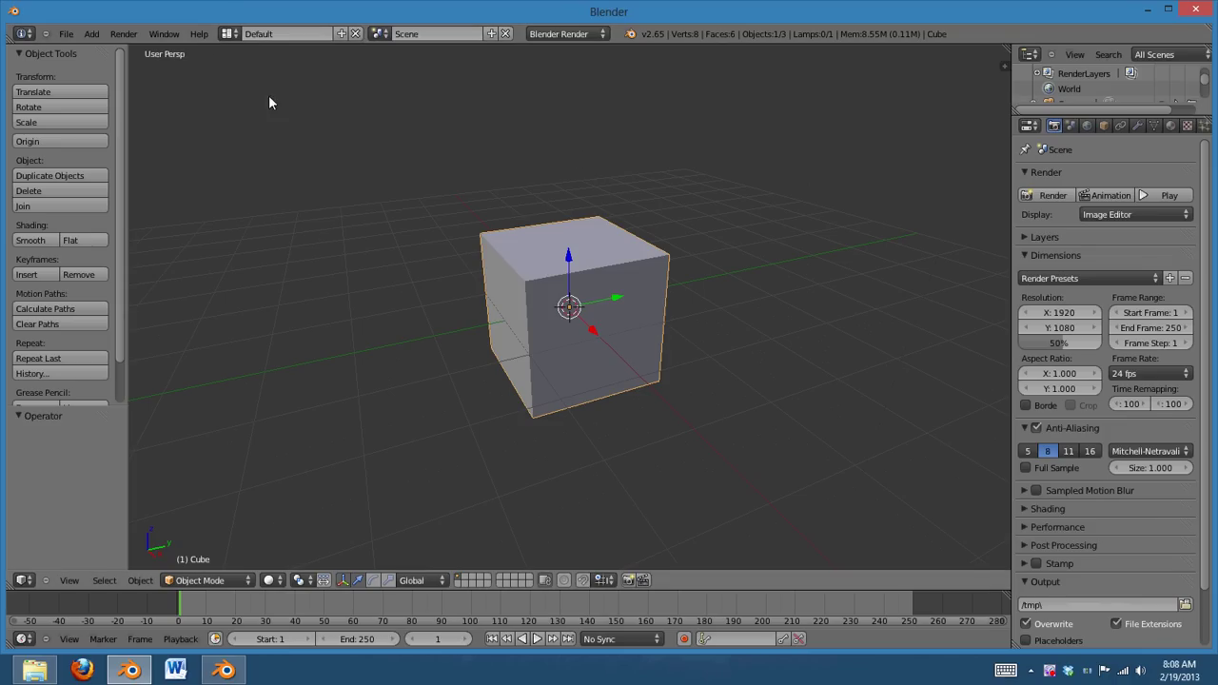
pyautogui.moveTo(460, 422)
pyautogui.mouseDown(button='middle')
pyautogui.moveTo(528, 424)
pyautogui.moveTo(471, 425)
pyautogui.mouseUp(button='middle')
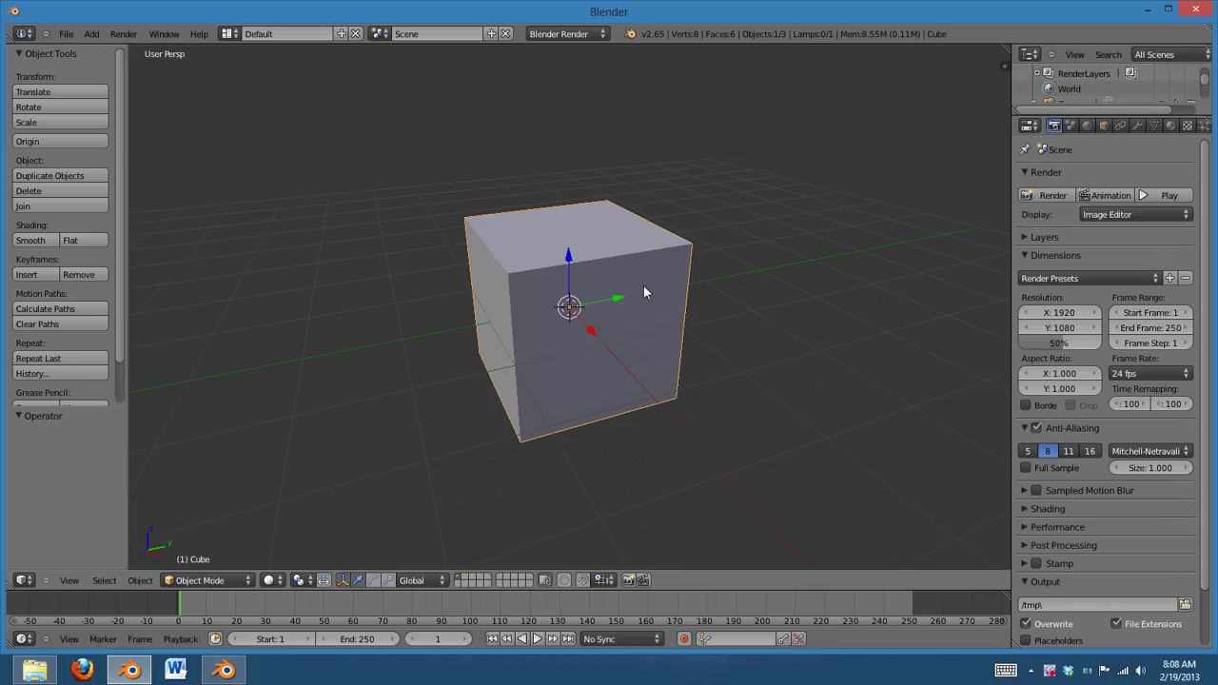
# Rename the Default screen layout to '01-Modelling' and verify it in the layout list.
pyautogui.click(291, 35)
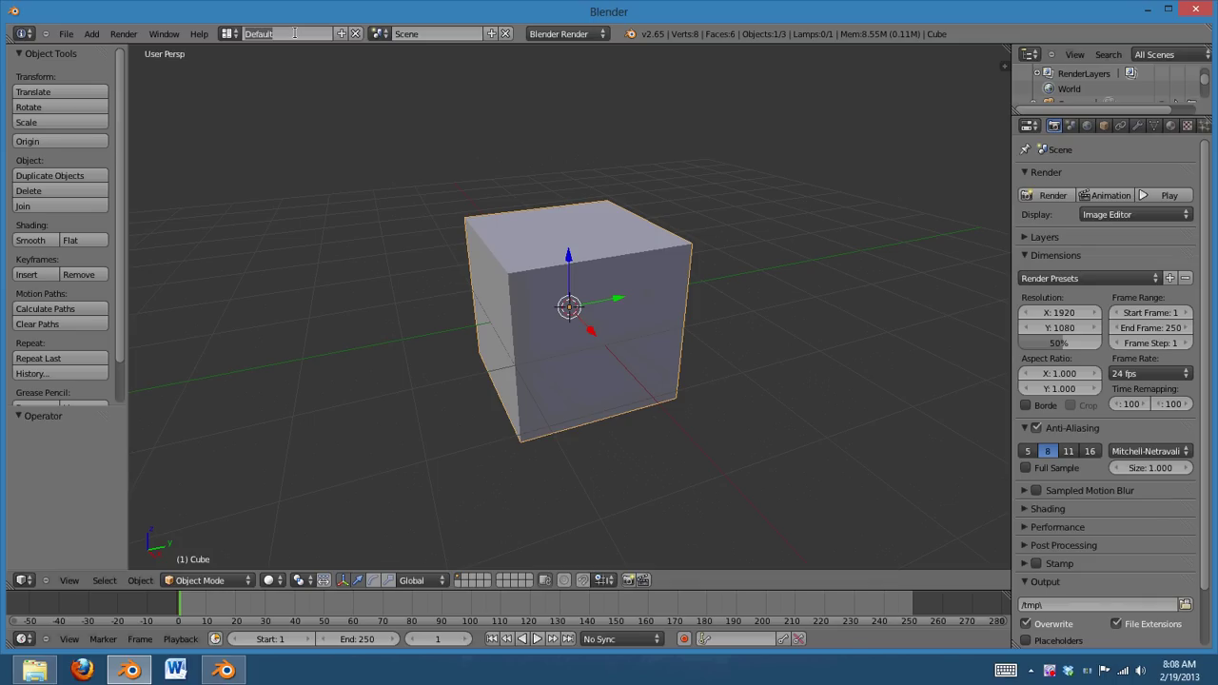
pyautogui.write('01-Modelling')
pyautogui.press('Return')
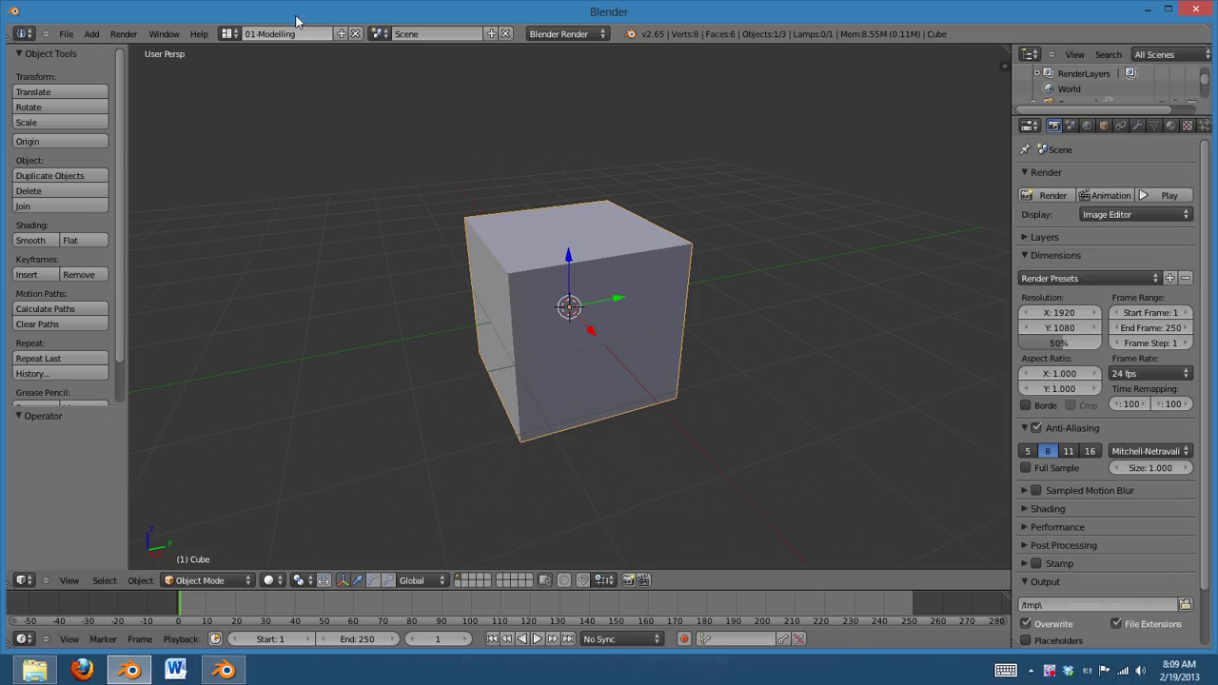
pyautogui.click(229, 33)
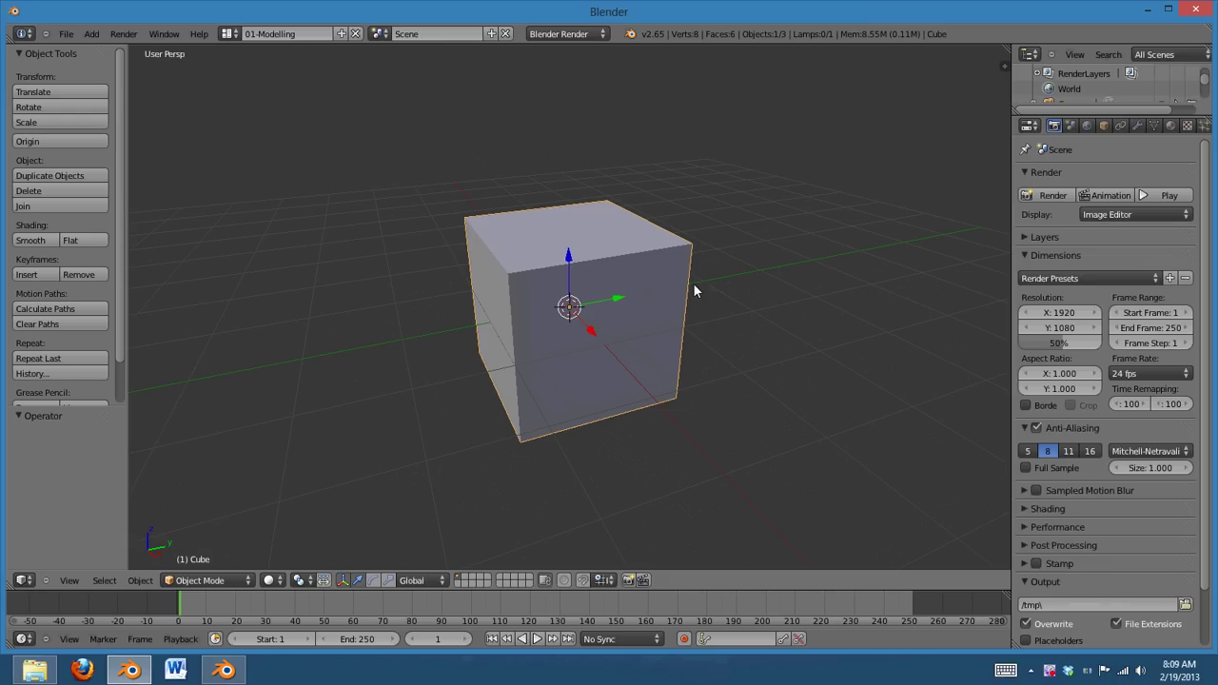
# Turn on Toggle Quad View from the N side panel to show four views of the cube.
pyautogui.press('n')
pyautogui.scroll(-7, 941, 323)
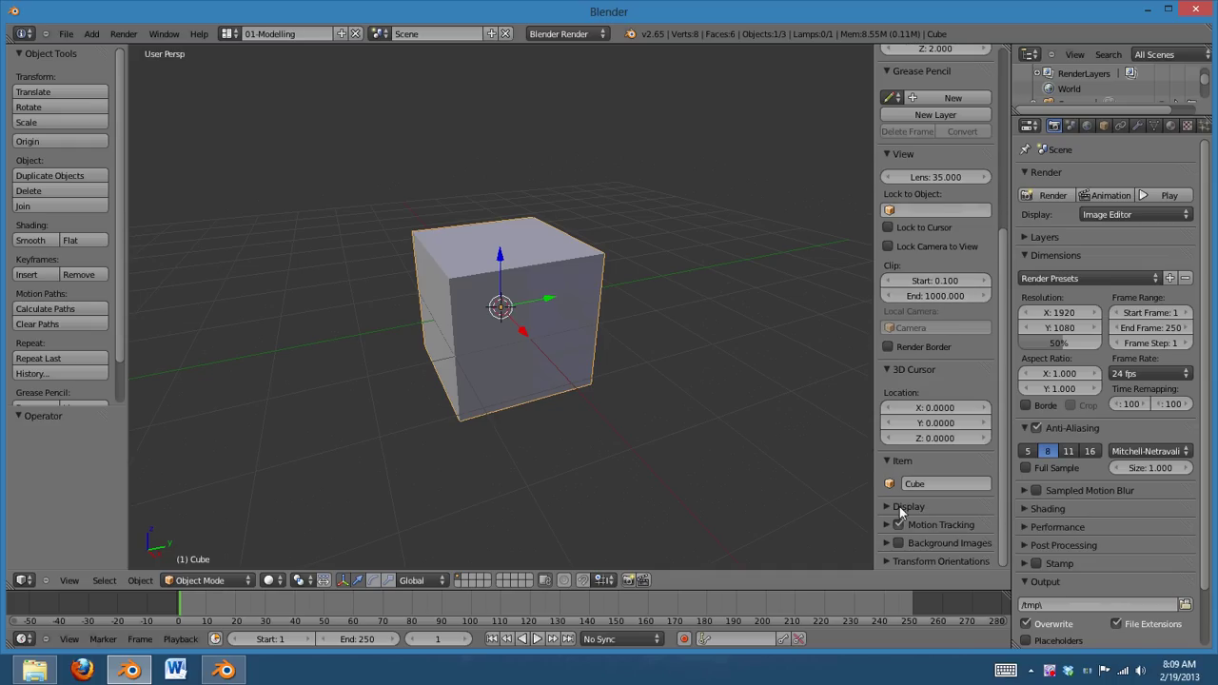
pyautogui.scroll(-2, 941, 410)
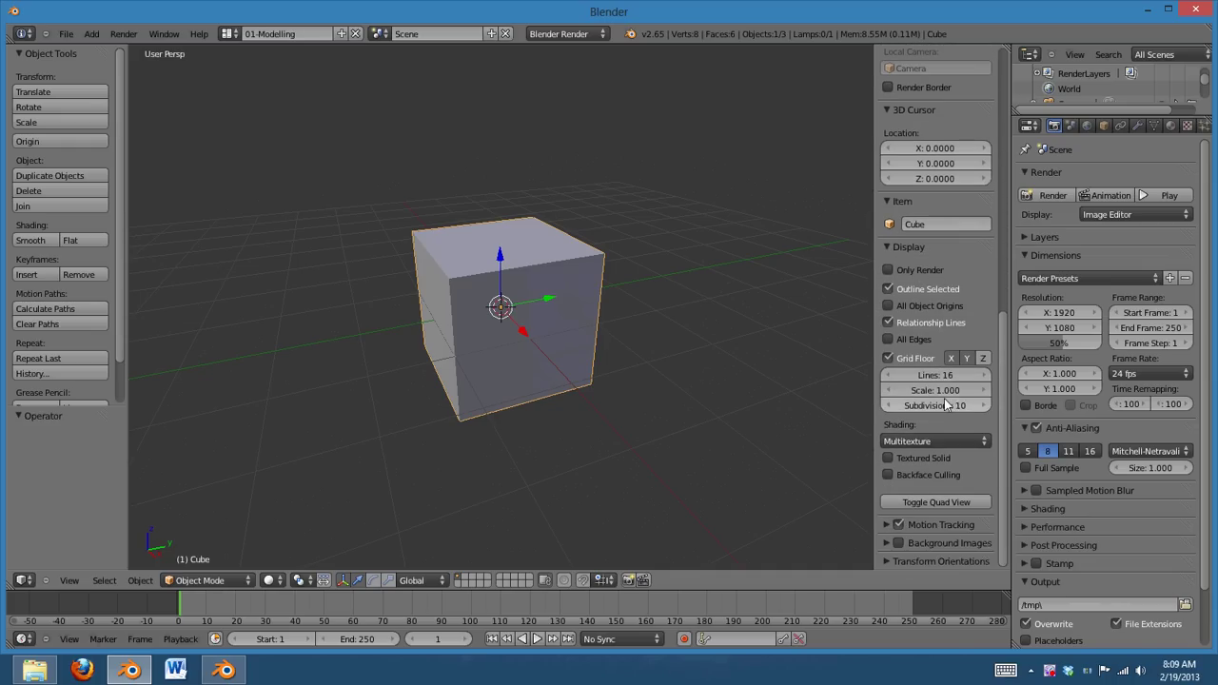
pyautogui.click(939, 502)
pyautogui.scroll(1, 769, 427)
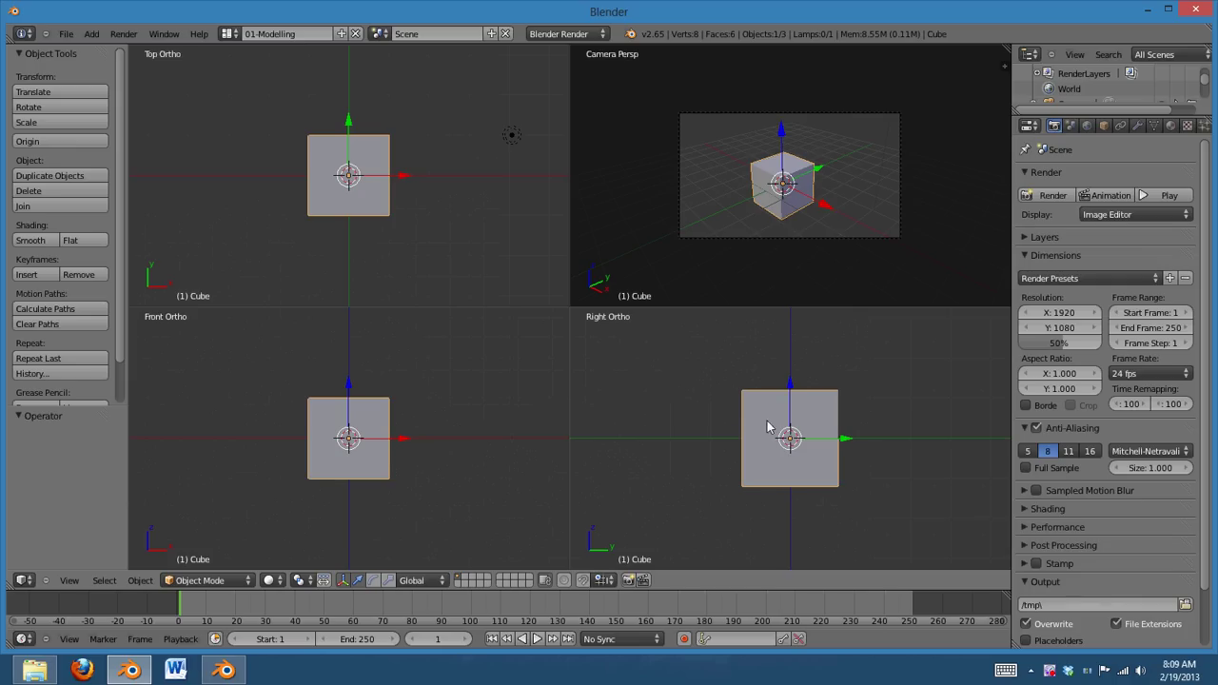
pyautogui.scroll(-2, 810, 419)
pyautogui.click(814, 424)
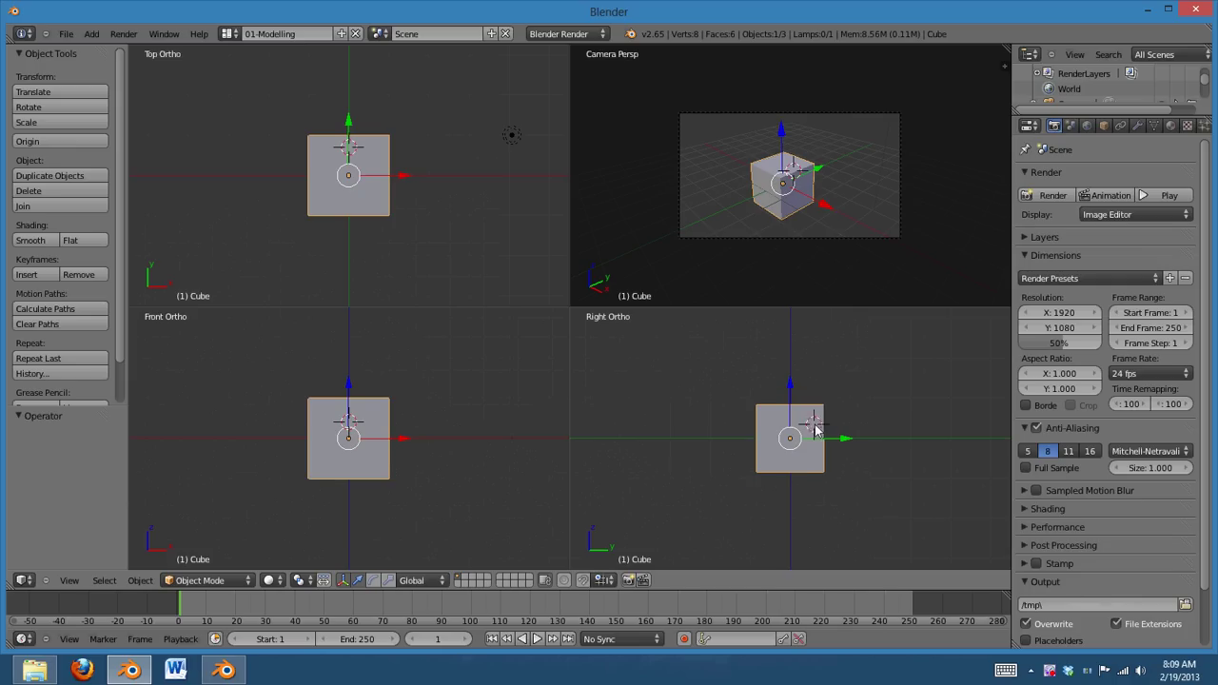
# Switch to the 3D View Full layout and back to 01-Modelling.
pyautogui.click(229, 33)
pyautogui.click(269, 71)
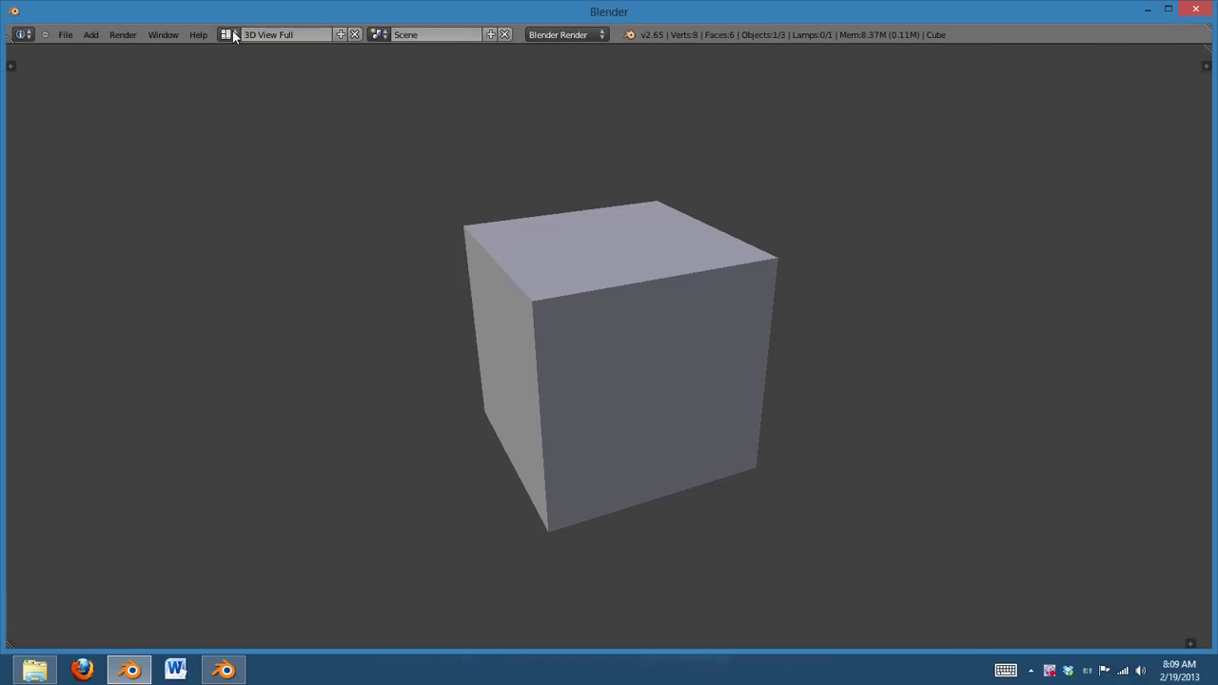
pyautogui.click(231, 32)
pyautogui.click(255, 56)
# Make the top-right view the camera view, framed with Home.
pyautogui.moveTo(777, 215); pyautogui.dragTo(828, 227, button='middle')
pyautogui.press('KP_5')
pyautogui.press('KP_5')
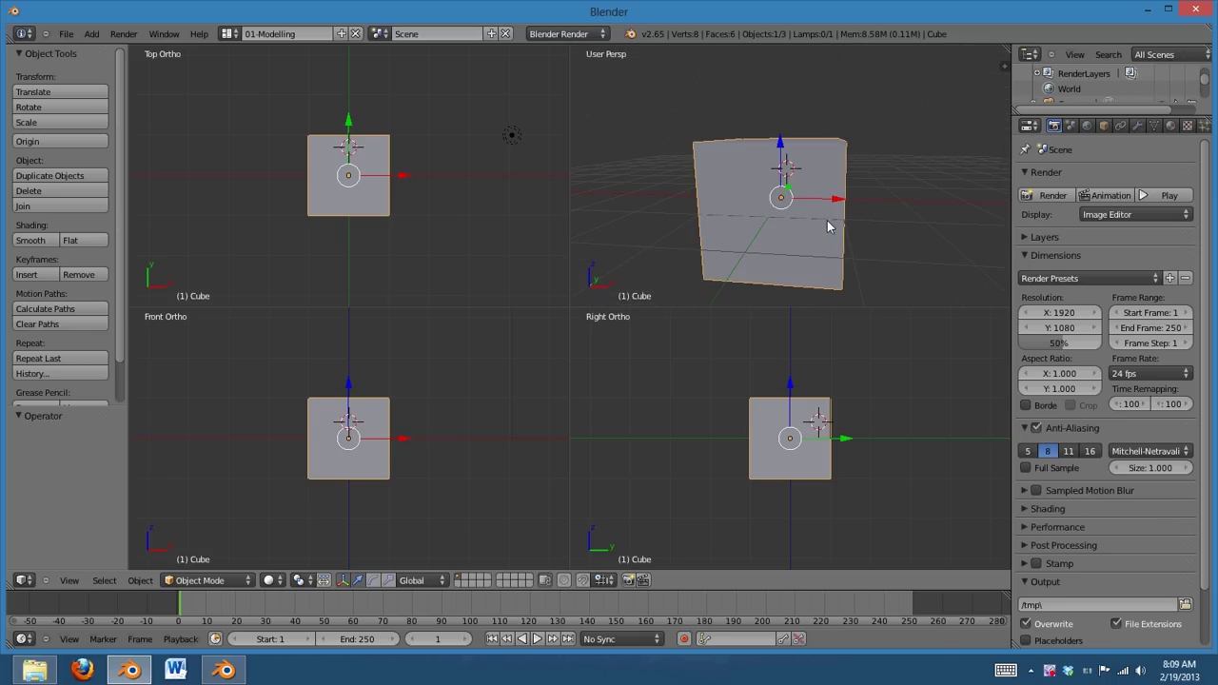
pyautogui.press('KP_0')
pyautogui.scroll(4, 739, 143)
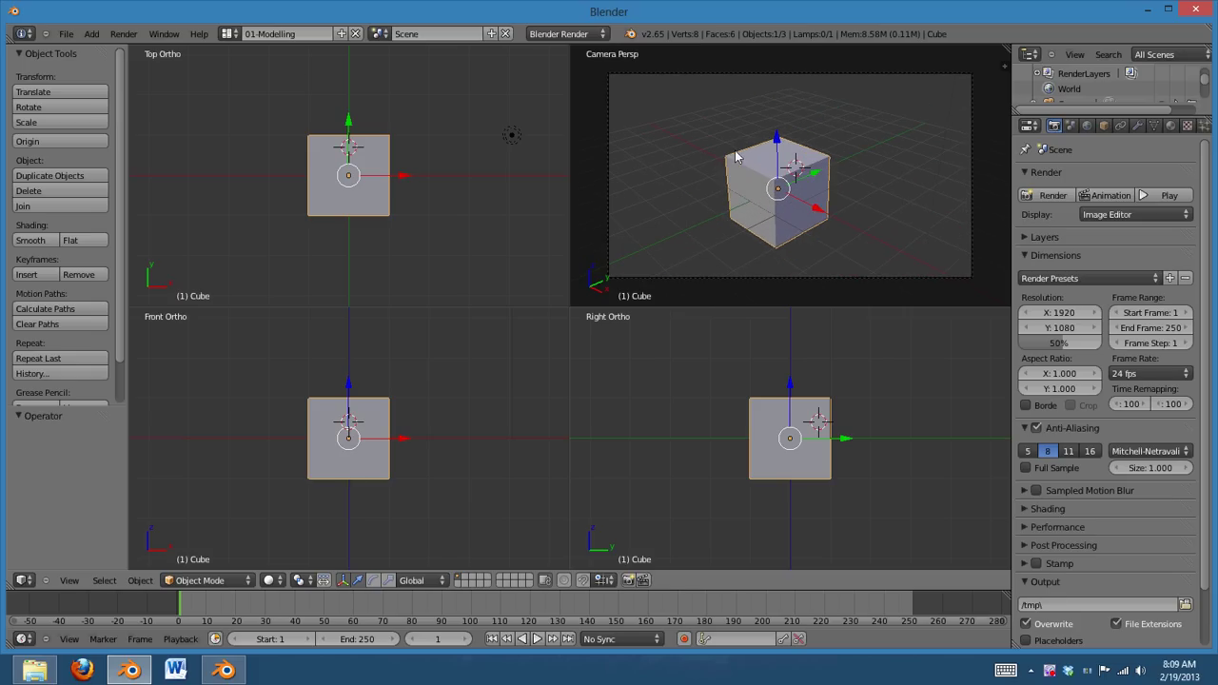
pyautogui.press('Home')
pyautogui.click(229, 34)
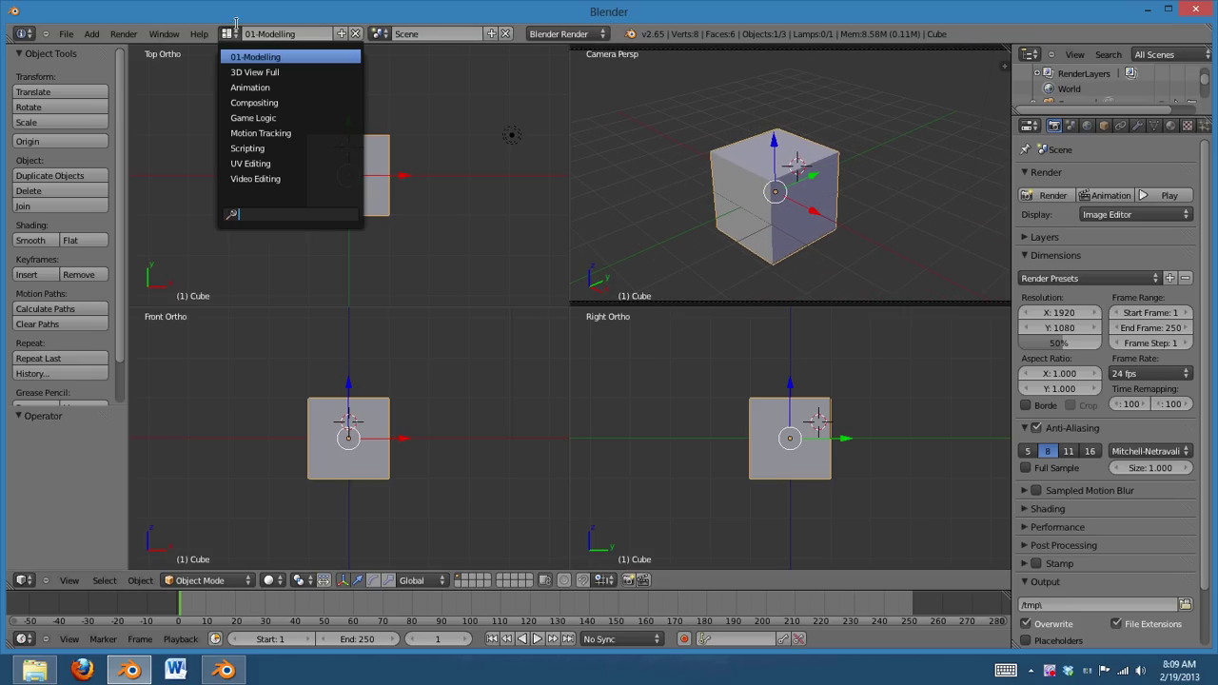
# Delete the 3D View Full layout, then switch to the Animation layout.
pyautogui.click(264, 74)
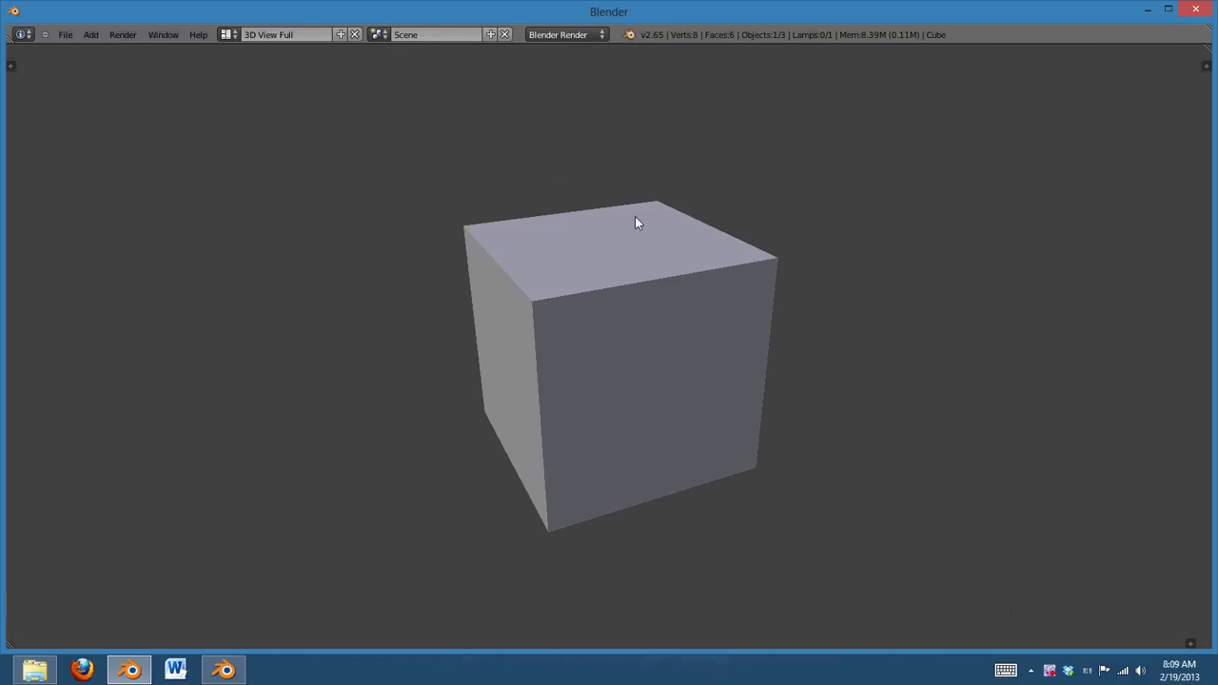
pyautogui.click(354, 35)
pyautogui.click(230, 33)
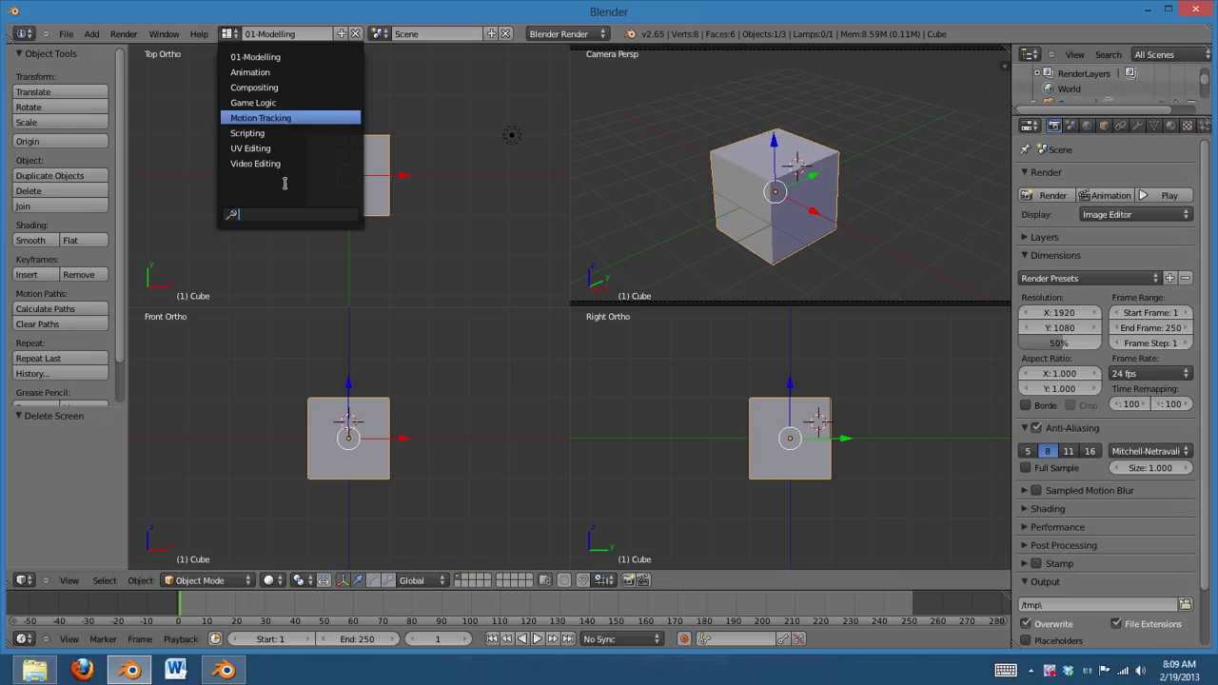
pyautogui.click(287, 73)
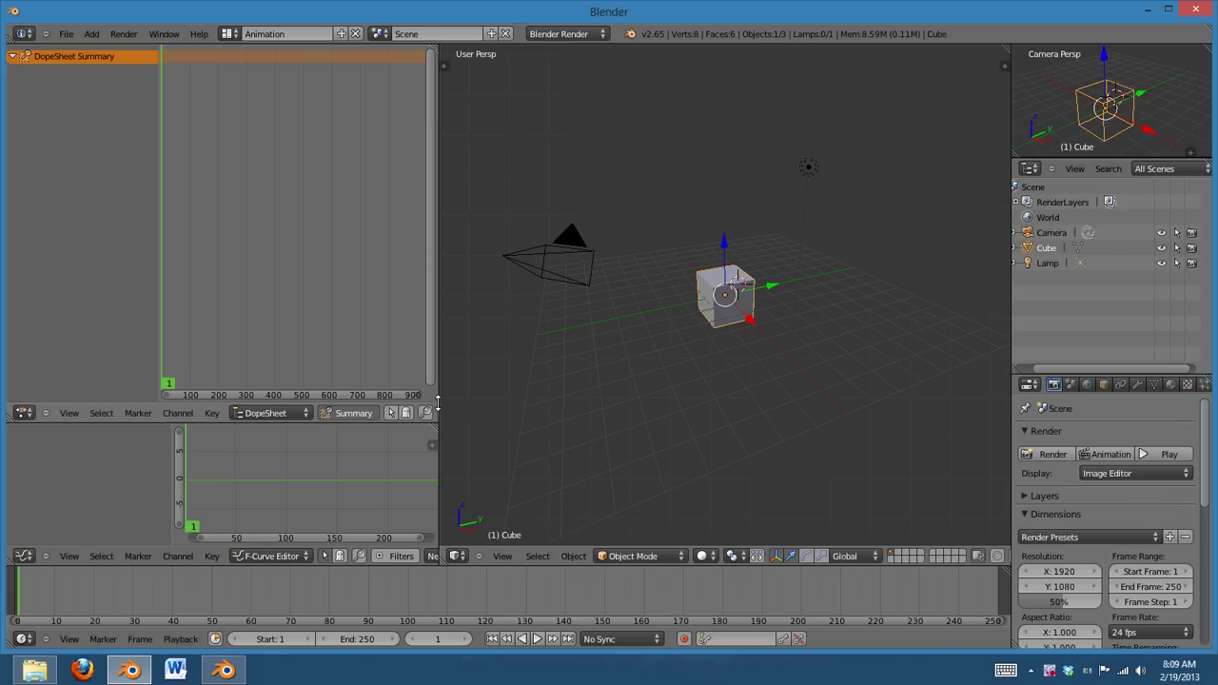
# Widen the Animation layout's left editors and enlarge the graph editor below the DopeSheet.
pyautogui.moveTo(440, 410); pyautogui.dragTo(557, 391)
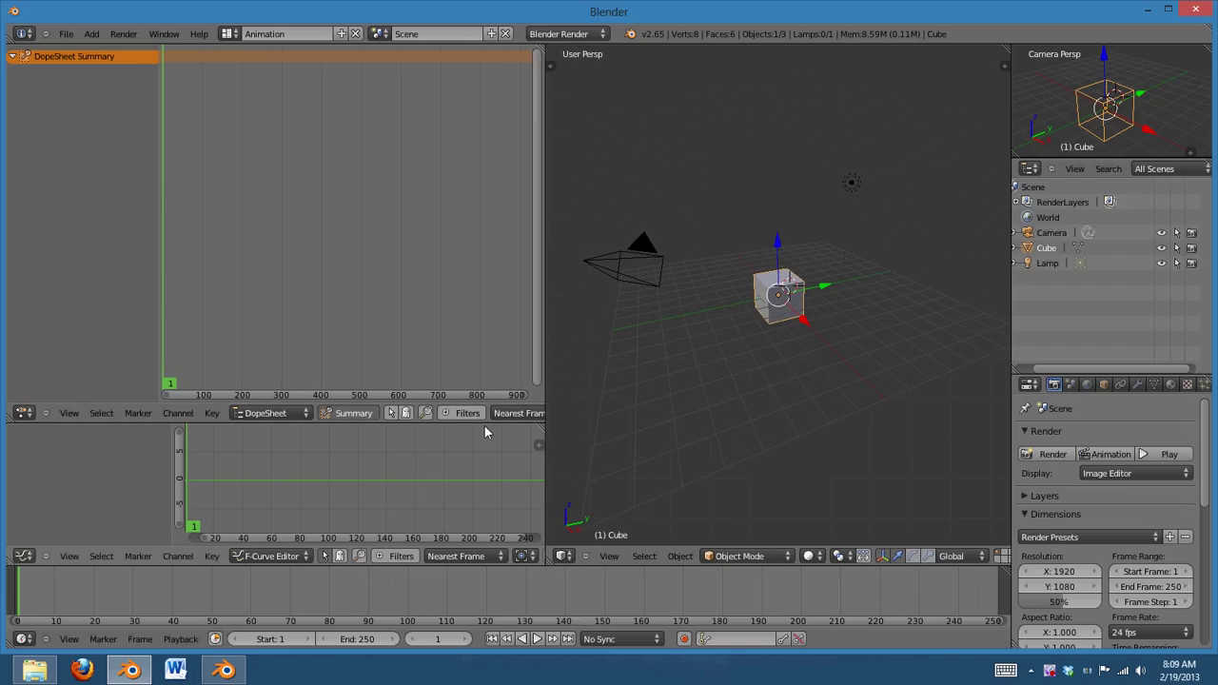
pyautogui.moveTo(483, 423); pyautogui.dragTo(556, 298)
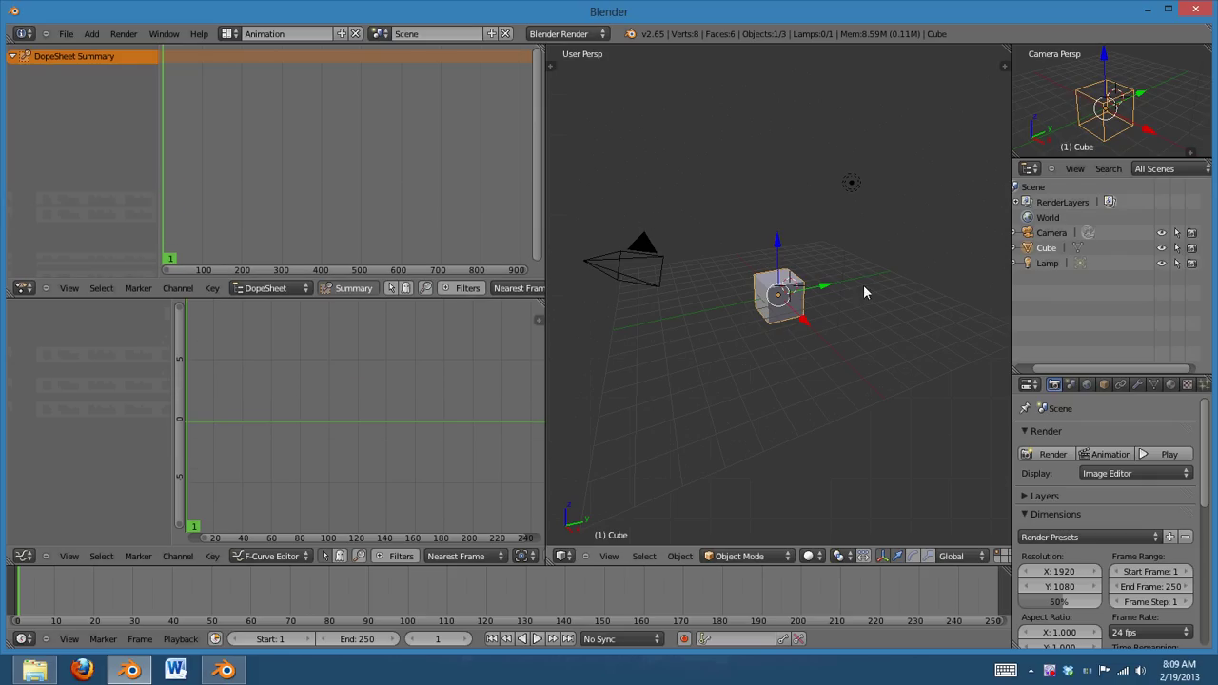
pyautogui.scroll(6, 856, 343)
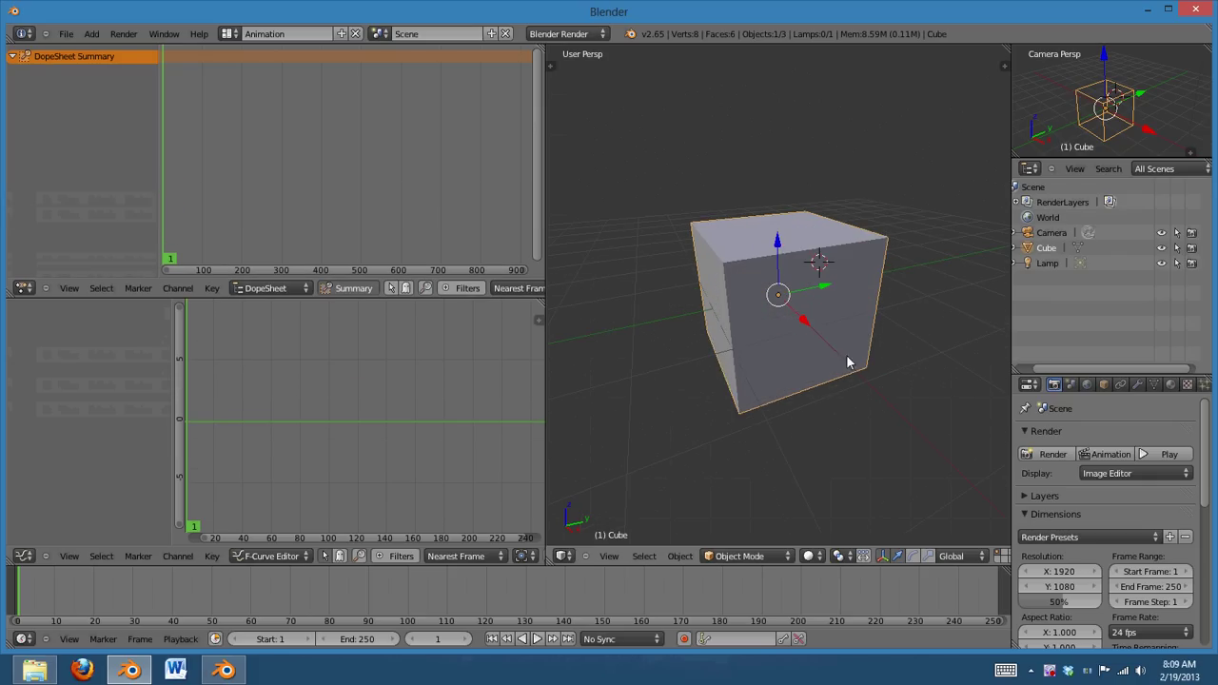
# Leave the Animation layout name unchanged and switch to 01-Modelling.
pyautogui.click(229, 33)
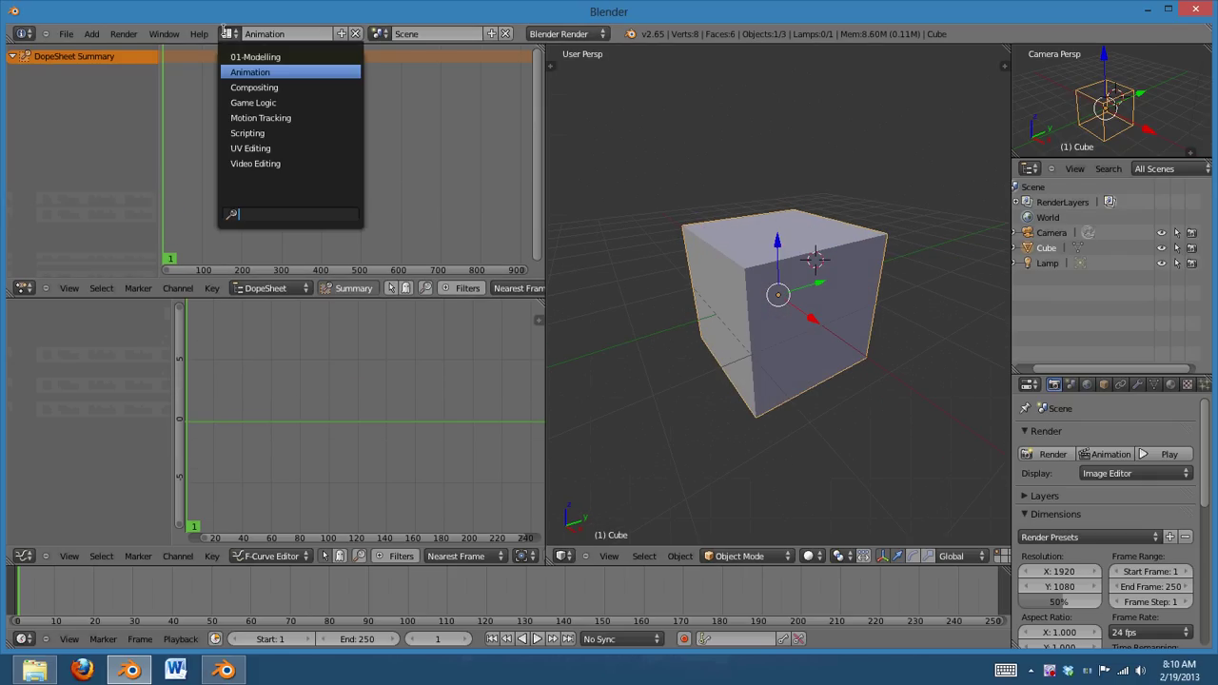
pyautogui.click(274, 72)
pyautogui.doubleClick(264, 33)
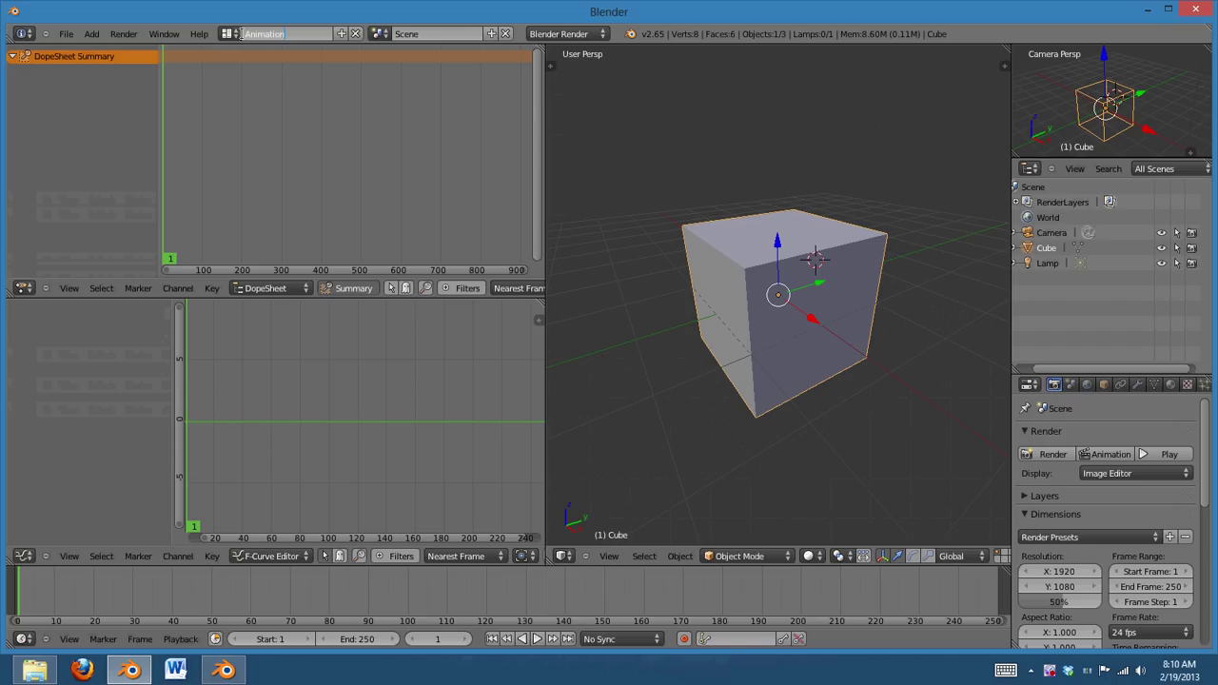
pyautogui.press('Return')
pyautogui.click(232, 35)
pyautogui.click(249, 55)
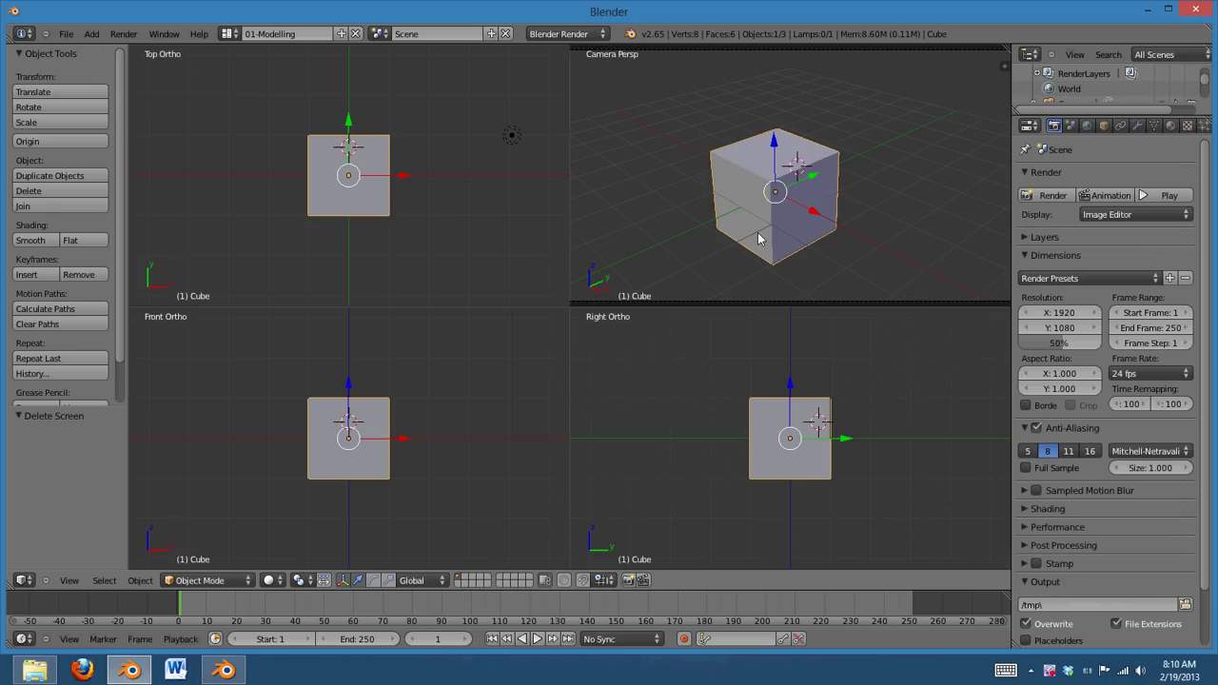
# Cycle between 01-Modelling and Animation layouts with Ctrl+Right and Ctrl+Left.
pyautogui.hotkey('ctrl', 'Right')
pyautogui.hotkey('ctrl', 'Left')
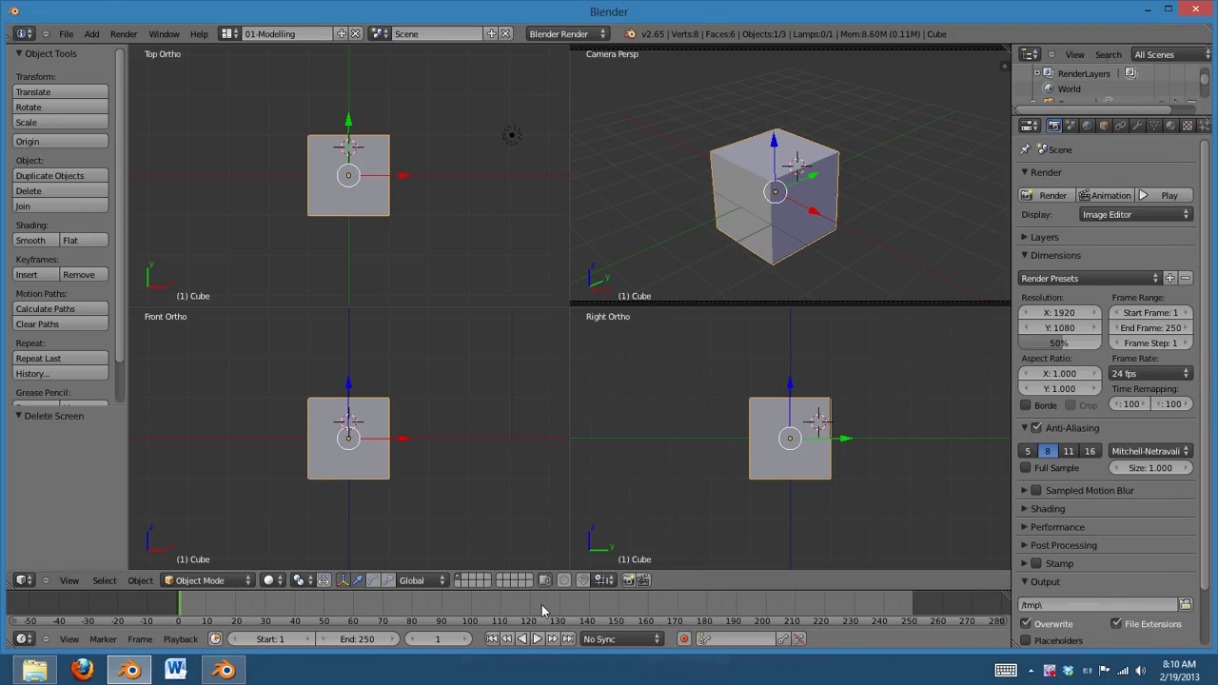
pyautogui.hotkey('ctrl', 'Right')
pyautogui.hotkey('ctrl', 'Left')
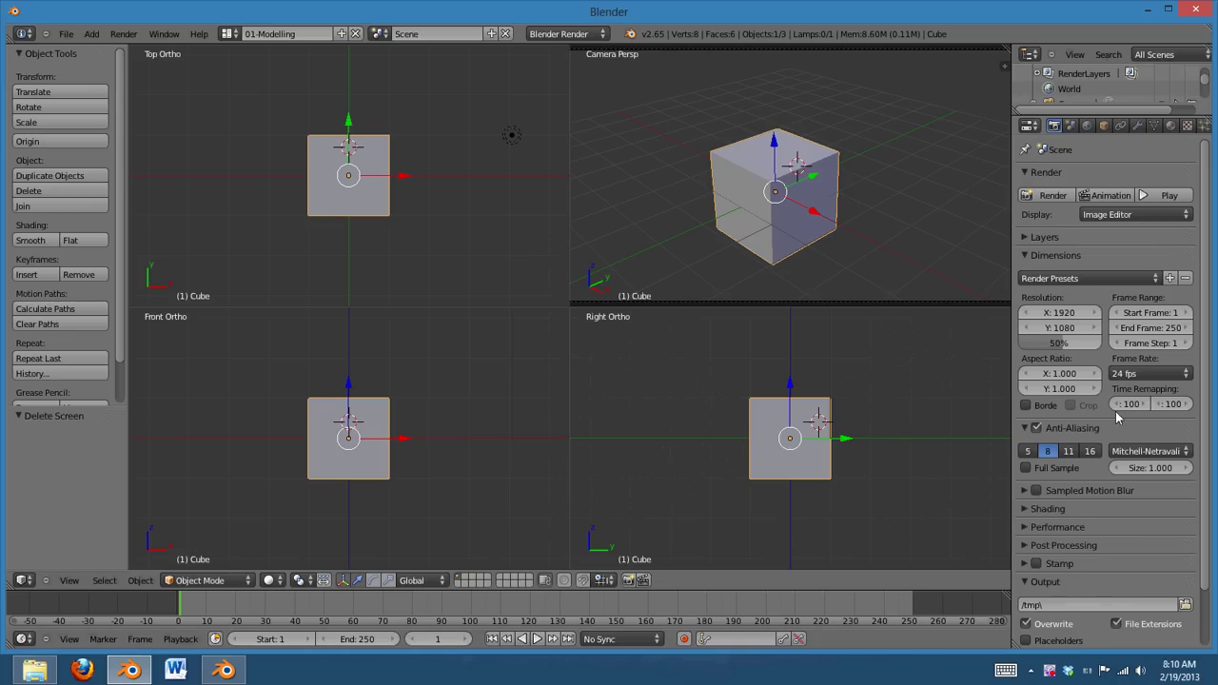
pyautogui.hotkey('ctrl', 'Right')
pyautogui.hotkey('ctrl', 'Left')
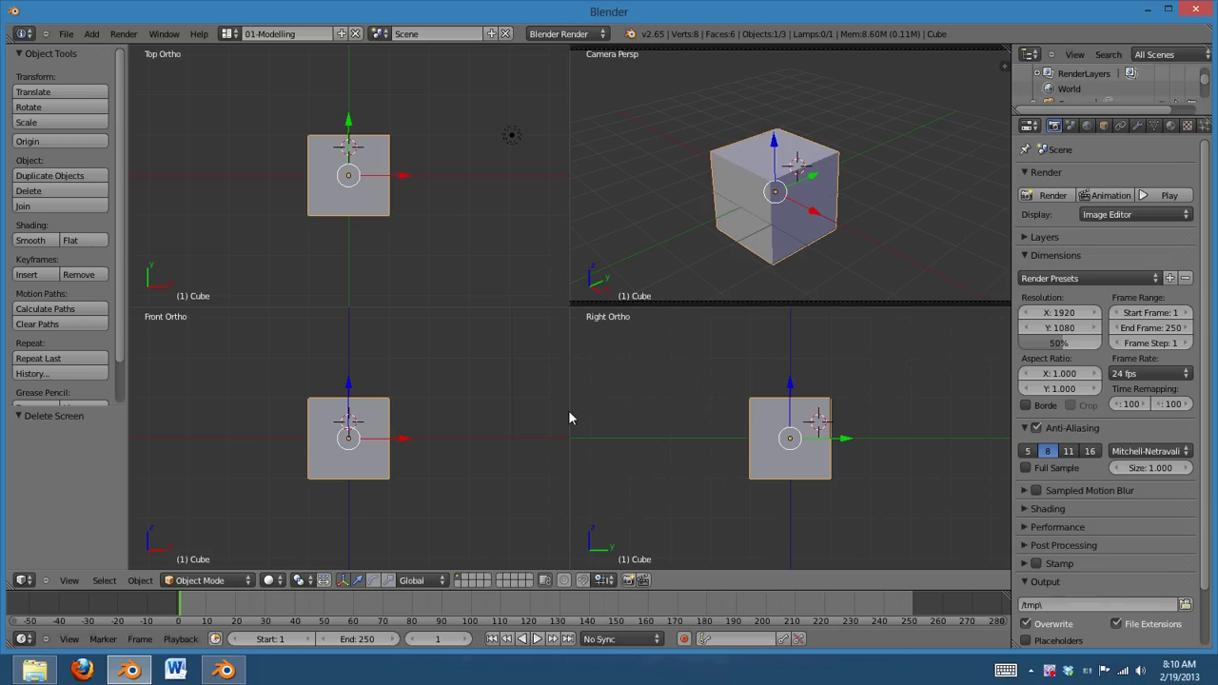
# Step through Animation, Compositing and UV Editing, return to 01-Modelling, and zoom the camera view.
pyautogui.click(230, 34)
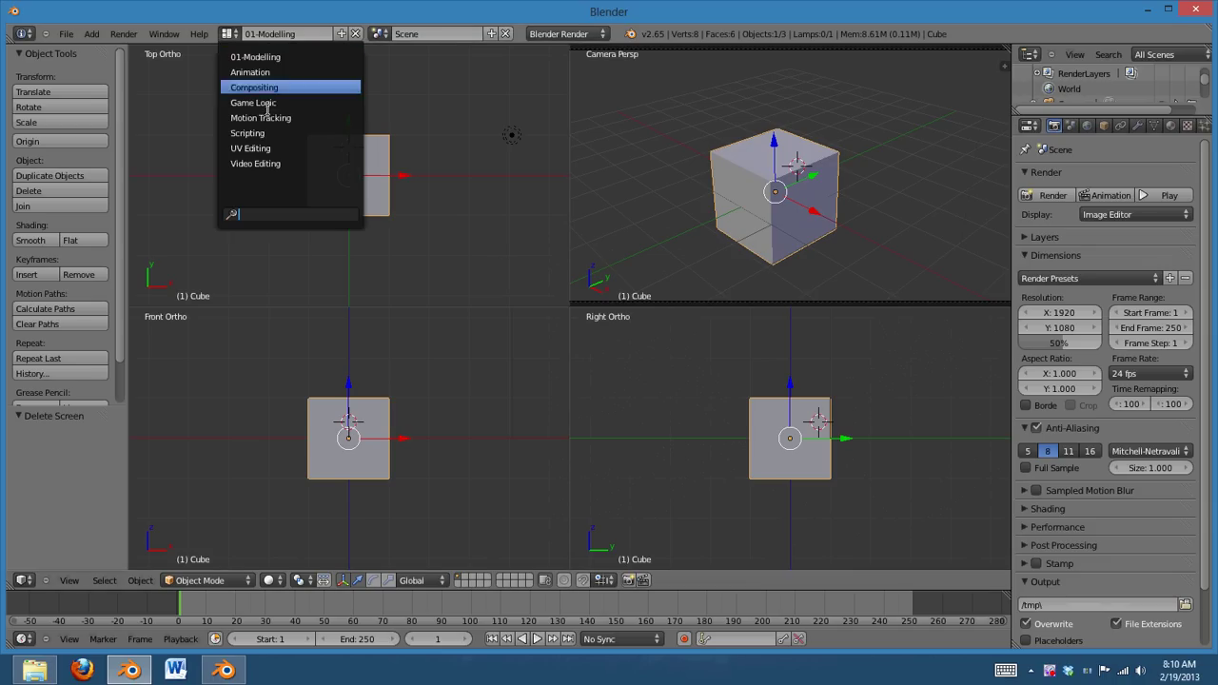
pyautogui.click(256, 56)
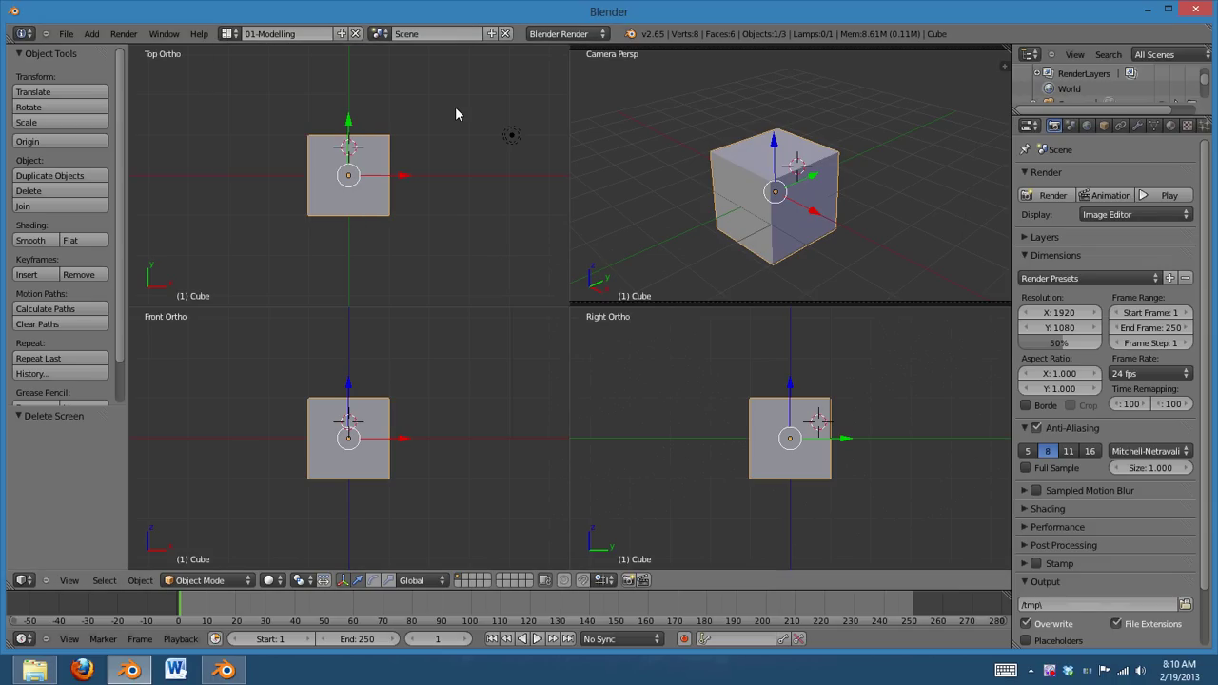
pyautogui.hotkey('ctrl', 'Right')
pyautogui.hotkey('ctrl', 'Right')
pyautogui.hotkey('ctrl', 'Right')
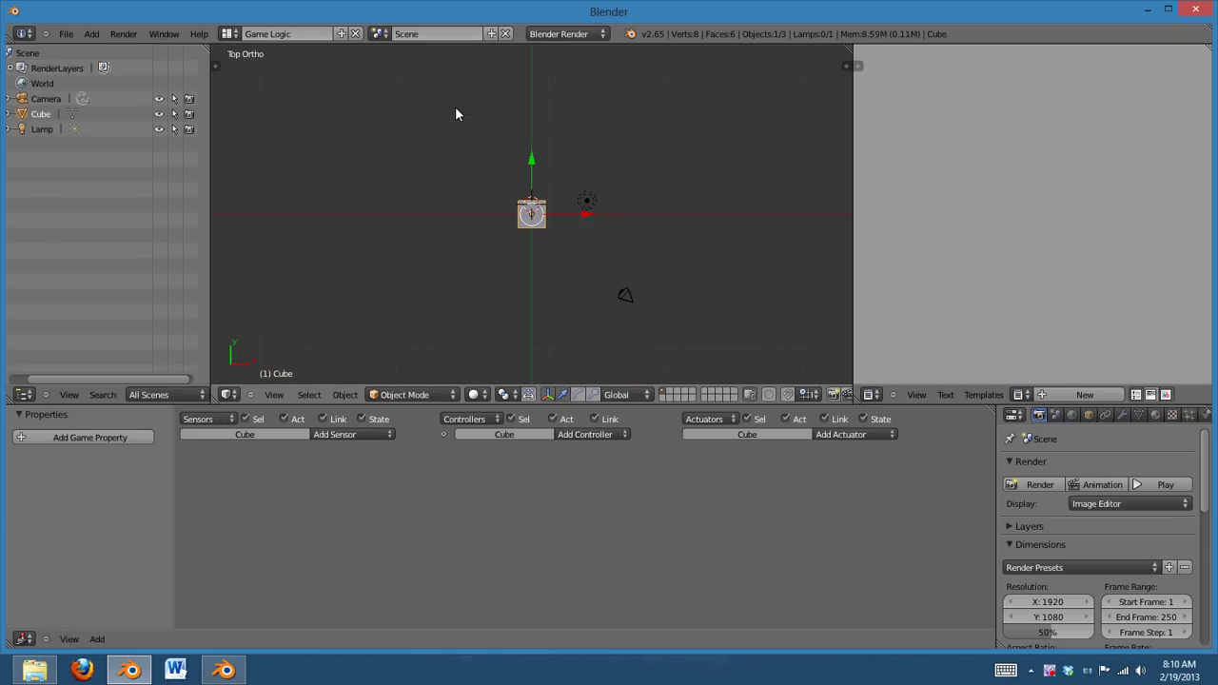
pyautogui.hotkey('ctrl', 'Right')
pyautogui.hotkey('ctrl', 'Right')
pyautogui.hotkey('ctrl', 'Right')
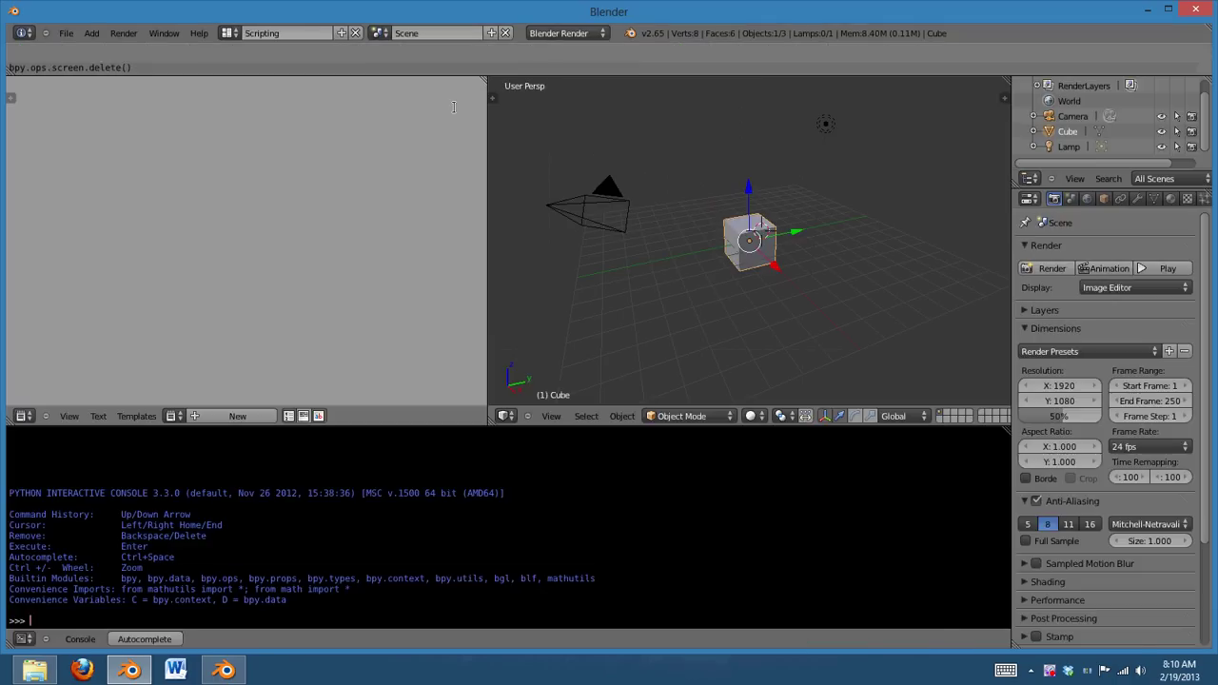
pyautogui.hotkey('ctrl', 'Right')
pyautogui.hotkey('ctrl', 'Left')
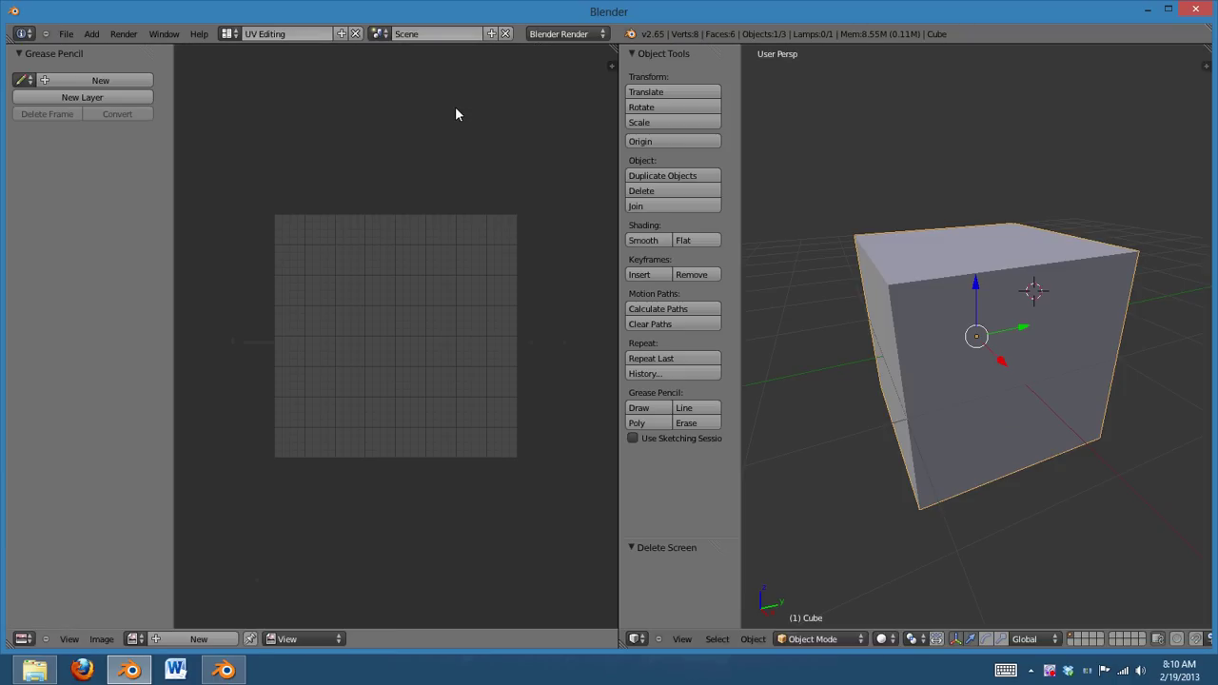
pyautogui.hotkey('ctrl', 'Right')
pyautogui.hotkey('ctrl', 'Right')
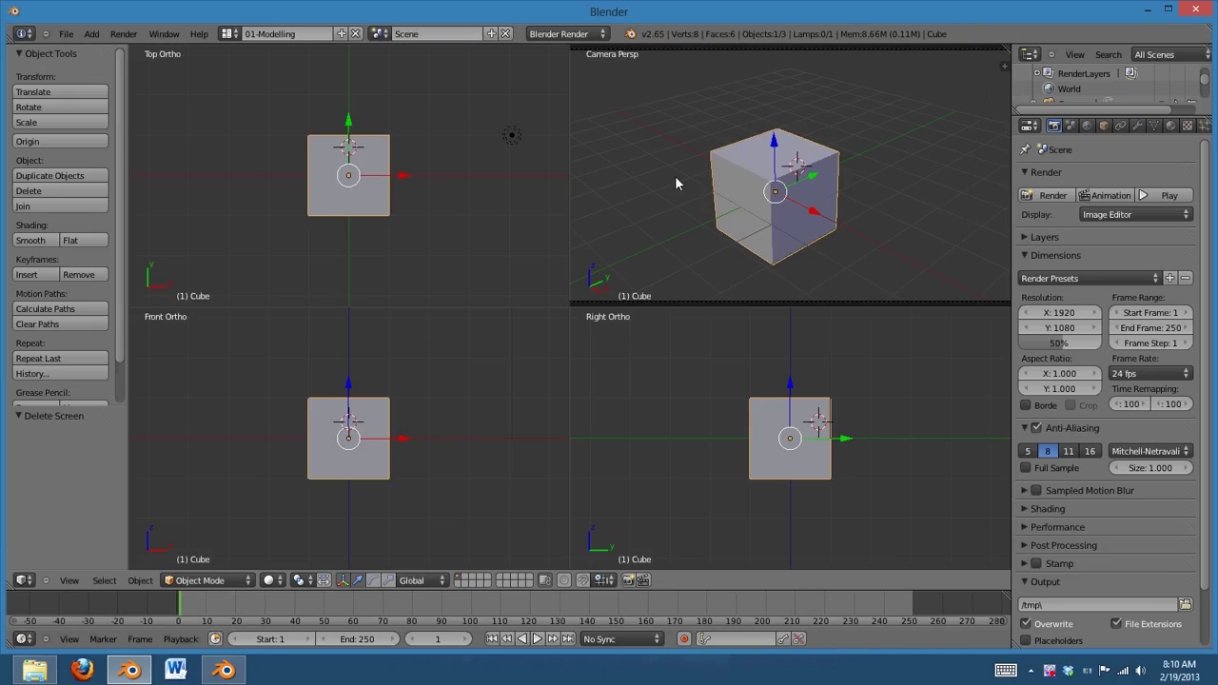
pyautogui.scroll(1, 819, 204)
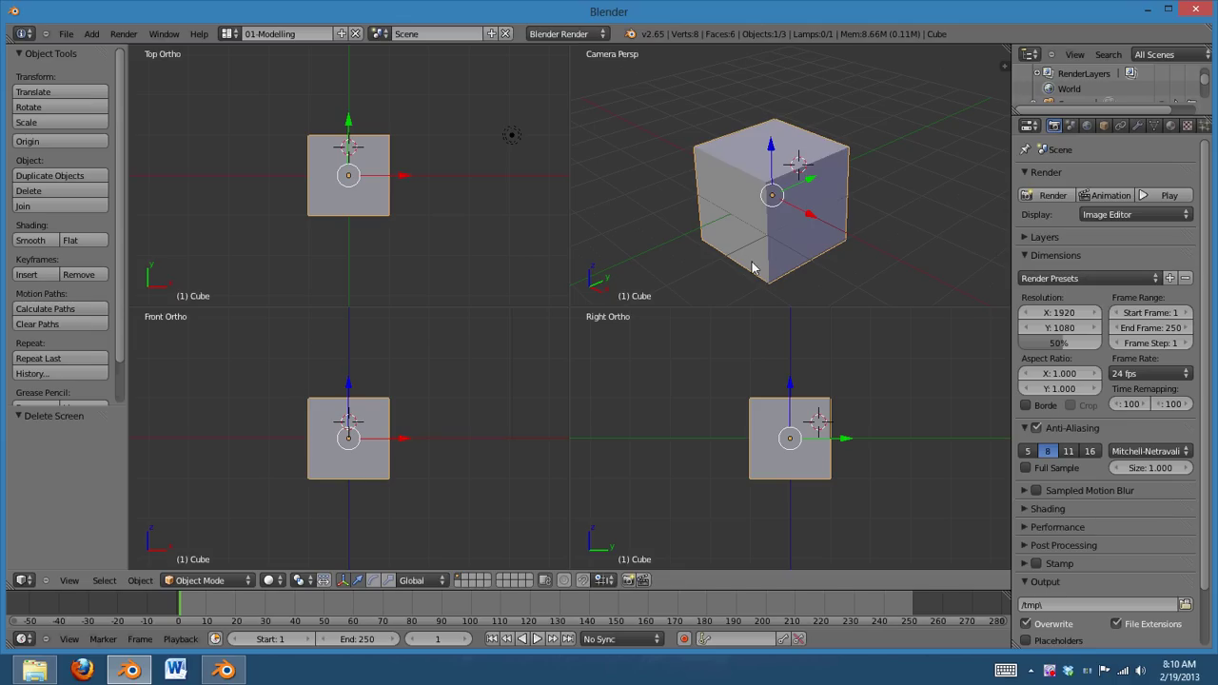
# Duplicate the 01-Modelling layout and name the copy '02-Lighting'.
pyautogui.click(230, 33)
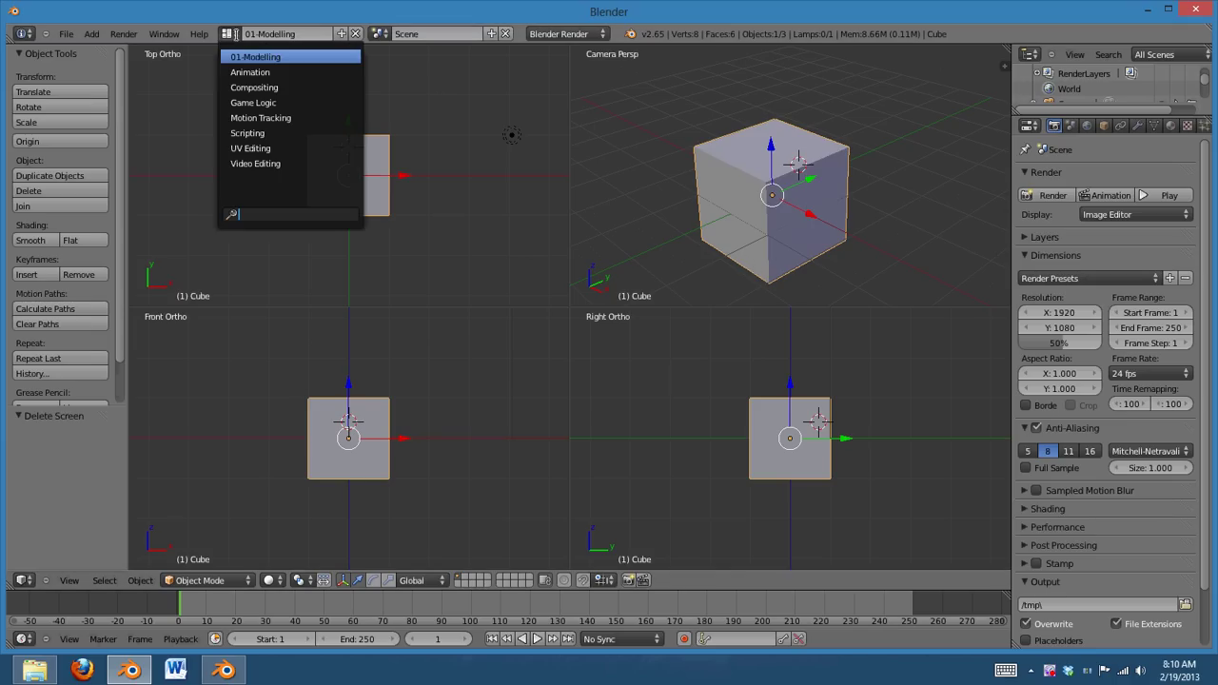
pyautogui.click(336, 28)
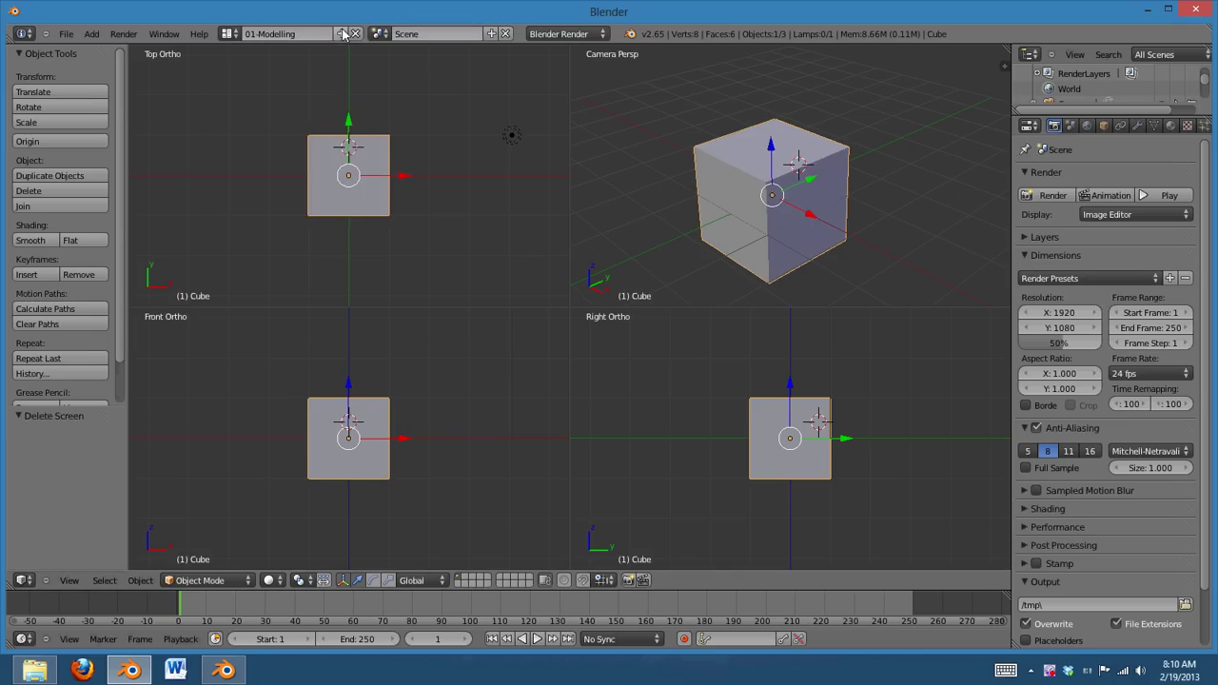
pyautogui.click(342, 34)
pyautogui.click(316, 34)
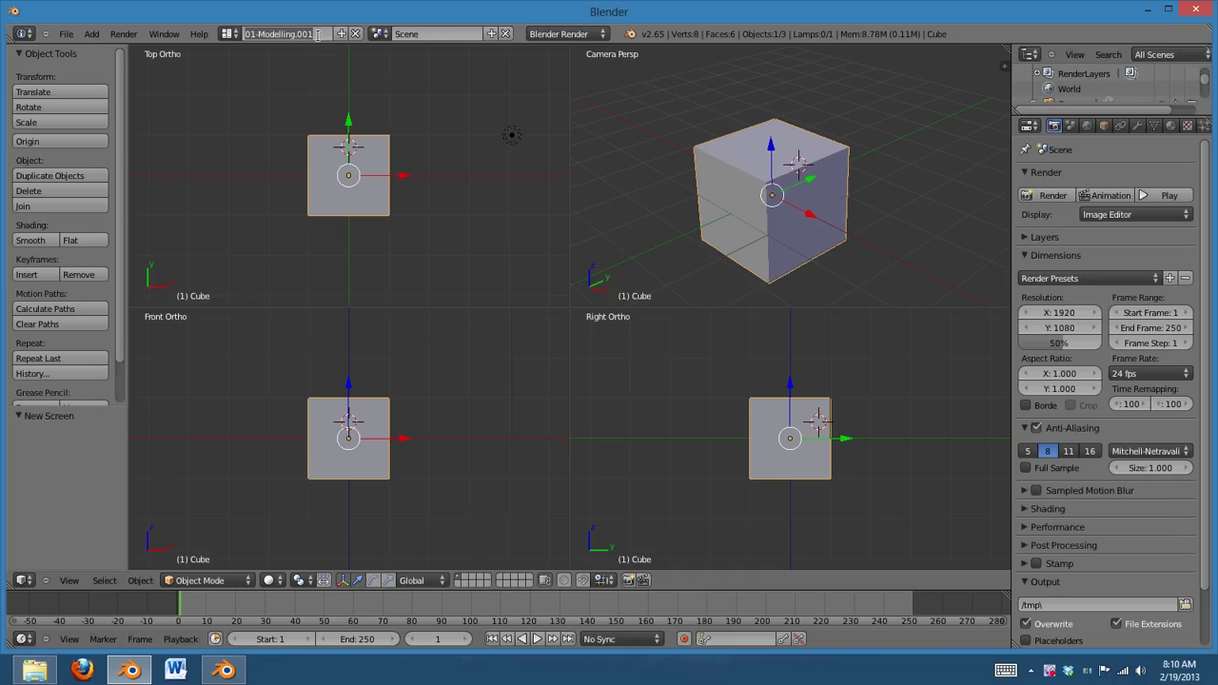
pyautogui.write('02')
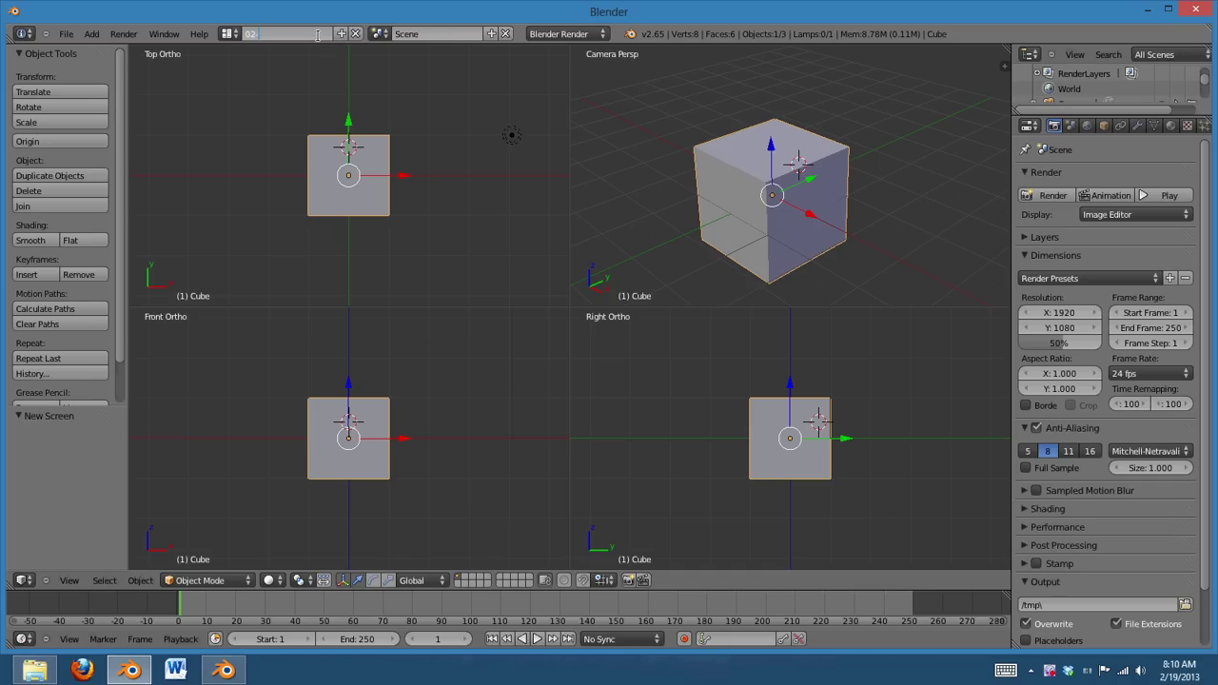
pyautogui.write('-Lighting')
pyautogui.press('Return')
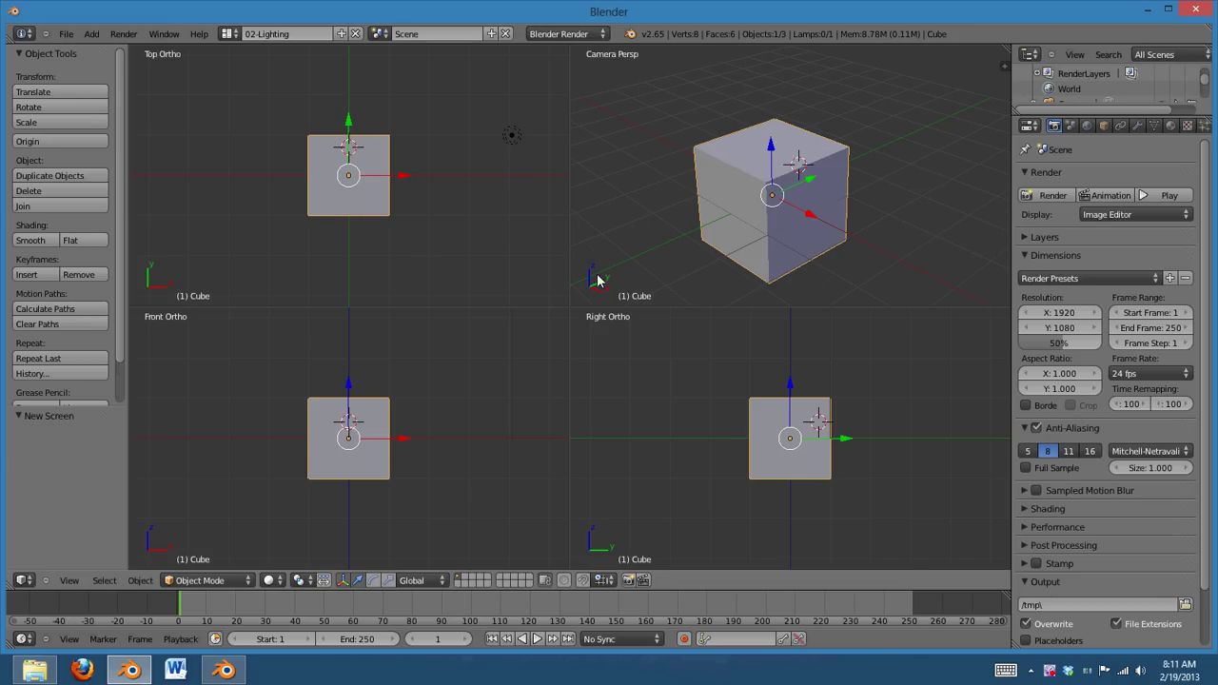
# Turn off Quad View and split into two side-by-side views without tool shelves, widening the left one.
pyautogui.press('n')
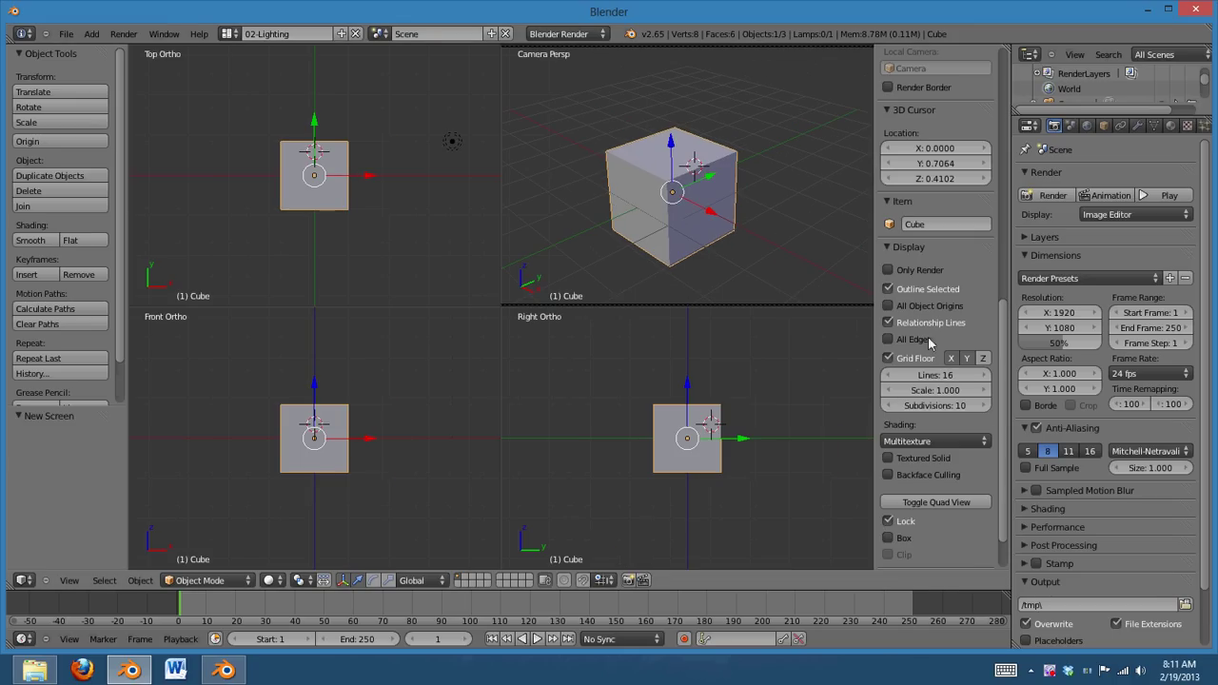
pyautogui.click(961, 502)
pyautogui.press('n')
pyautogui.scroll(2, 686, 393)
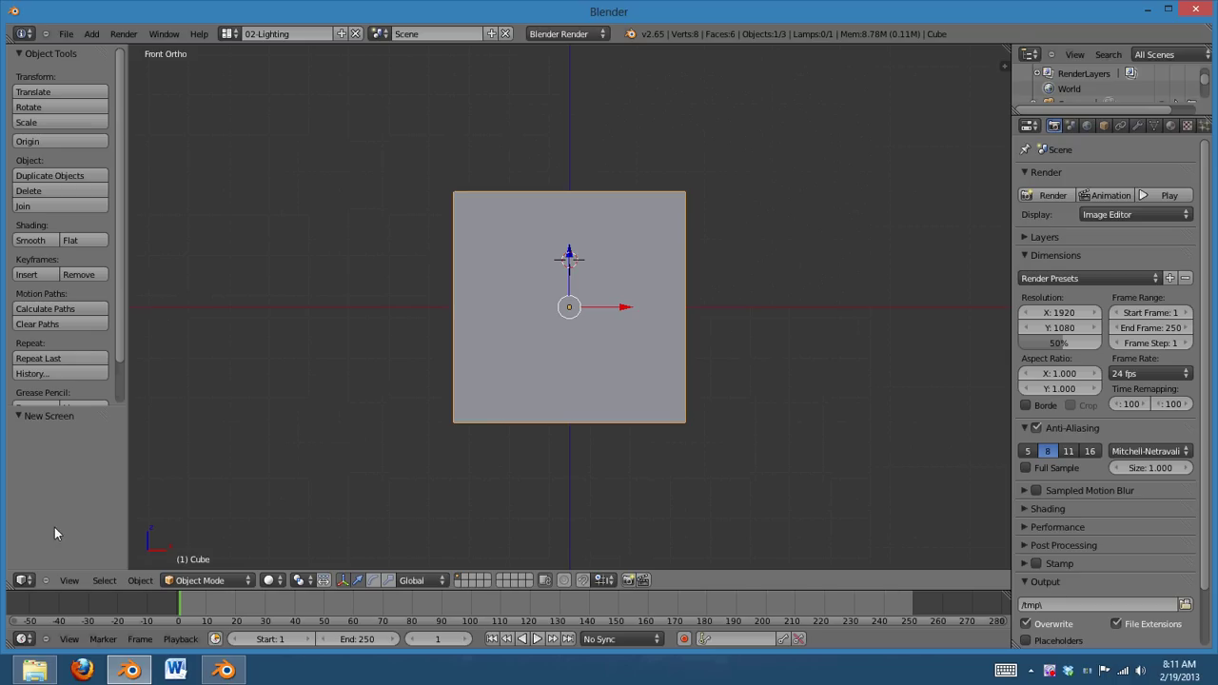
pyautogui.moveTo(11, 585); pyautogui.dragTo(435, 536)
pyautogui.press('t')
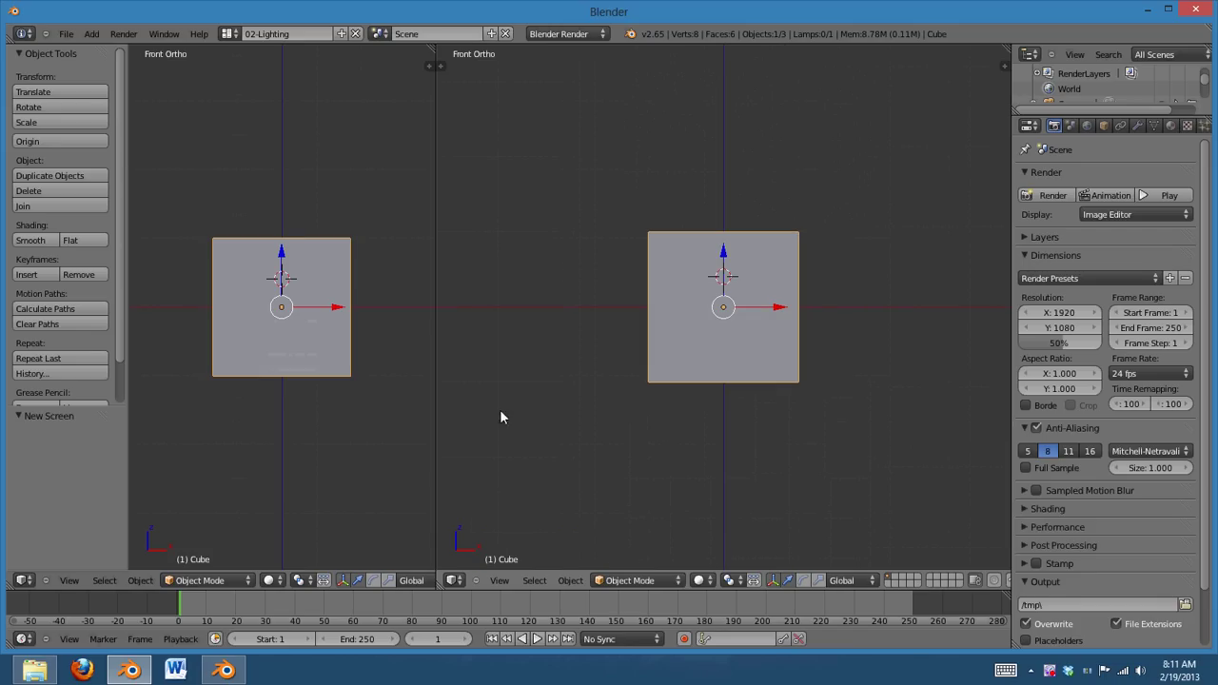
pyautogui.press('t')
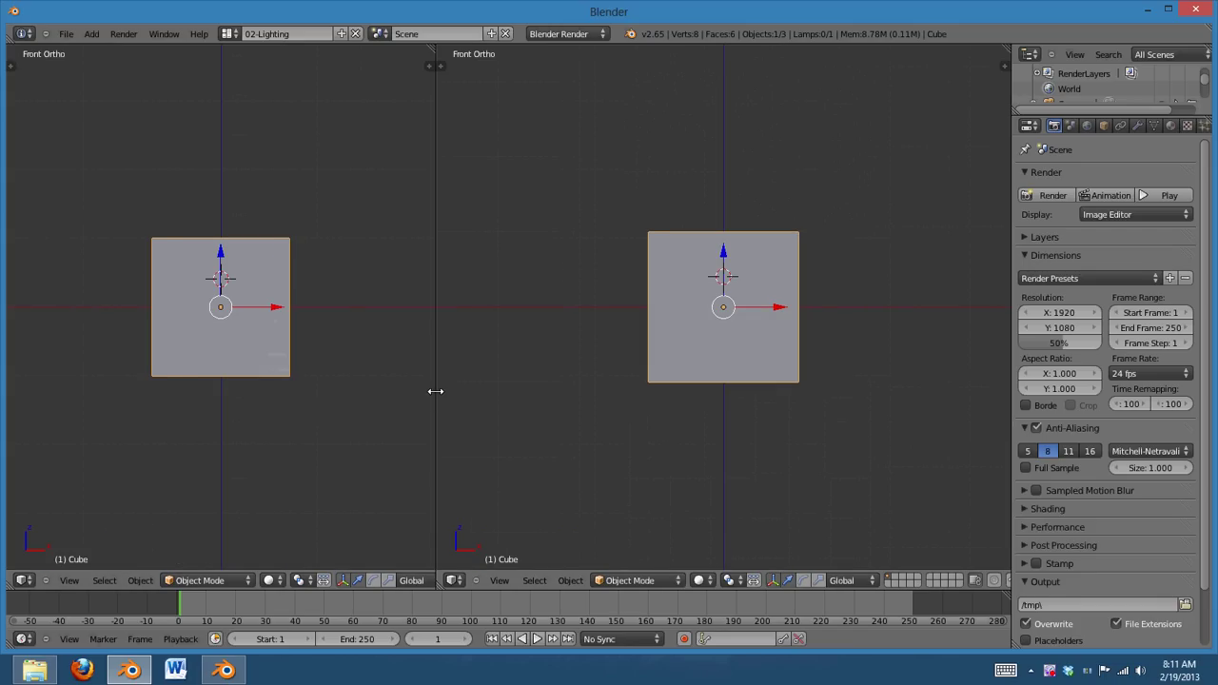
pyautogui.moveTo(435, 394); pyautogui.dragTo(521, 398)
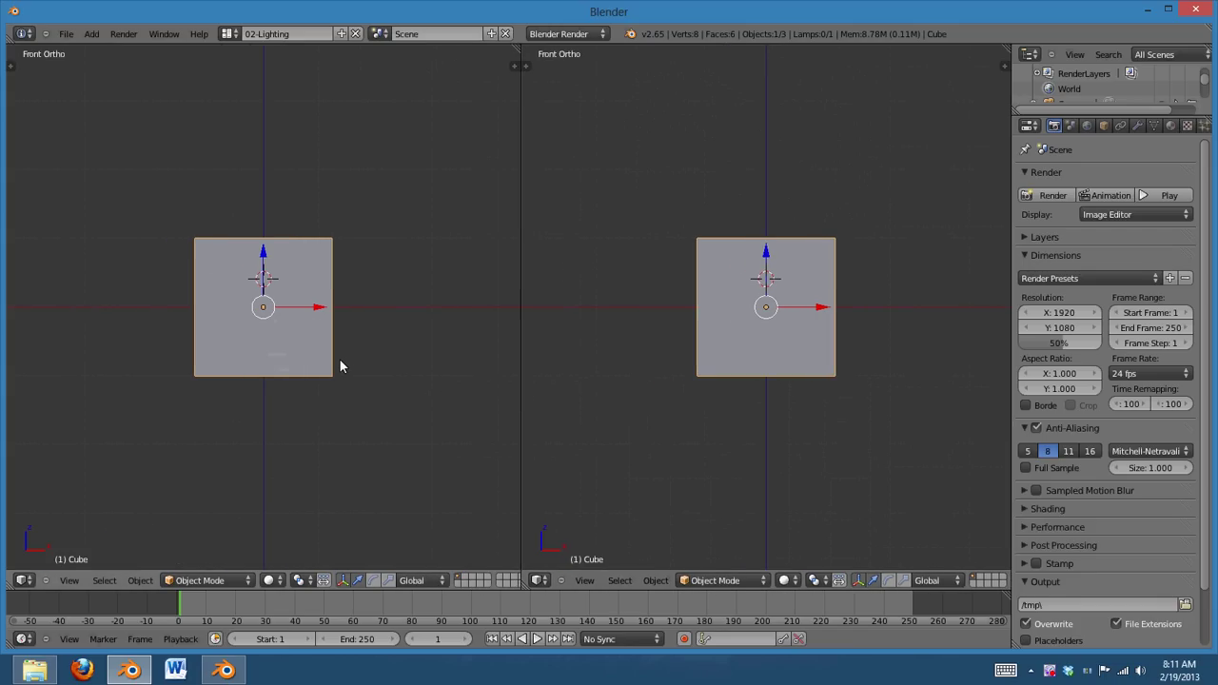
# Show the camera view in wireframe on the left and orbit the right view around the cube.
pyautogui.press('KP_0')
pyautogui.press('Home')
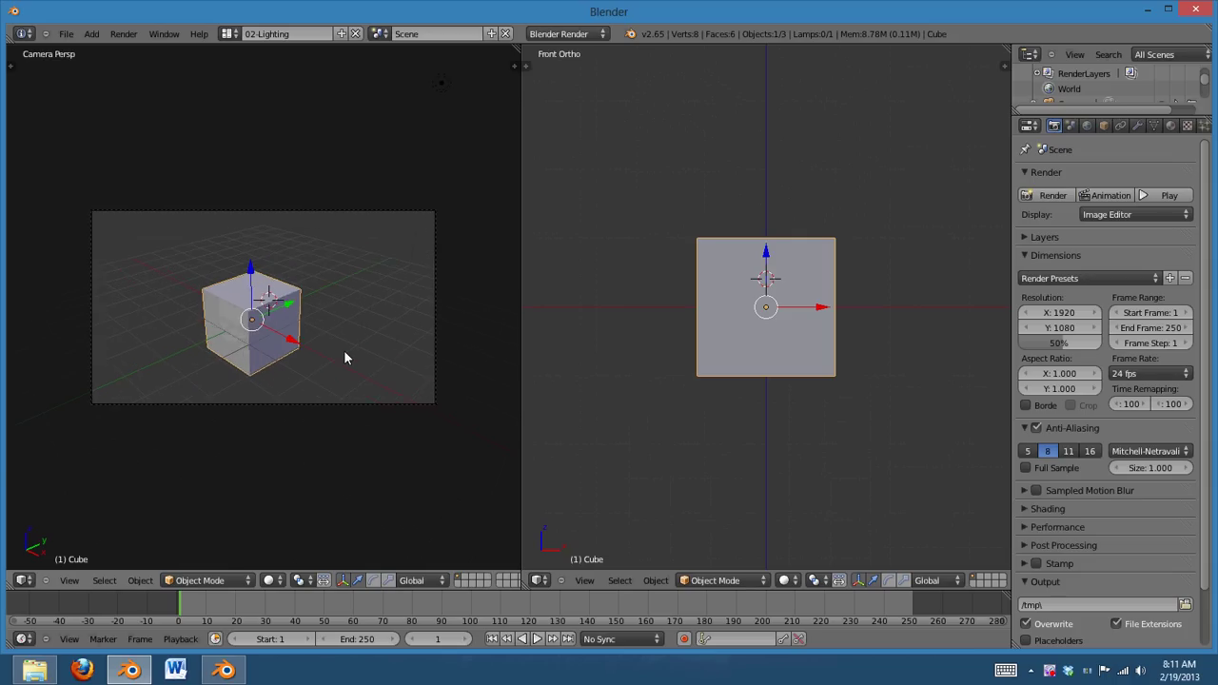
pyautogui.scroll(2, 347, 366)
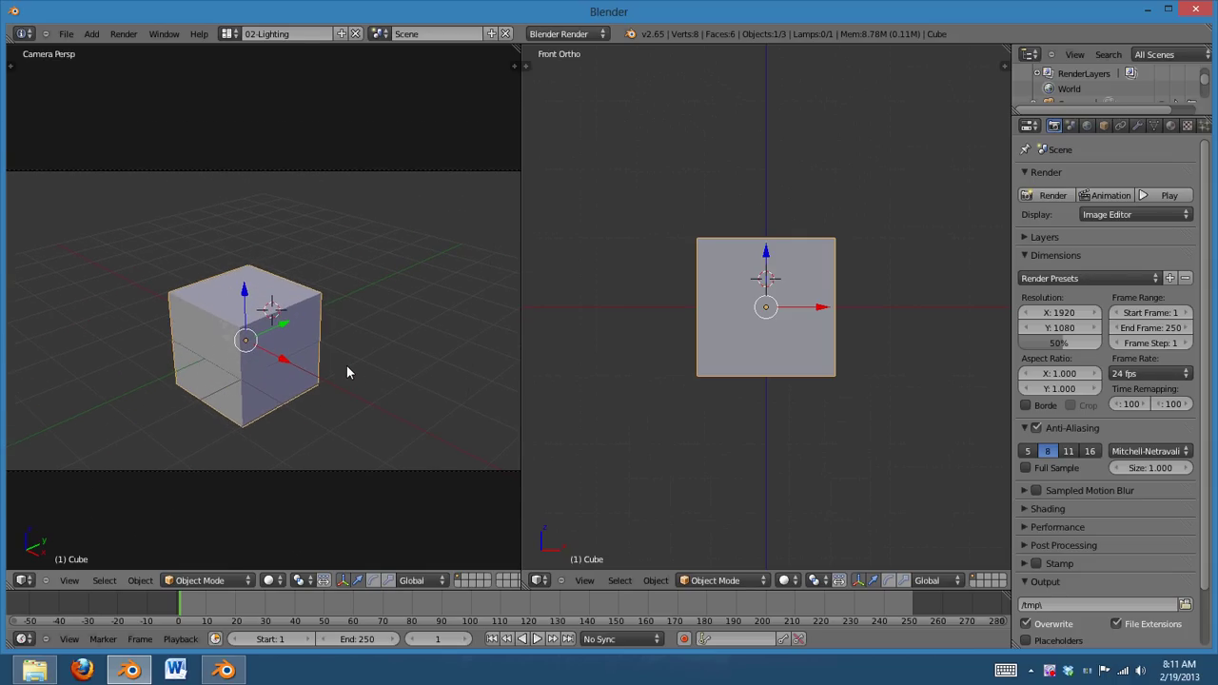
pyautogui.press('z')
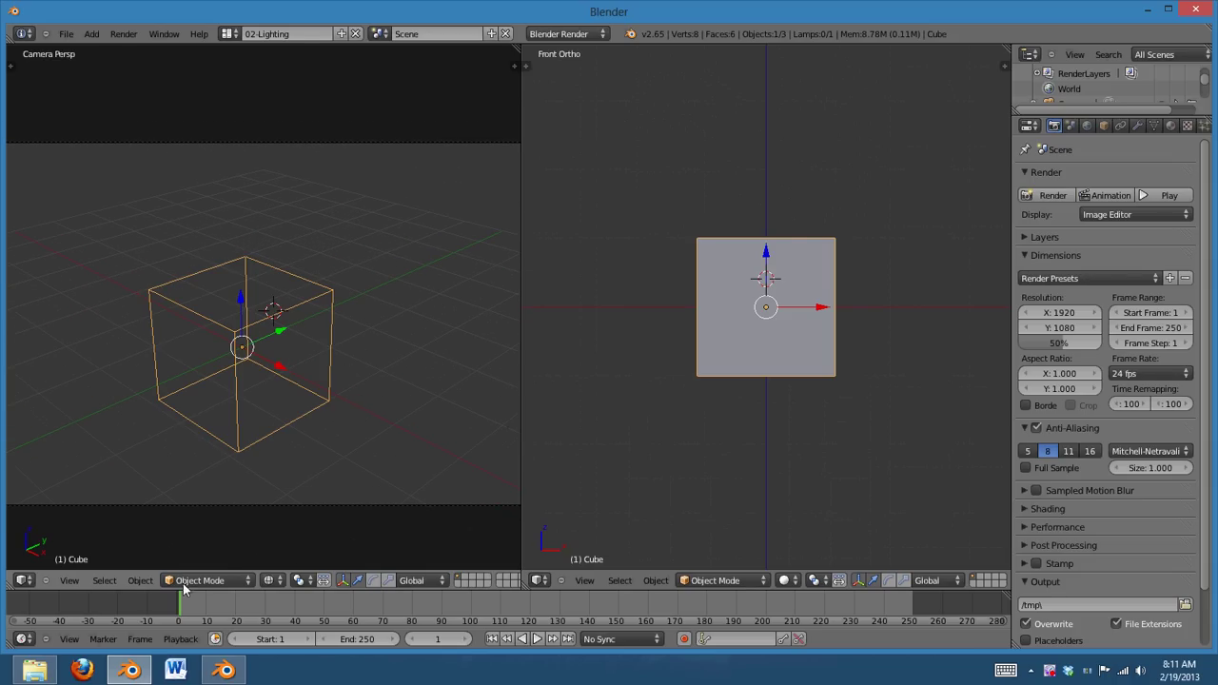
pyautogui.scroll(1, 783, 386)
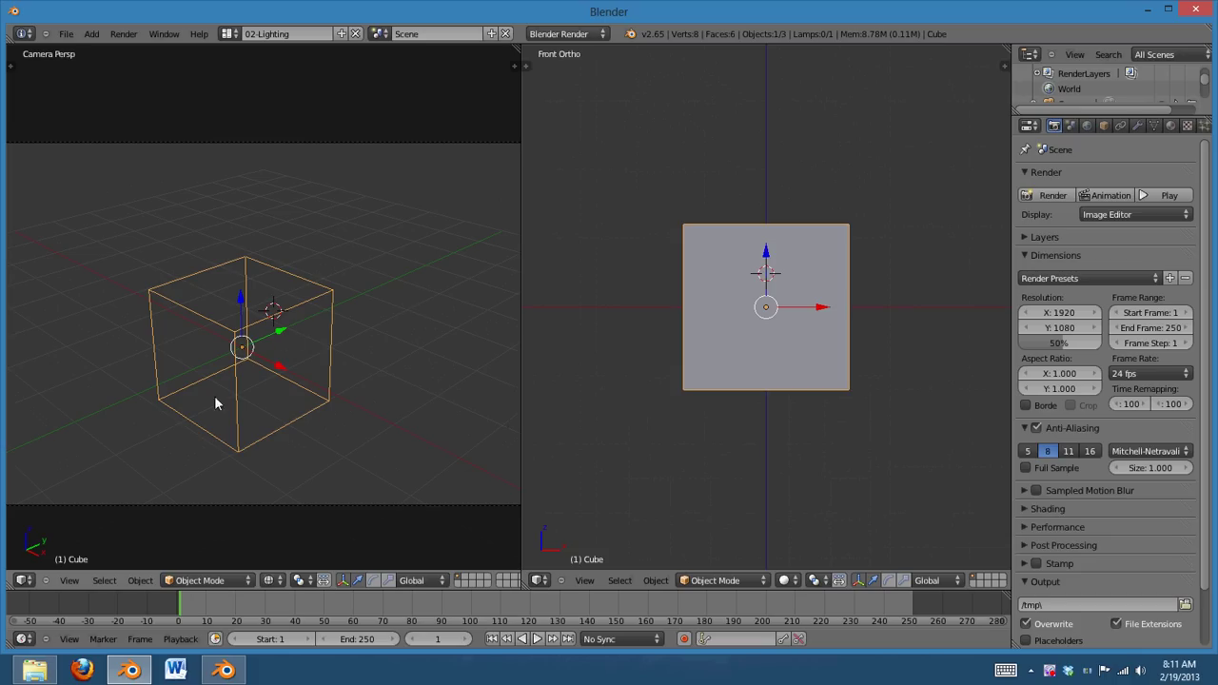
pyautogui.moveTo(792, 456); pyautogui.dragTo(894, 416, button='middle')
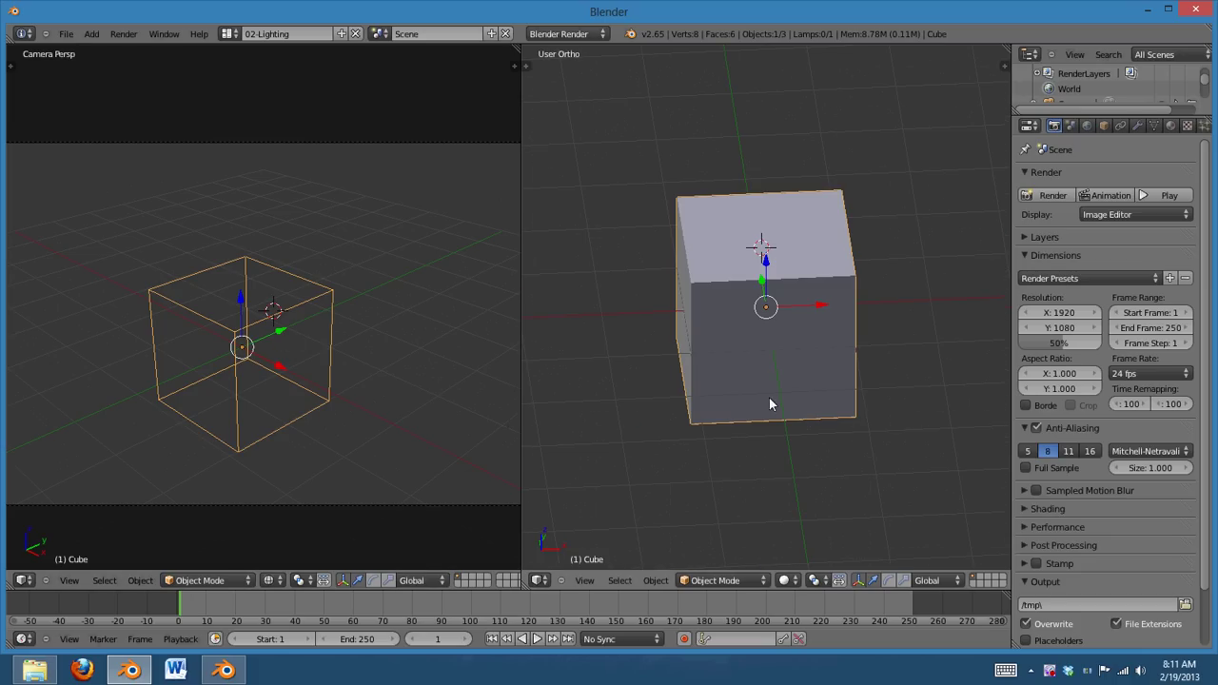
# Set the render engine to Cycles Render and show a Rendered preview in the camera view.
pyautogui.click(269, 580)
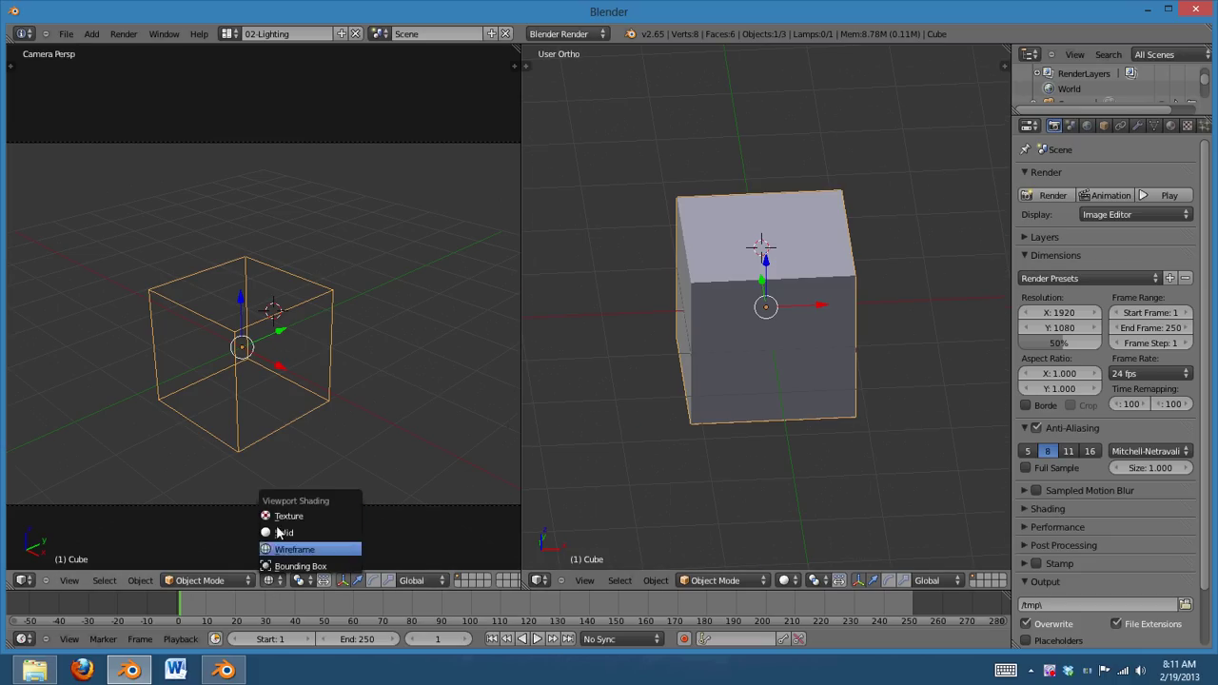
pyautogui.click(568, 34)
pyautogui.click(571, 81)
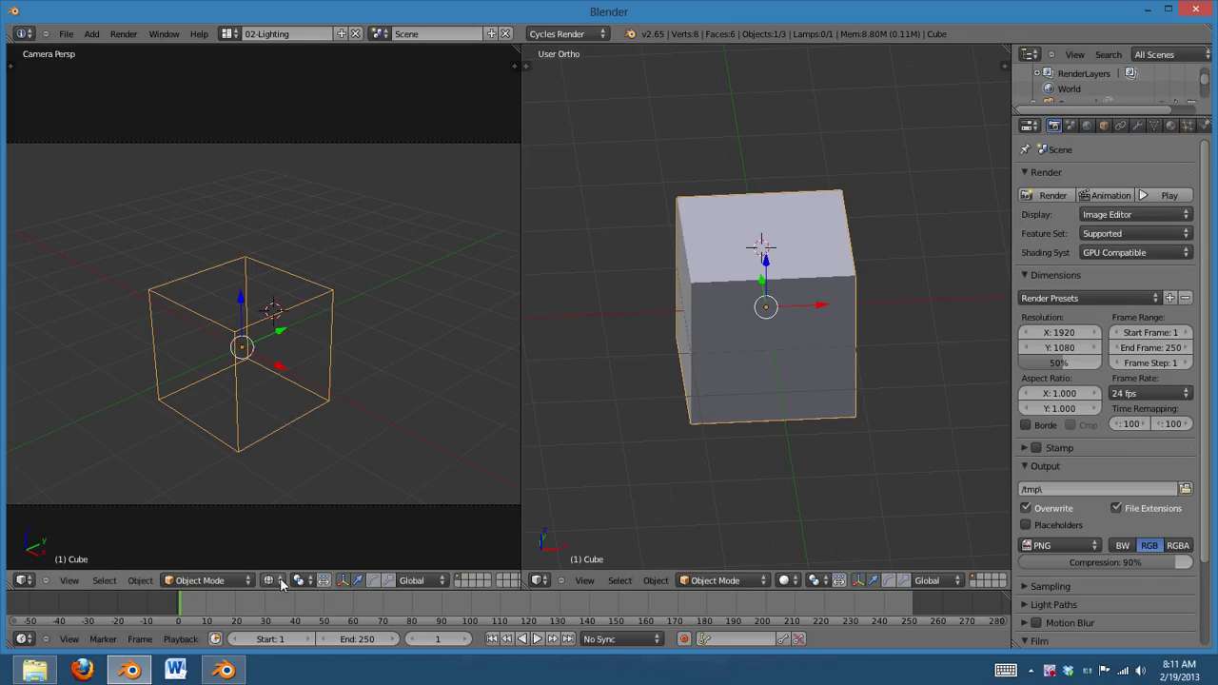
pyautogui.click(277, 581)
pyautogui.click(286, 481)
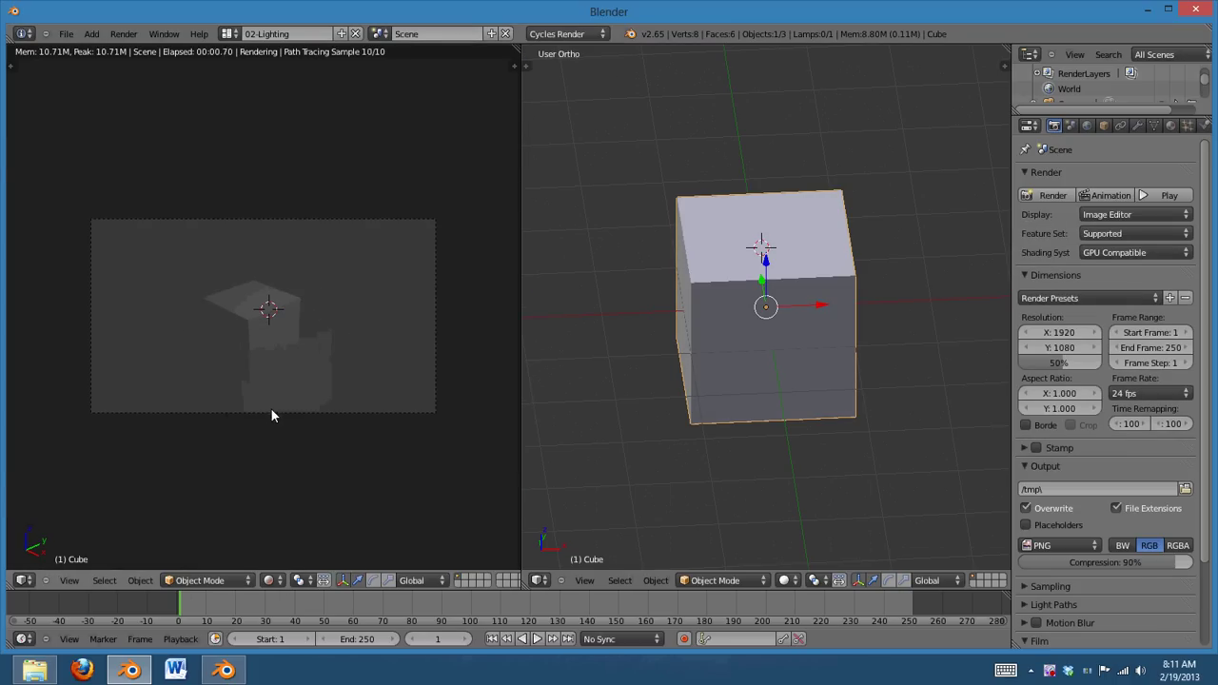
# Move the lamp beside the cube in top view and return the camera view to Solid shading.
pyautogui.scroll(-6, 877, 330)
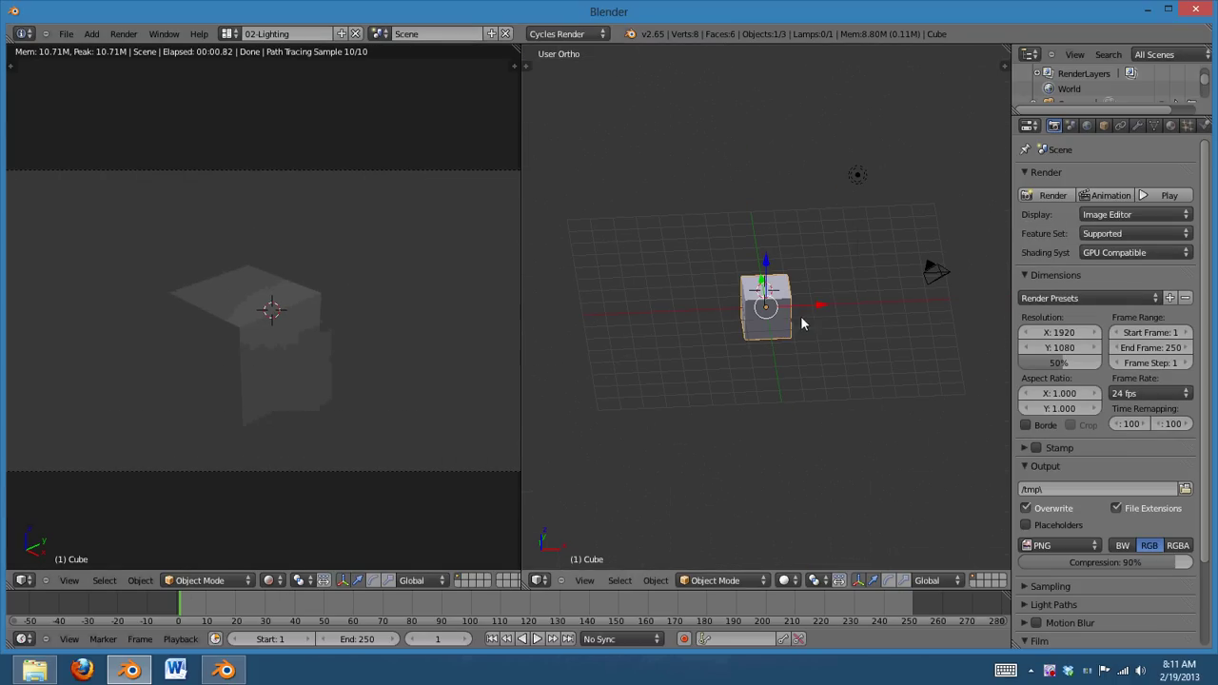
pyautogui.rightClick(857, 175)
pyautogui.press('KP_7')
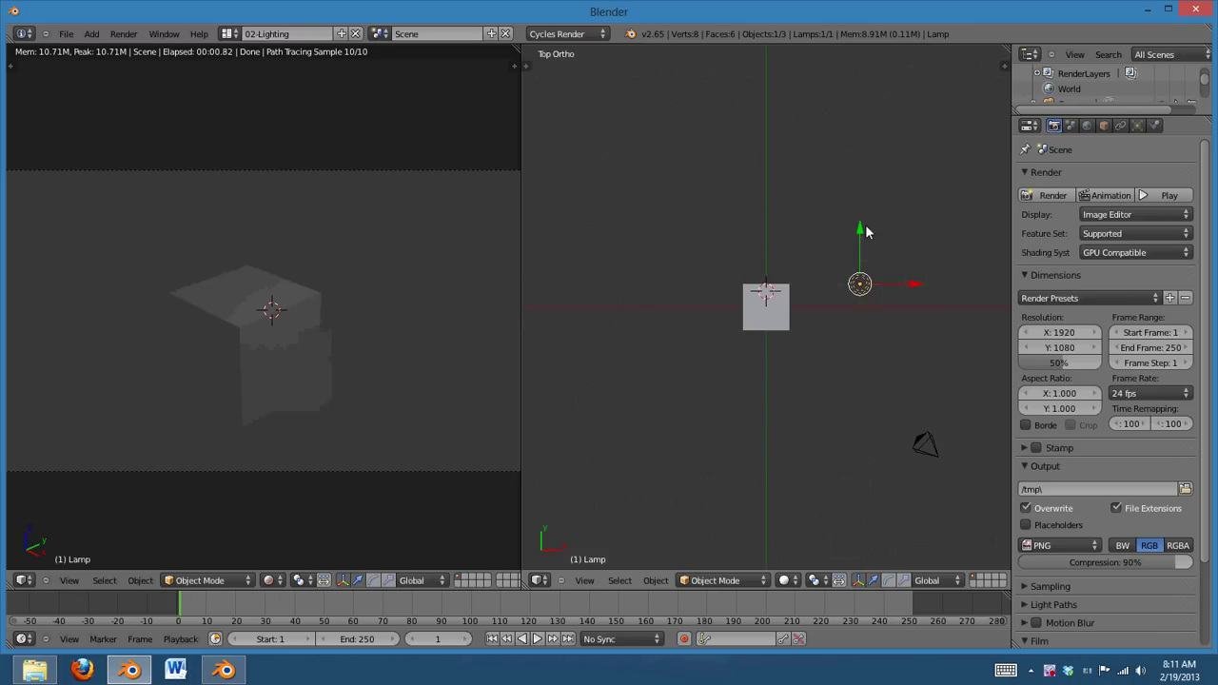
pyautogui.press('g')
pyautogui.click(904, 324)
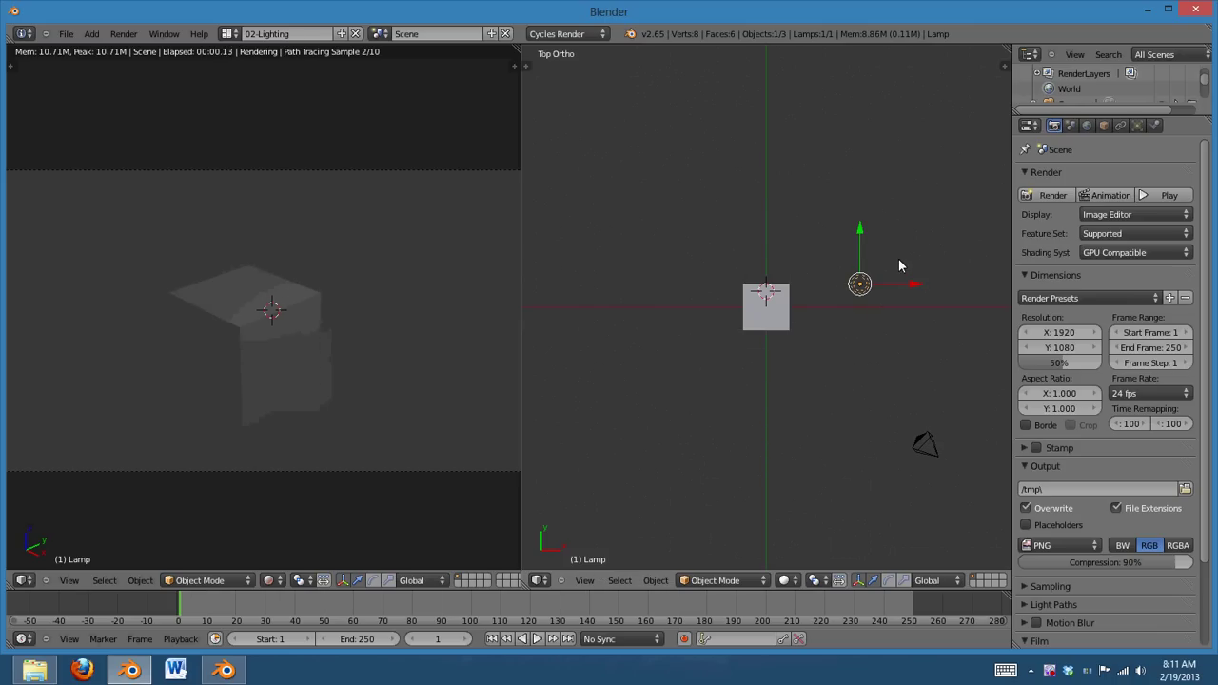
pyautogui.click(270, 580)
pyautogui.click(284, 532)
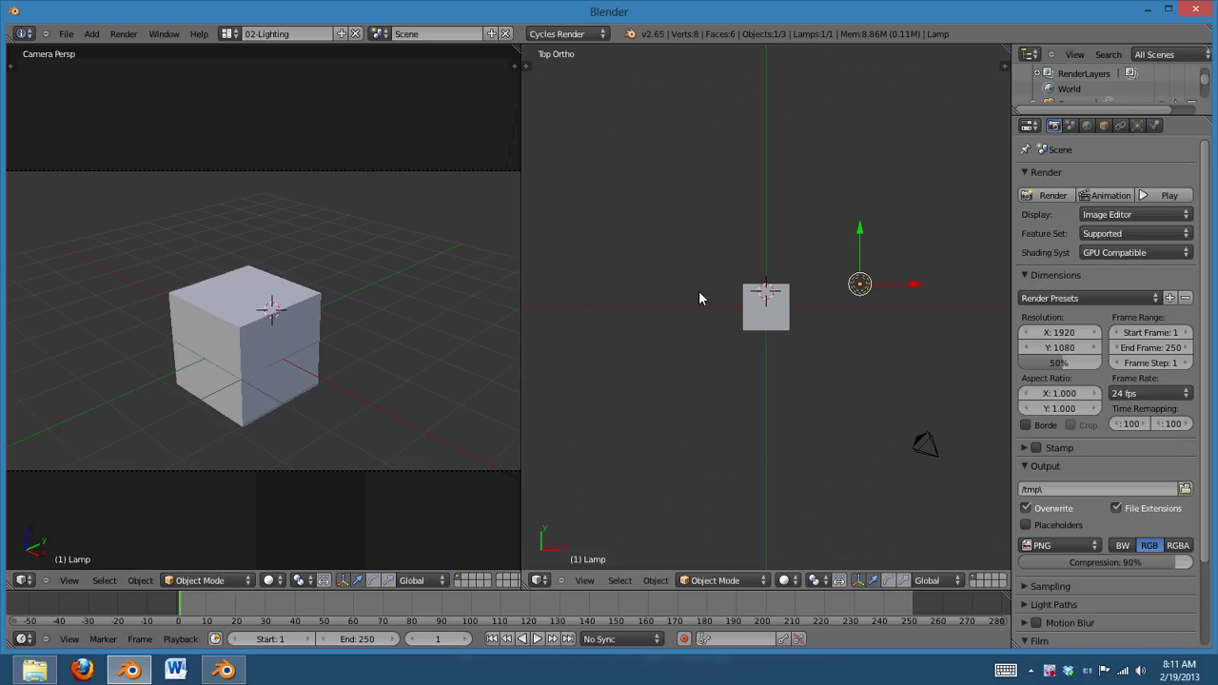
# Browse the Compositing and 02-Lighting layouts, then switch to 01-Modelling.
pyautogui.click(231, 32)
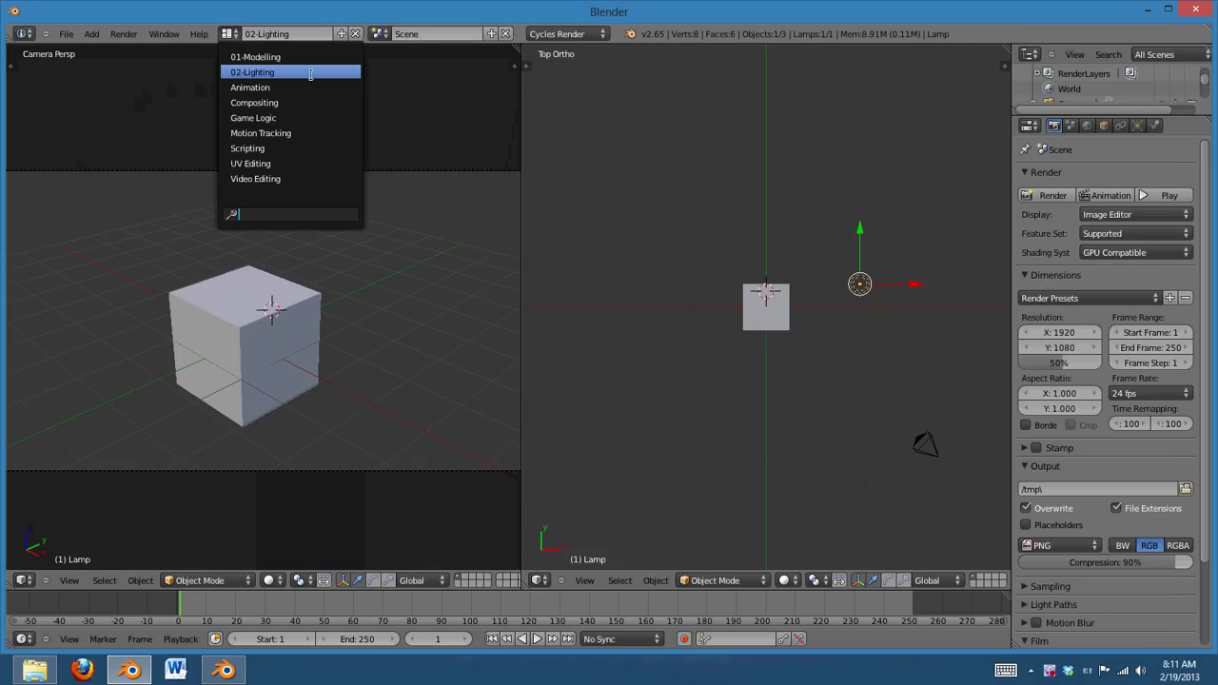
pyautogui.click(301, 103)
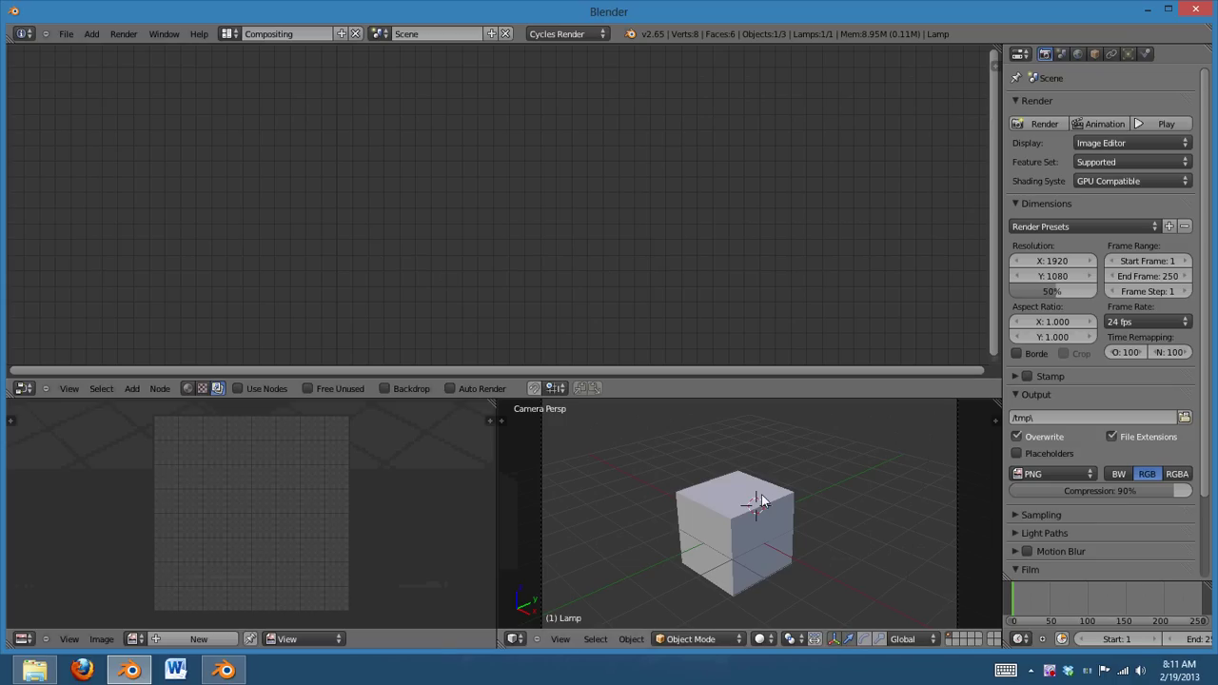
pyautogui.click(231, 39)
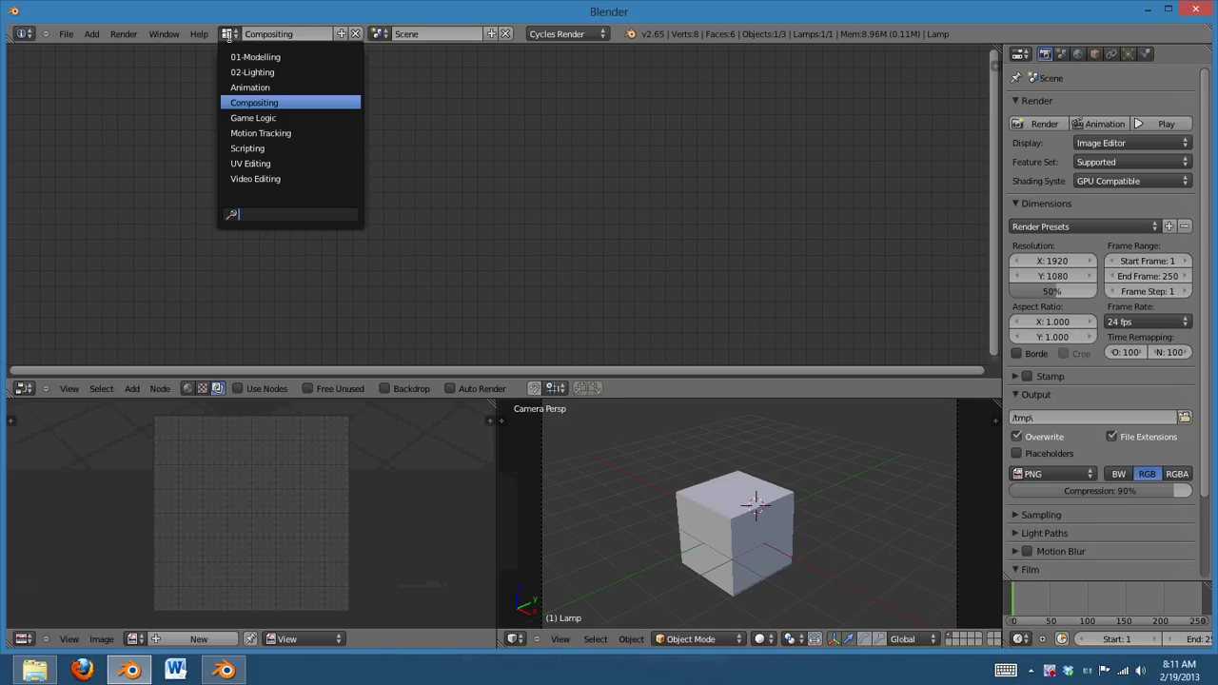
pyautogui.click(280, 73)
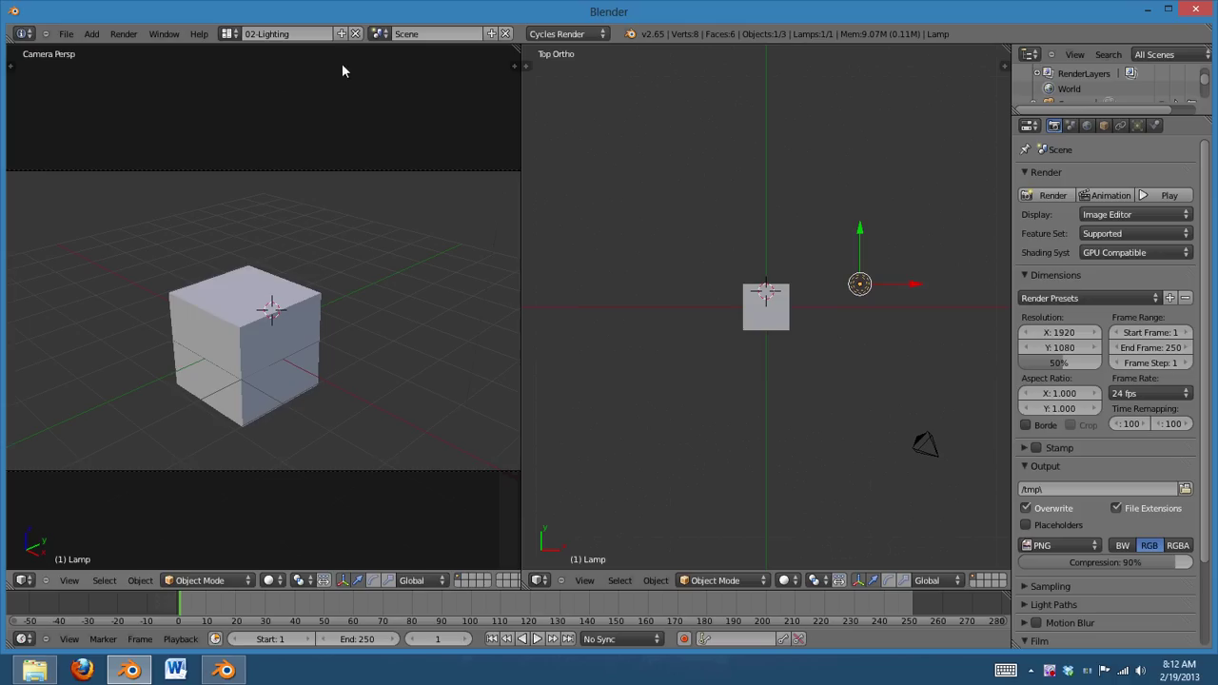
pyautogui.click(232, 34)
pyautogui.click(250, 55)
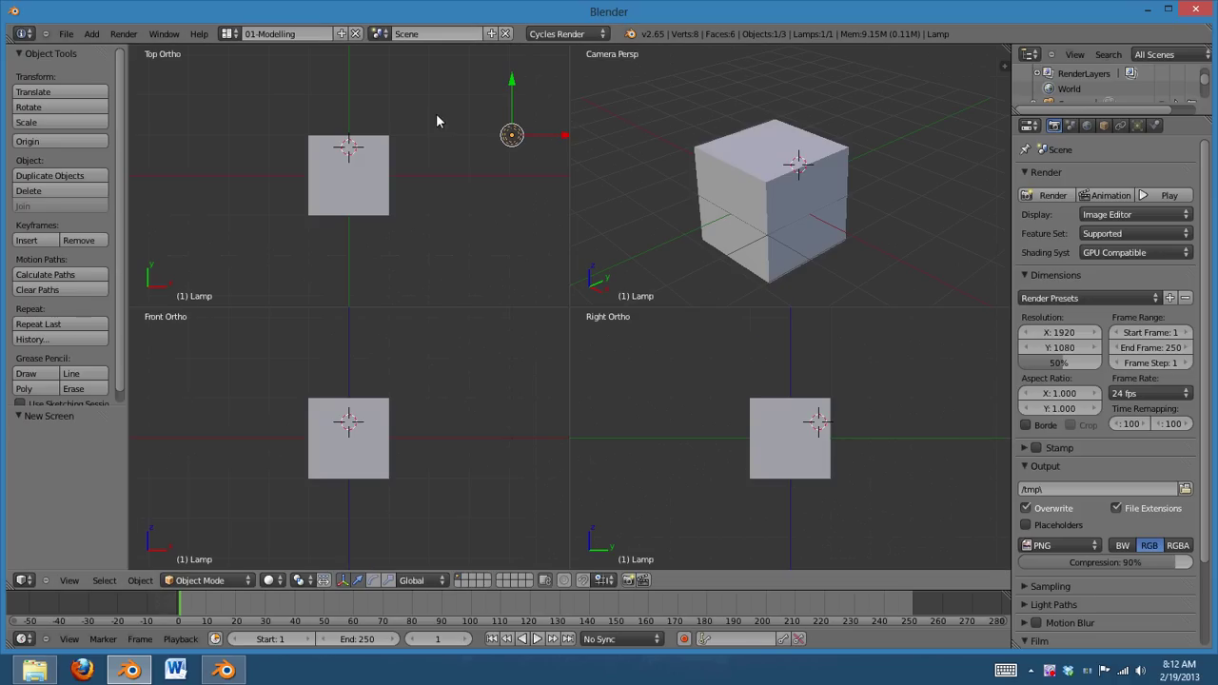
# Duplicate 01-Modelling and name the copy '03-Materials'.
pyautogui.click(341, 34)
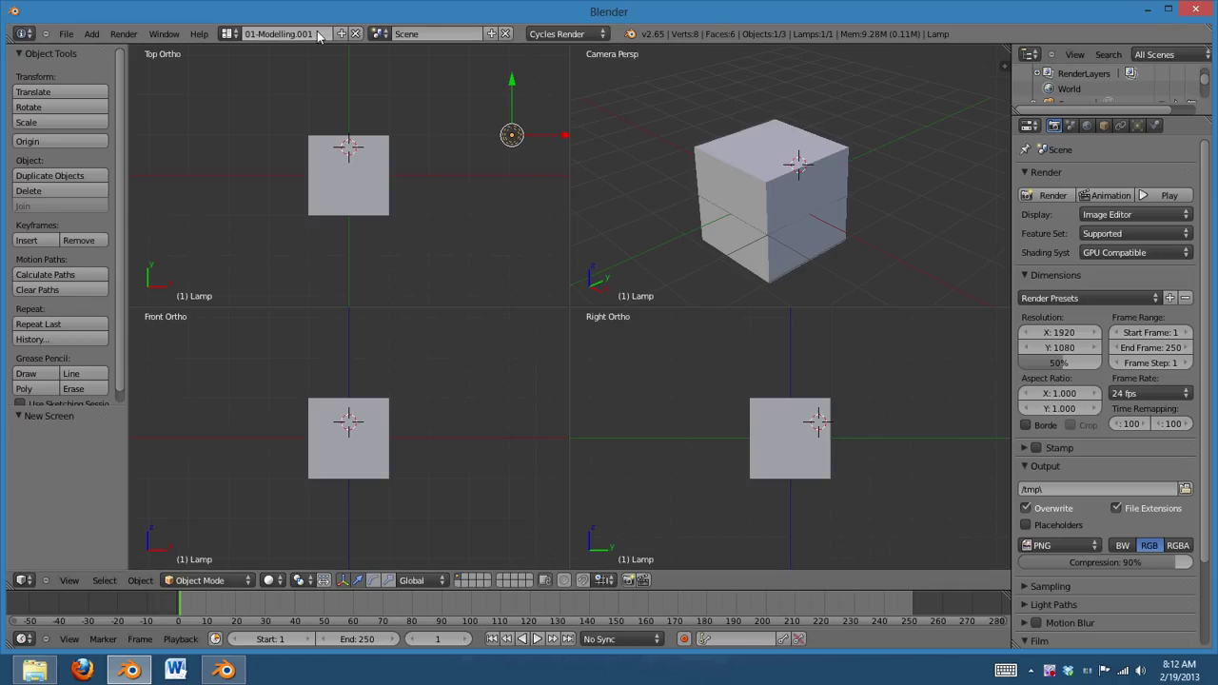
pyautogui.click(316, 33)
pyautogui.write('03-Materials')
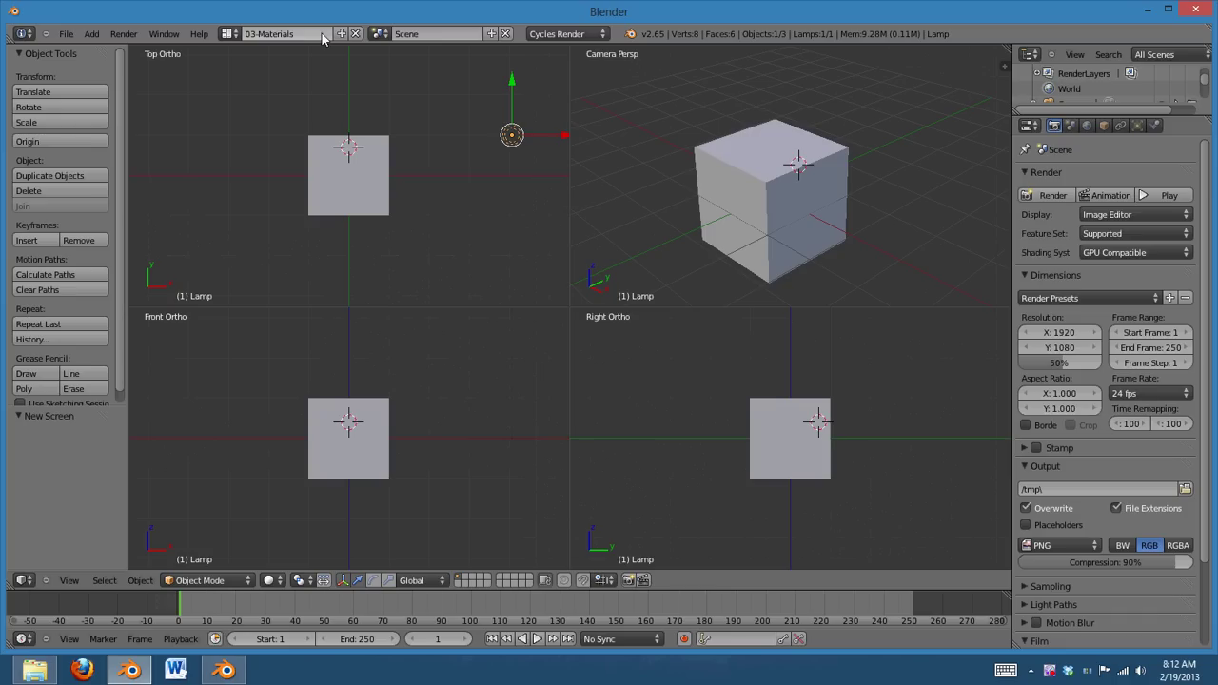
pyautogui.press('Return')
# Collapse the quad view into a single 3D view using the side panel's Toggle Quad View.
pyautogui.press('n')
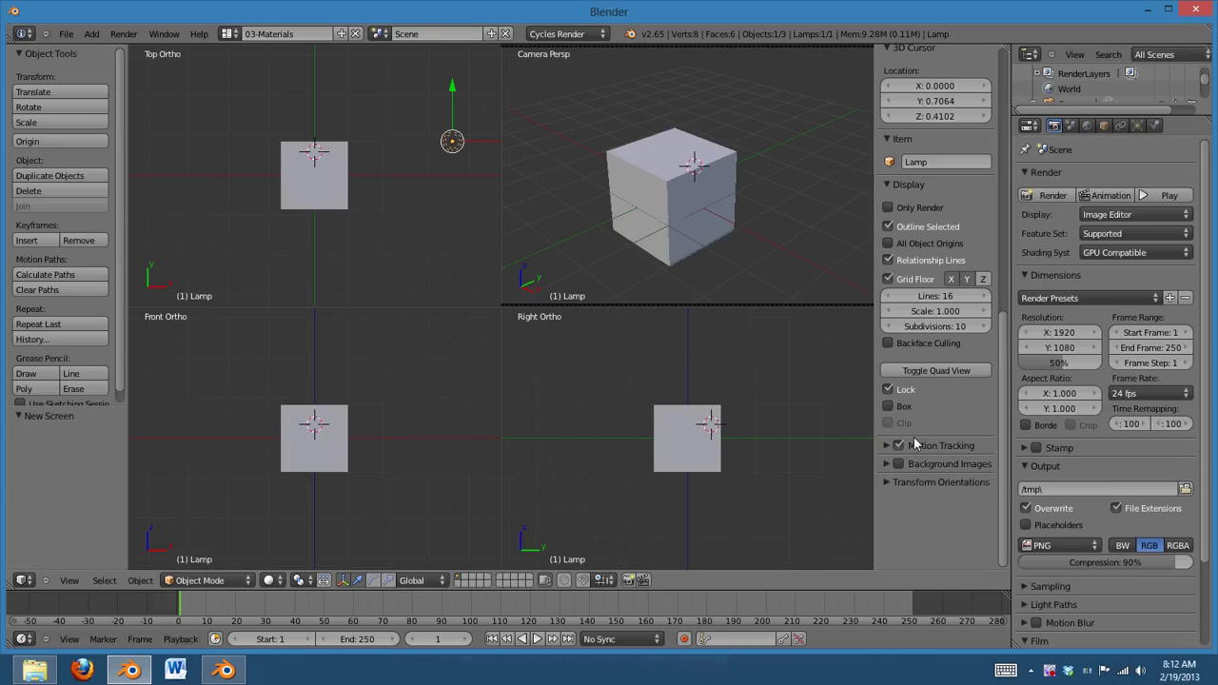
pyautogui.click(928, 370)
pyautogui.press('n')
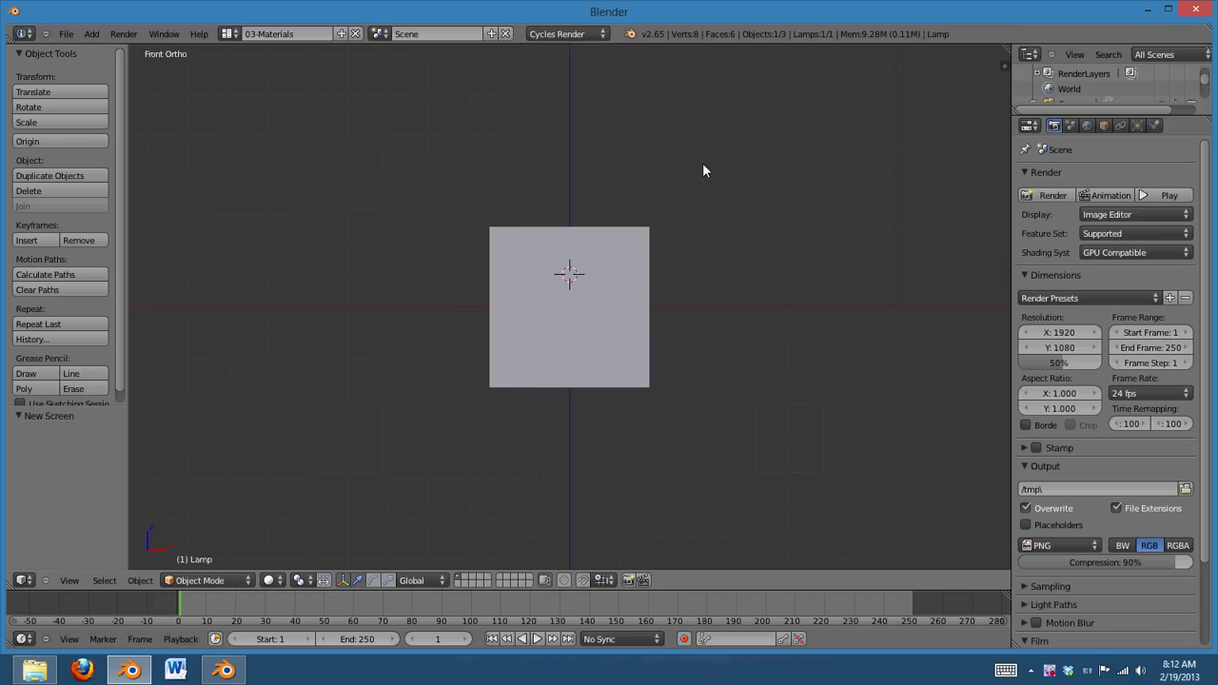
# Split the viewport into top and bottom areas, then split the top into two side-by-side views.
pyautogui.moveTo(11, 584); pyautogui.dragTo(19, 297)
pyautogui.moveTo(23, 354); pyautogui.dragTo(22, 356)
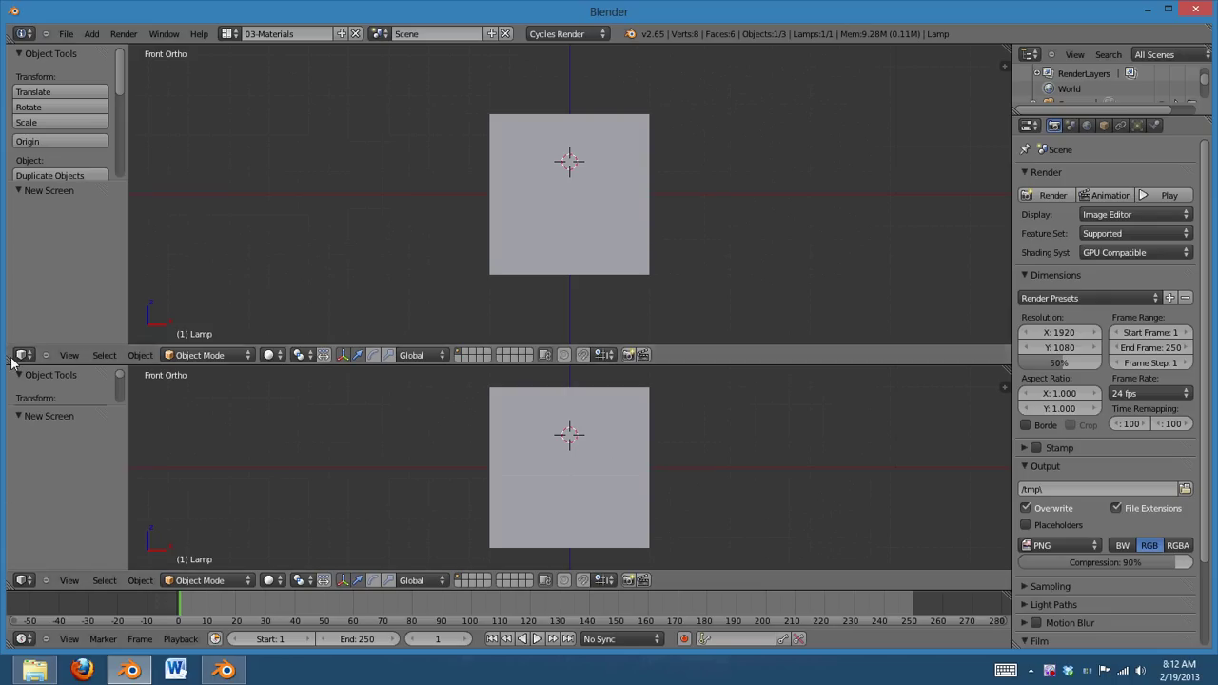
pyautogui.moveTo(7, 358); pyautogui.dragTo(724, 346)
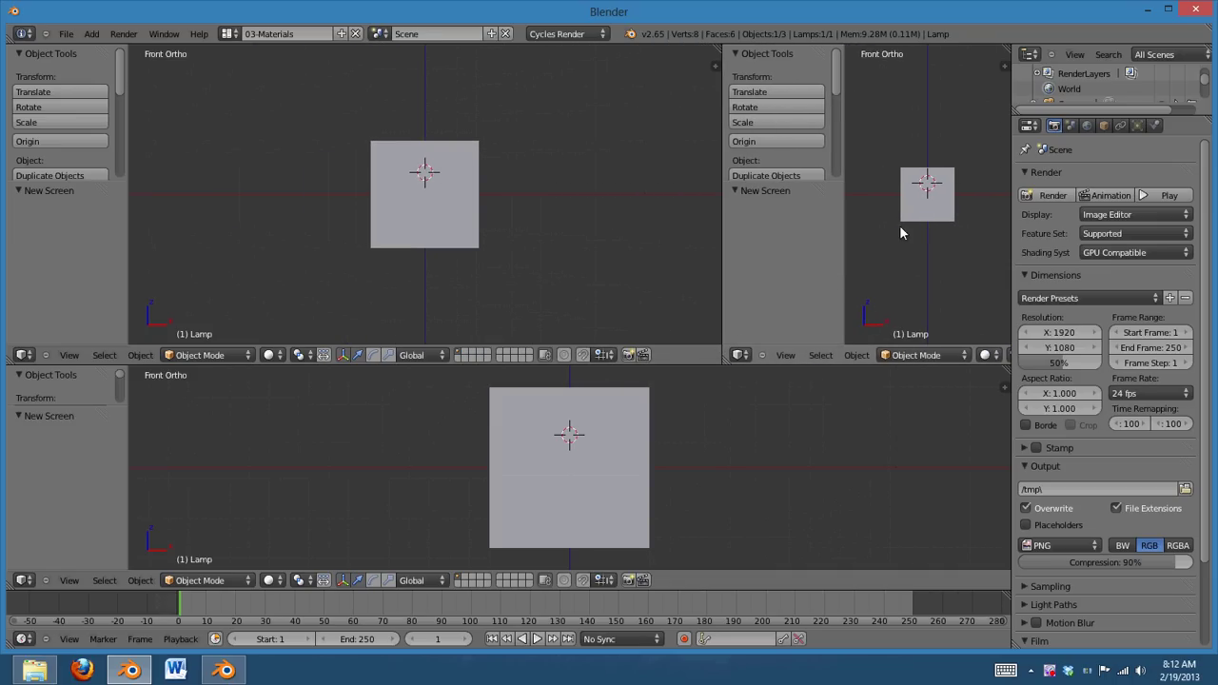
# Hide the tool shelves in both upper views and make the bottom area a Node Editor.
pyautogui.press('t')
pyautogui.press('t')
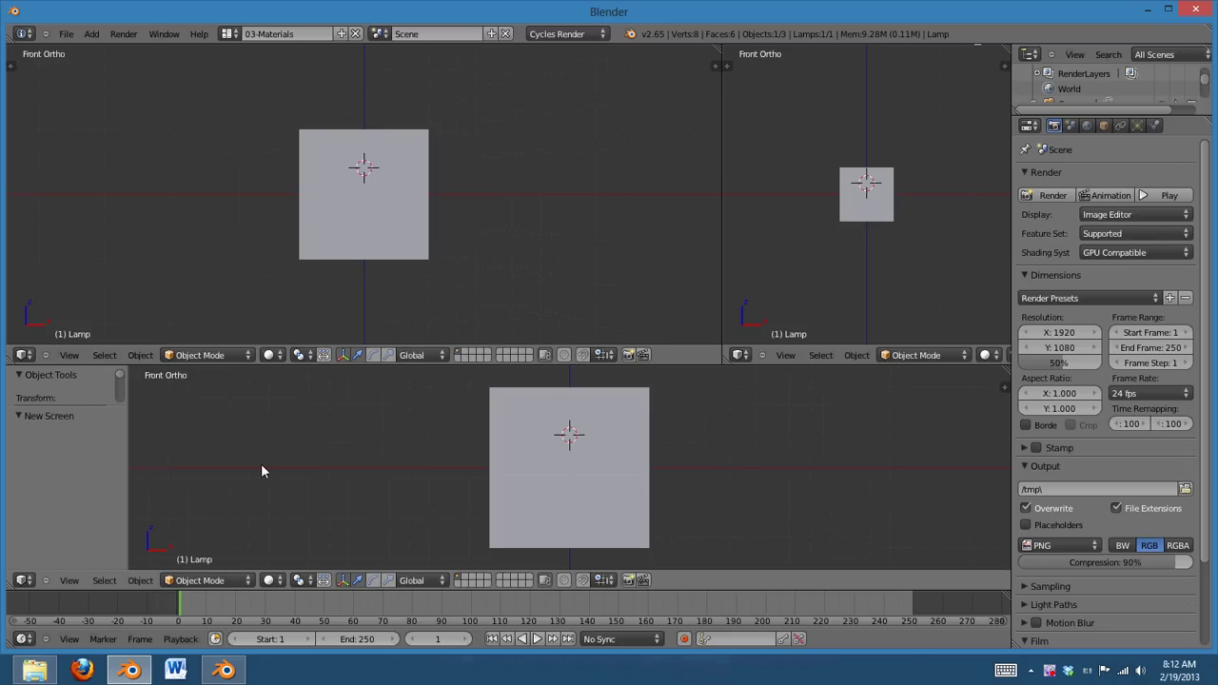
pyautogui.press('t')
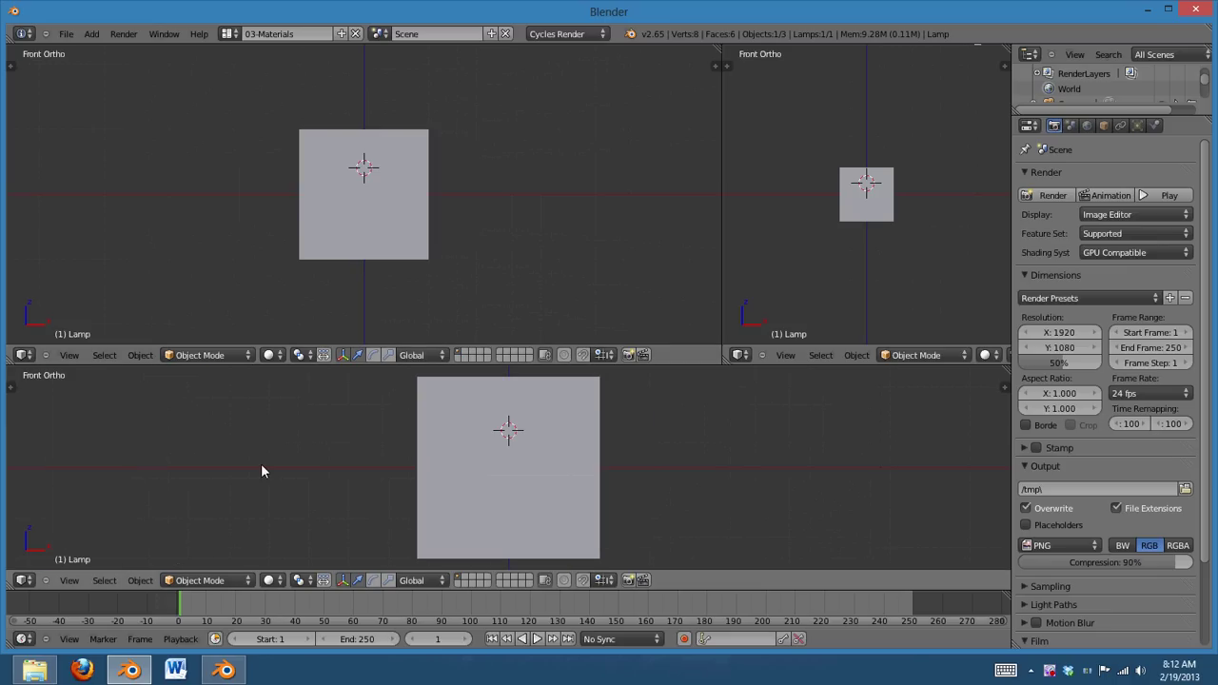
pyautogui.click(24, 581)
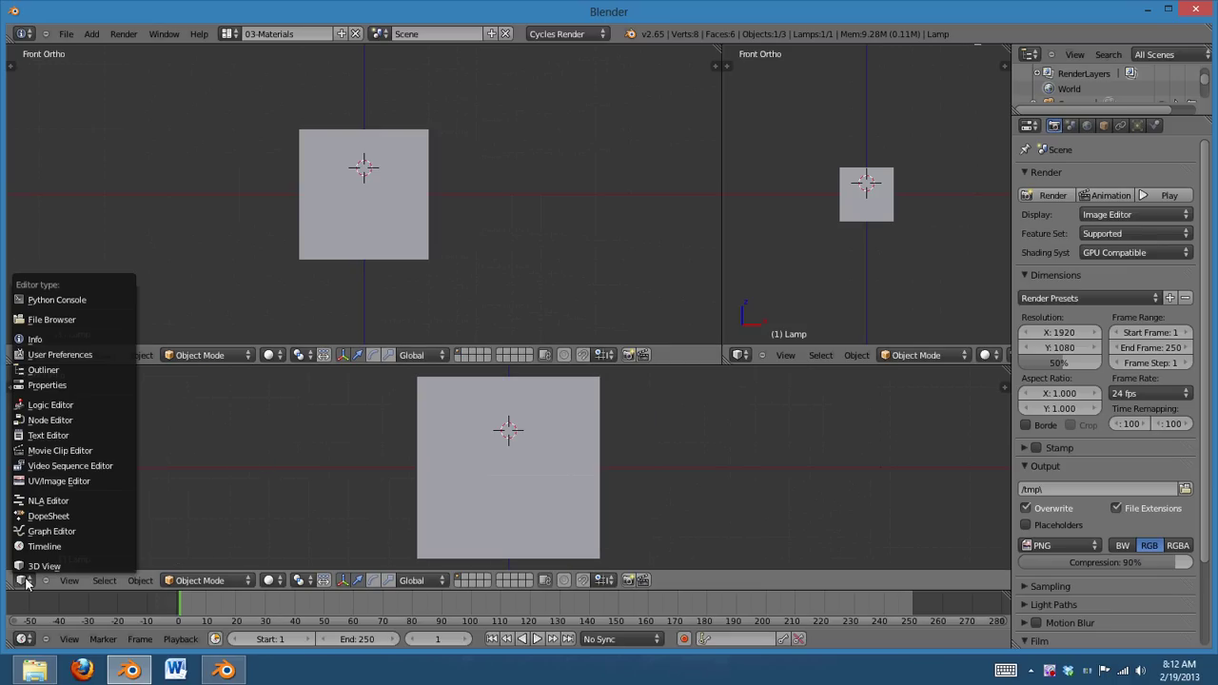
pyautogui.click(57, 421)
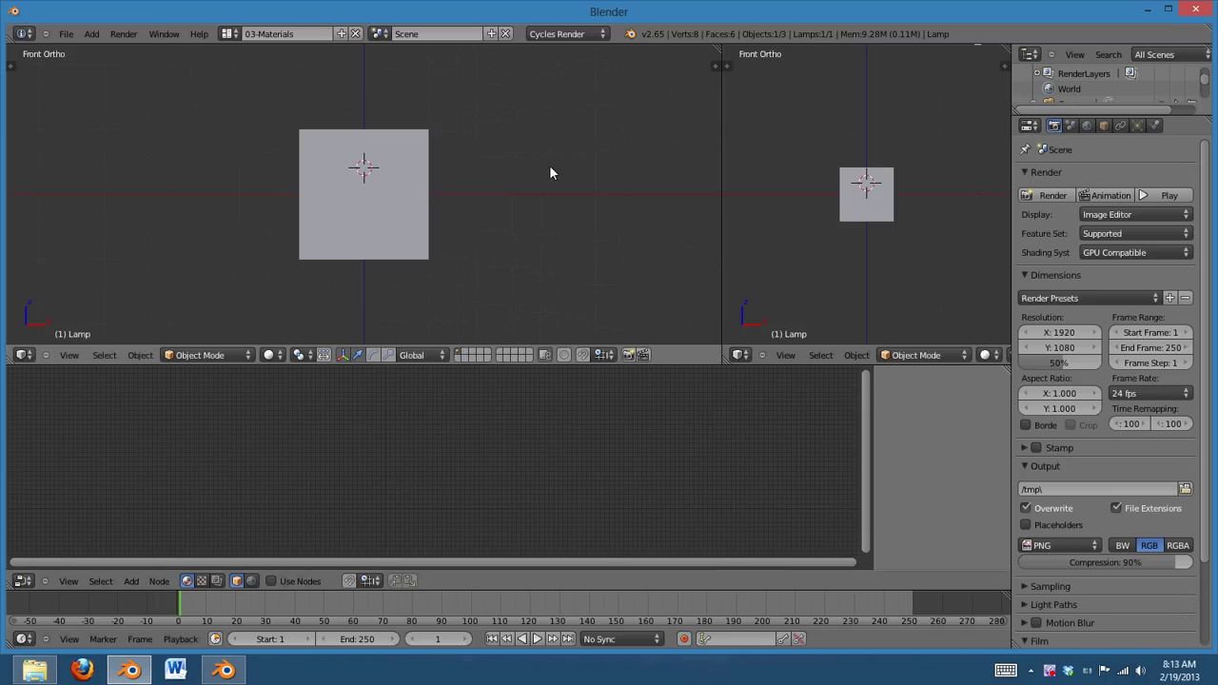
# Show the camera view in the left view and move the divider left to widen the right view.
pyautogui.press('KP_0')
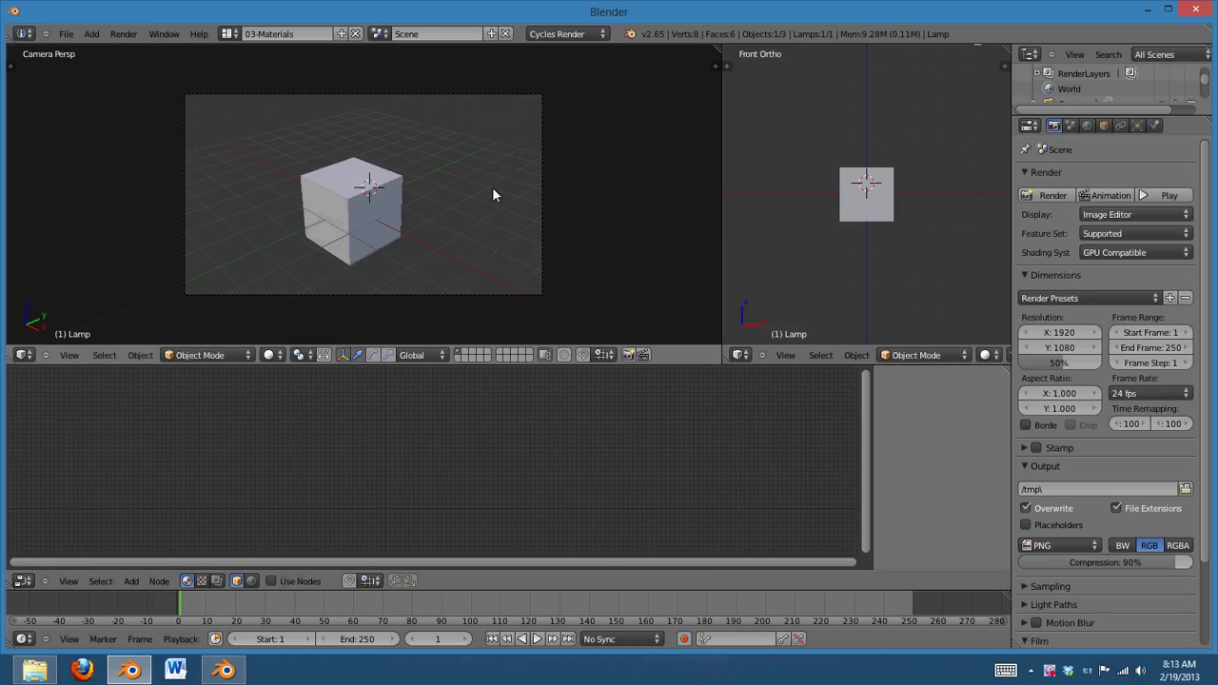
pyautogui.scroll(3, 493, 187)
pyautogui.scroll(-1, 493, 198)
pyautogui.scroll(1, 493, 203)
pyautogui.keyDown('shift'); pyautogui.moveTo(483, 228); pyautogui.dragTo(486, 219, button='middle'); pyautogui.keyUp('shift')
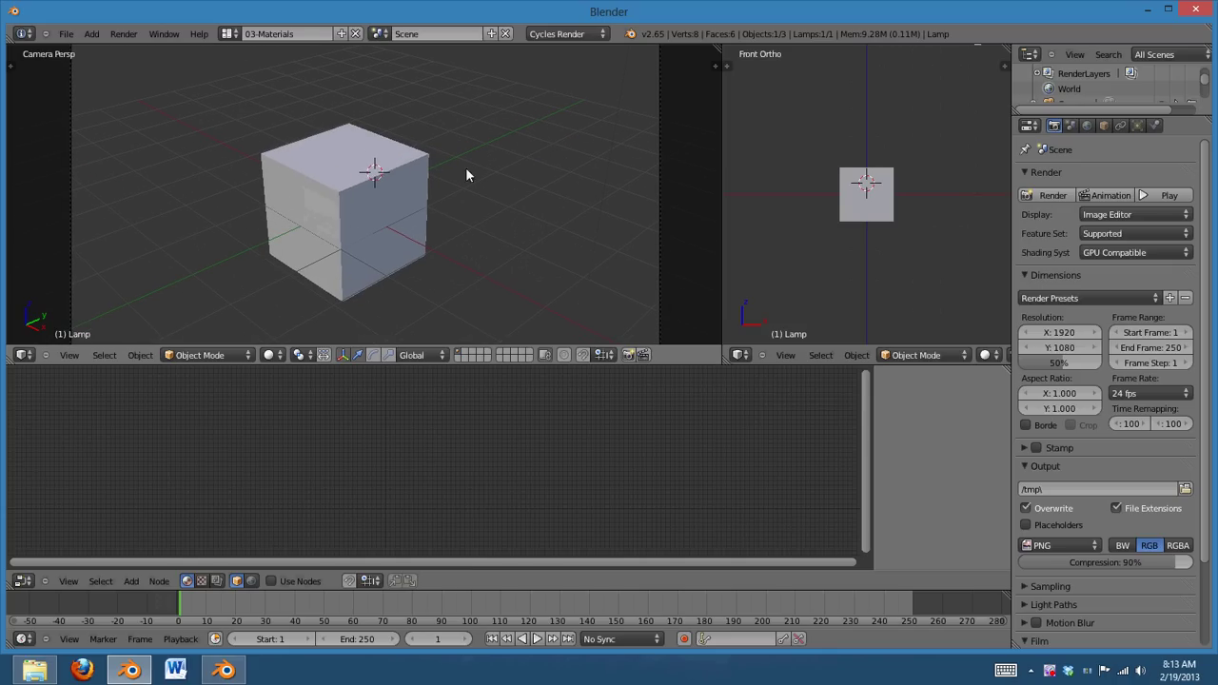
pyautogui.moveTo(721, 256); pyautogui.dragTo(576, 270)
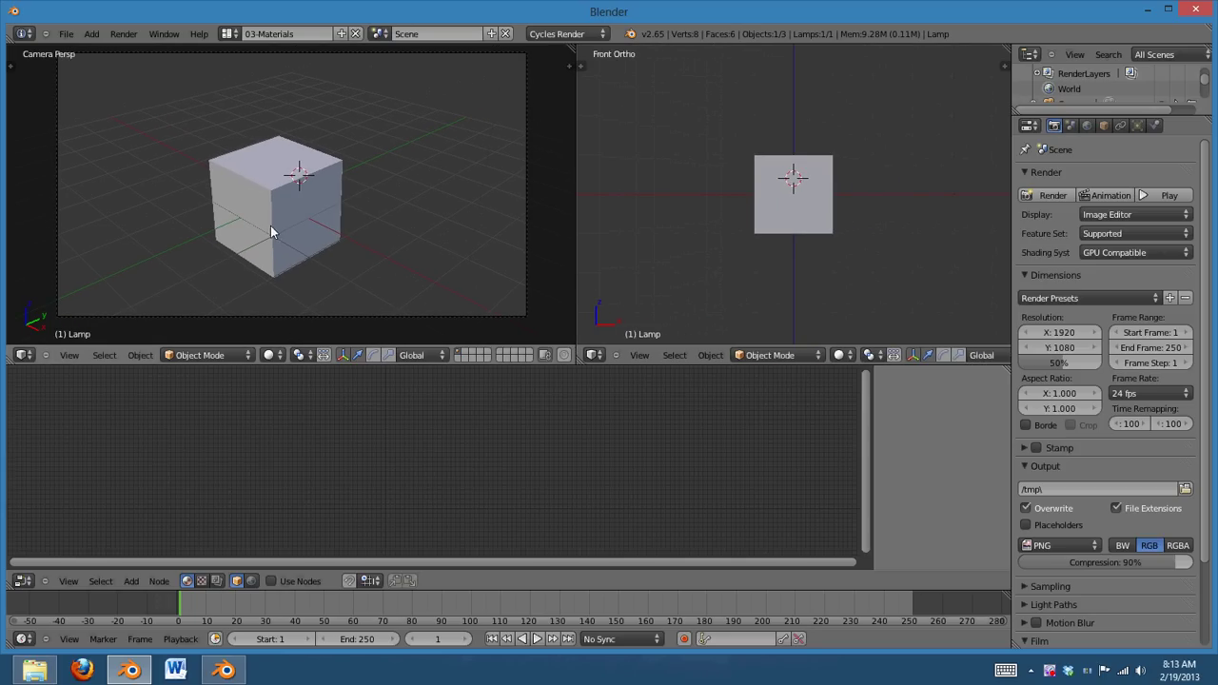
# Orbit the views and switch the right view to perspective.
pyautogui.moveTo(272, 232); pyautogui.dragTo(279, 250, button='middle')
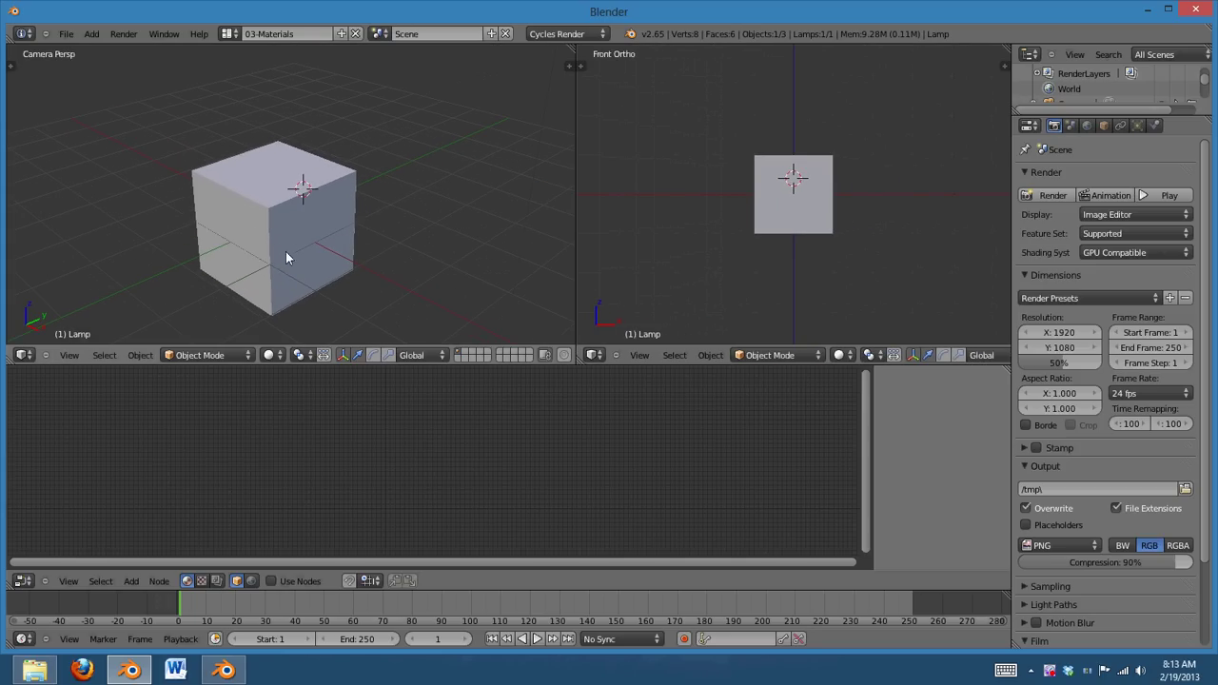
pyautogui.scroll(3, 788, 255)
pyautogui.moveTo(788, 255); pyautogui.dragTo(897, 150, button='middle')
pyautogui.press('KP_5')
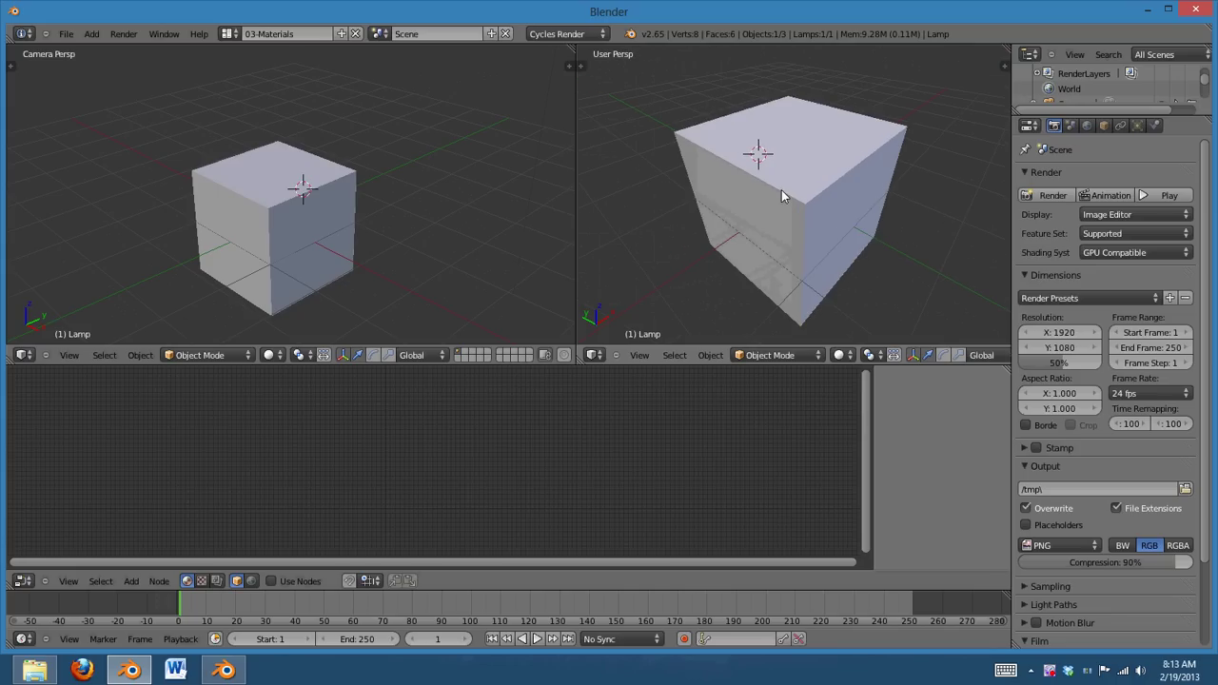
pyautogui.scroll(-2, 782, 189)
pyautogui.moveTo(920, 198); pyautogui.dragTo(786, 213, button='middle')
pyautogui.moveTo(860, 251); pyautogui.dragTo(206, 441, button='middle')
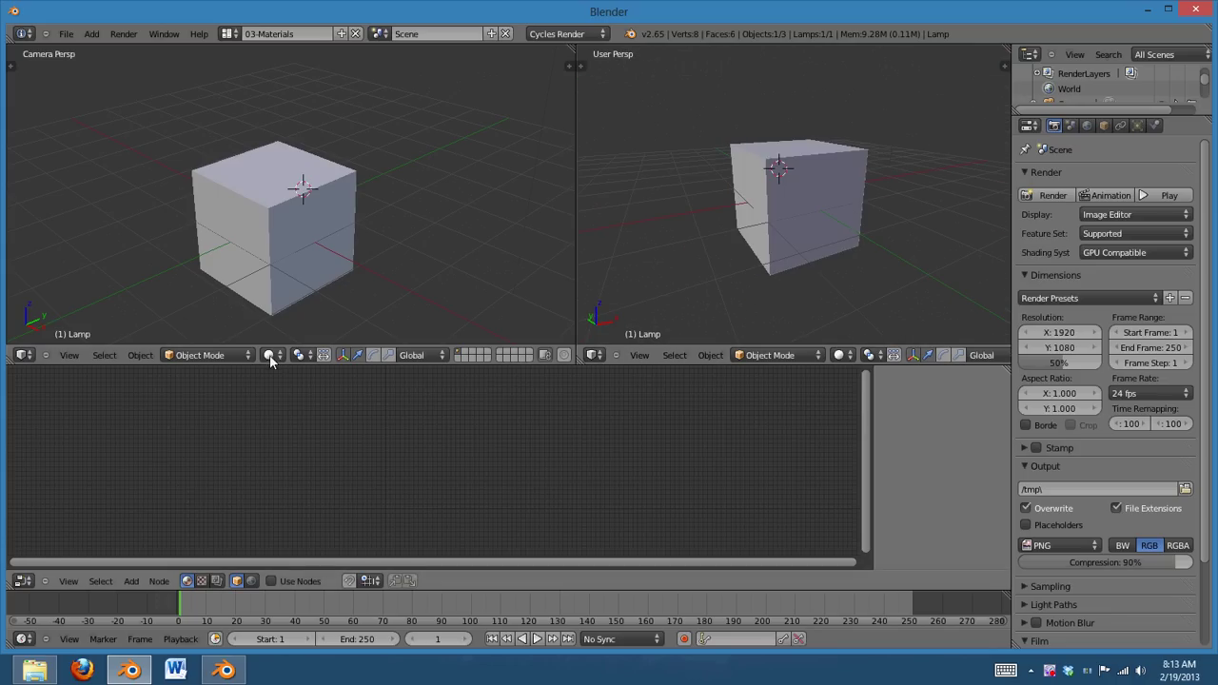
# Preview the left view in Rendered (Cycles) shading, then set it back to Solid.
pyautogui.click(271, 355)
pyautogui.click(302, 262)
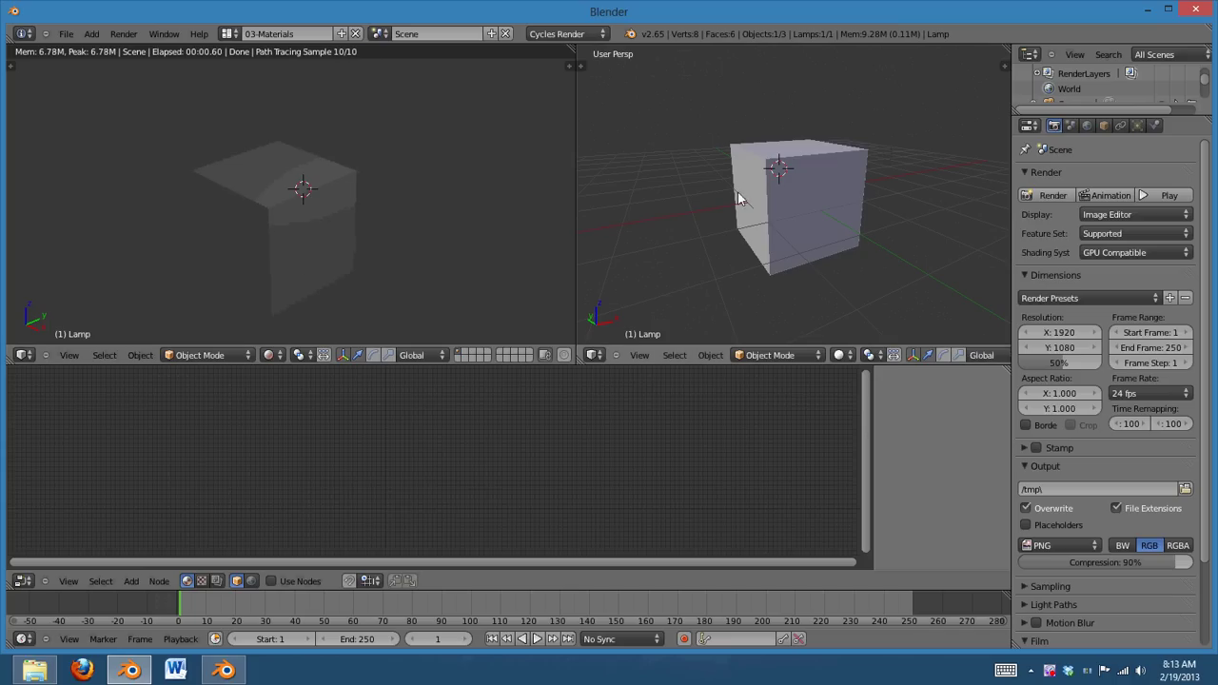
pyautogui.moveTo(786, 220); pyautogui.dragTo(903, 248, button='middle')
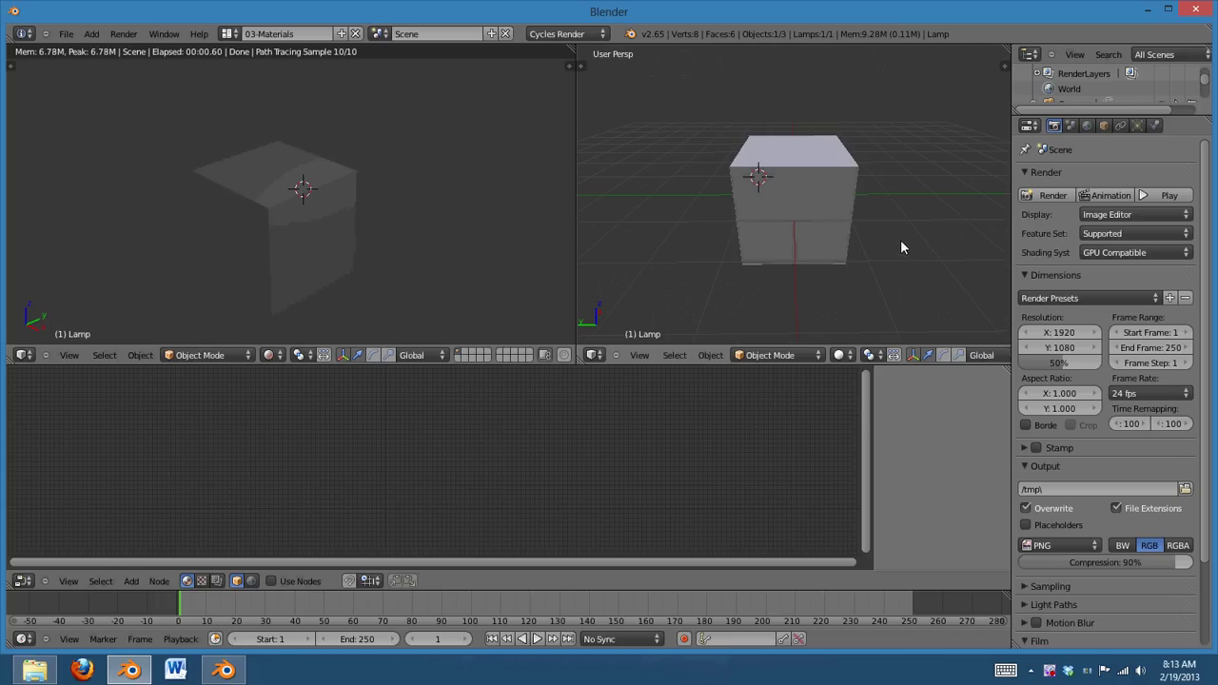
pyautogui.click(270, 356)
pyautogui.click(285, 308)
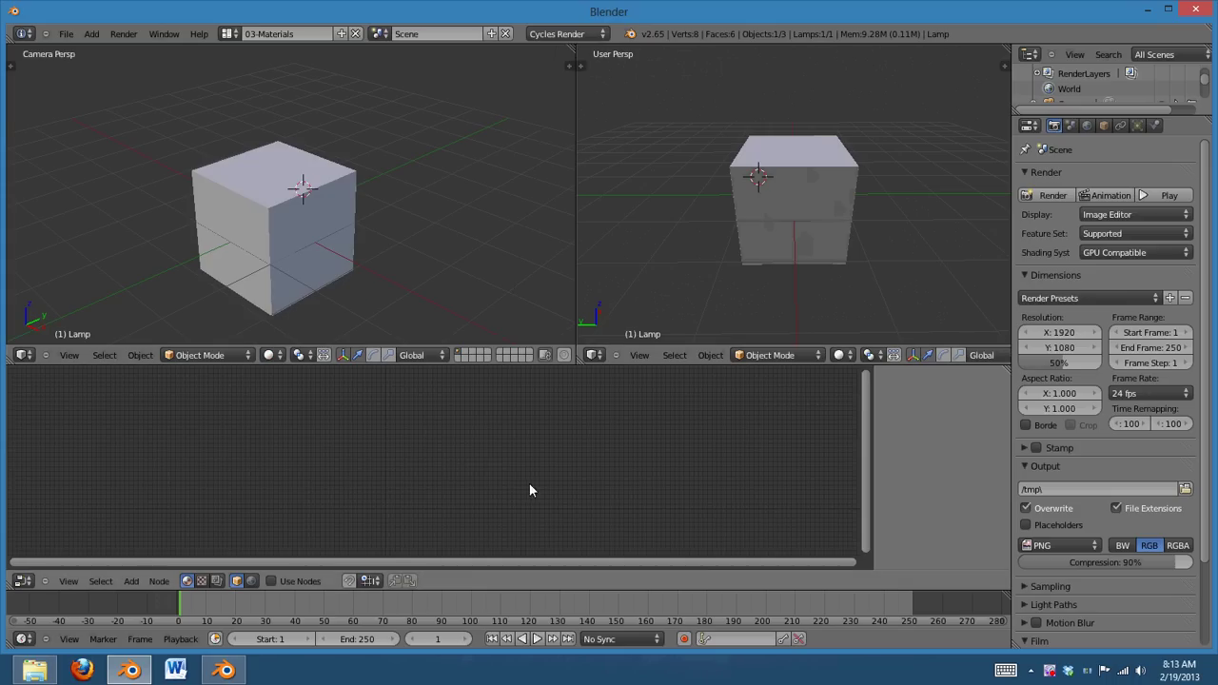
pyautogui.click(230, 34)
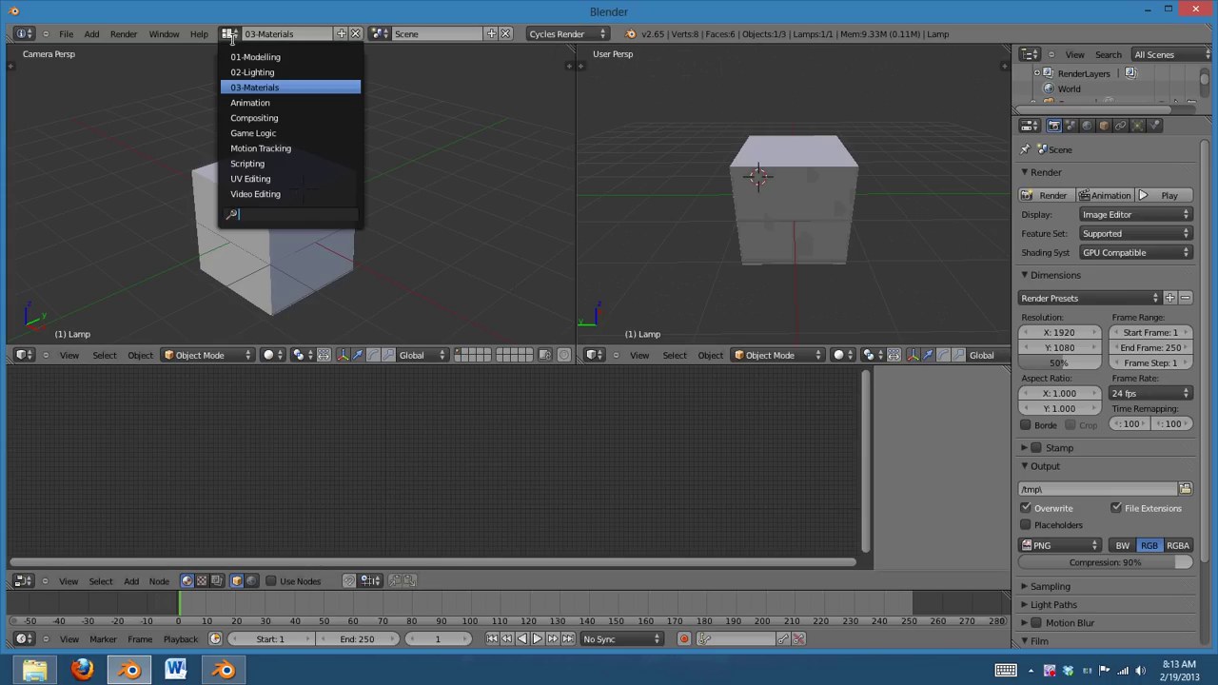
# Switch to the UV Editing layout and rename it '03-UV Editing'.
pyautogui.click(290, 178)
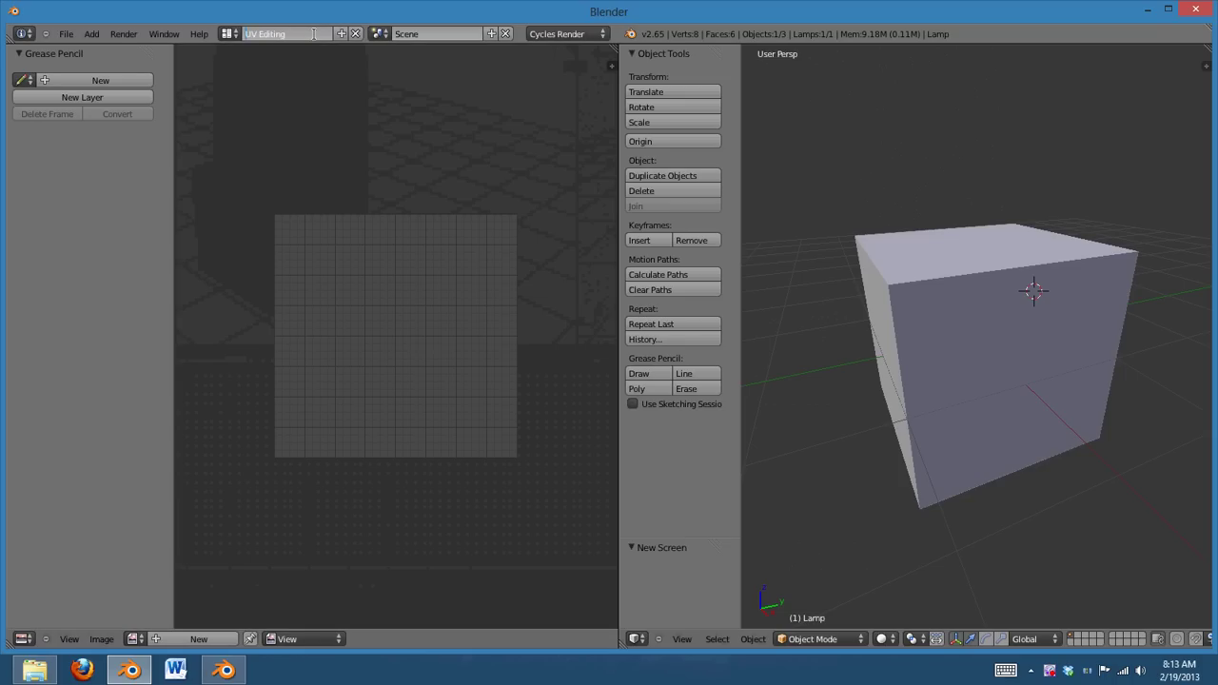
pyautogui.press('Home')
pyautogui.write('03-')
pyautogui.press('Return')
# Return to the materials layout and rename it from '03-Materials' to '04-Materials'.
pyautogui.click(231, 35)
pyautogui.click(255, 87)
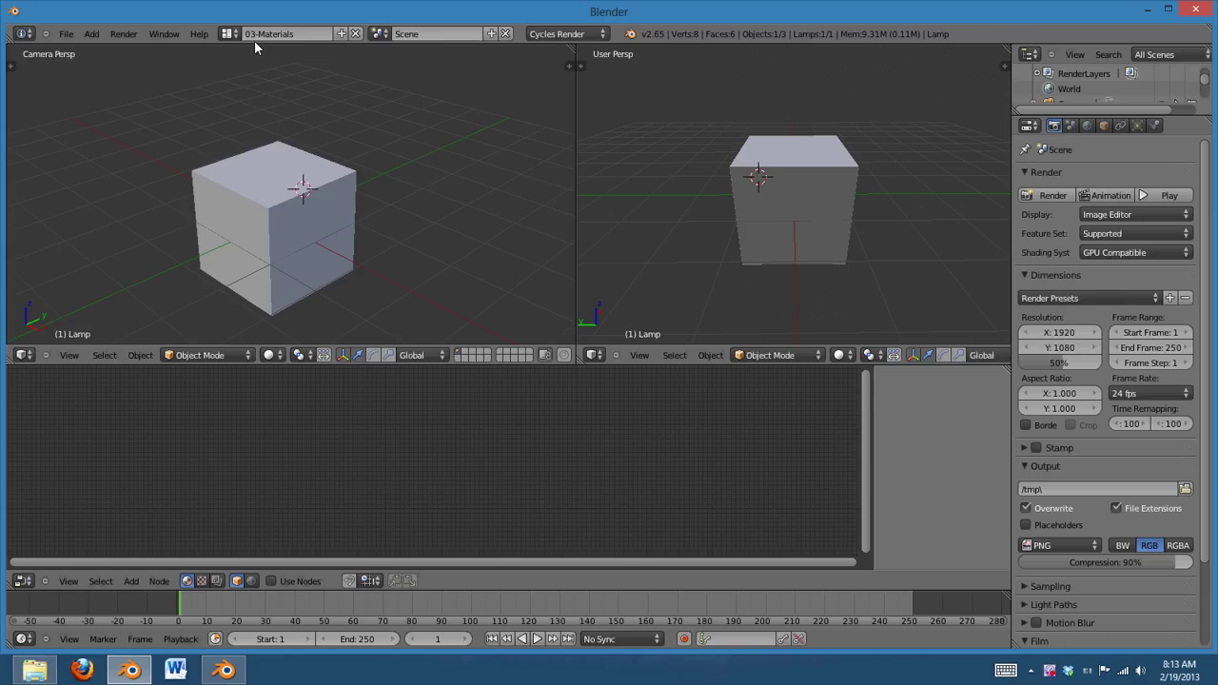
pyautogui.doubleClick(249, 34)
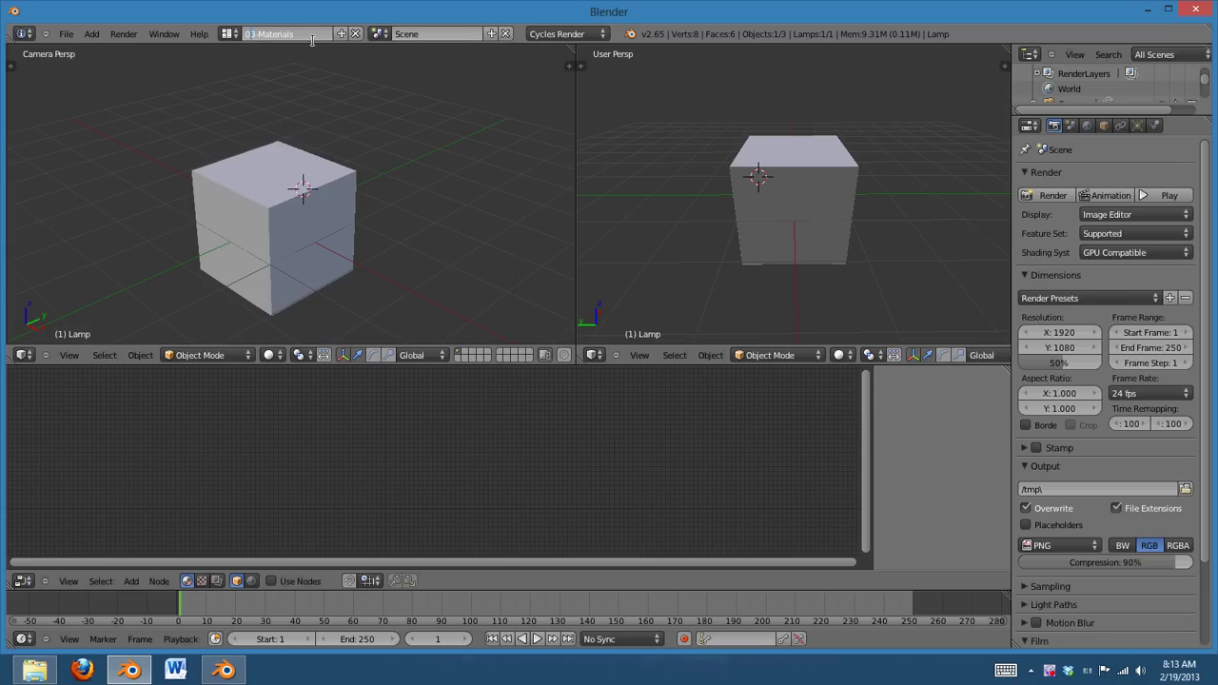
pyautogui.press('BackSpace')
pyautogui.write('4')
pyautogui.press('Return')
# Switch to the 01-Modelling layout from the screen layout list.
pyautogui.click(228, 34)
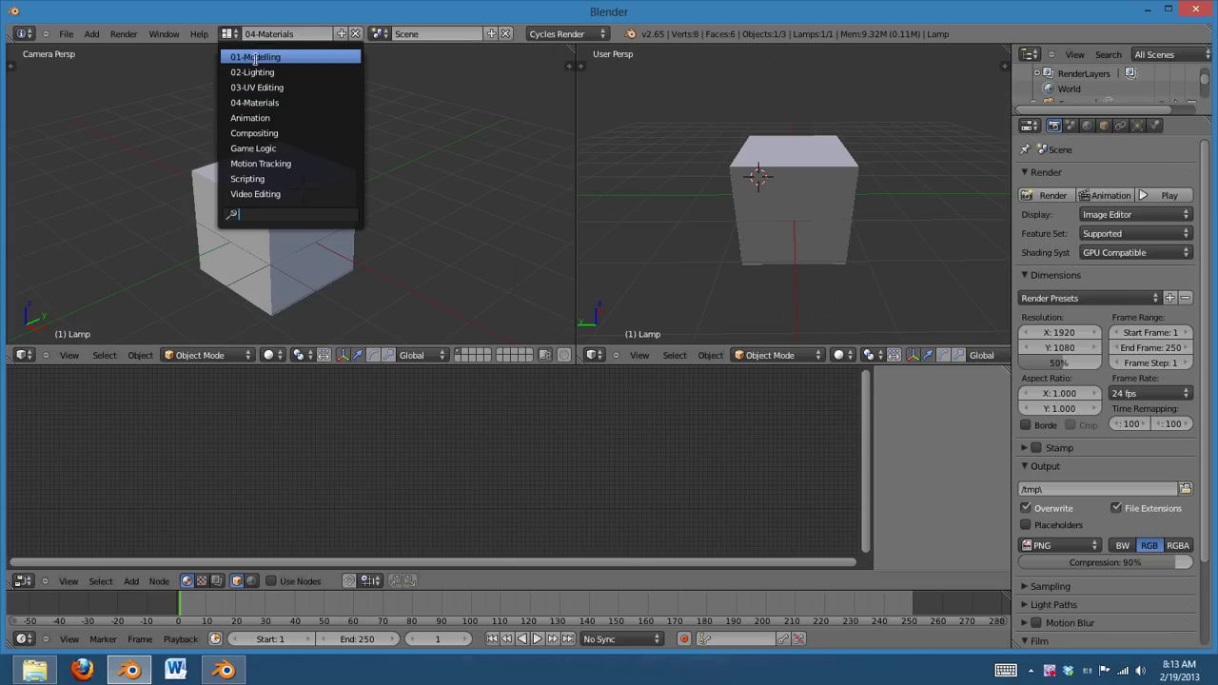
pyautogui.click(243, 55)
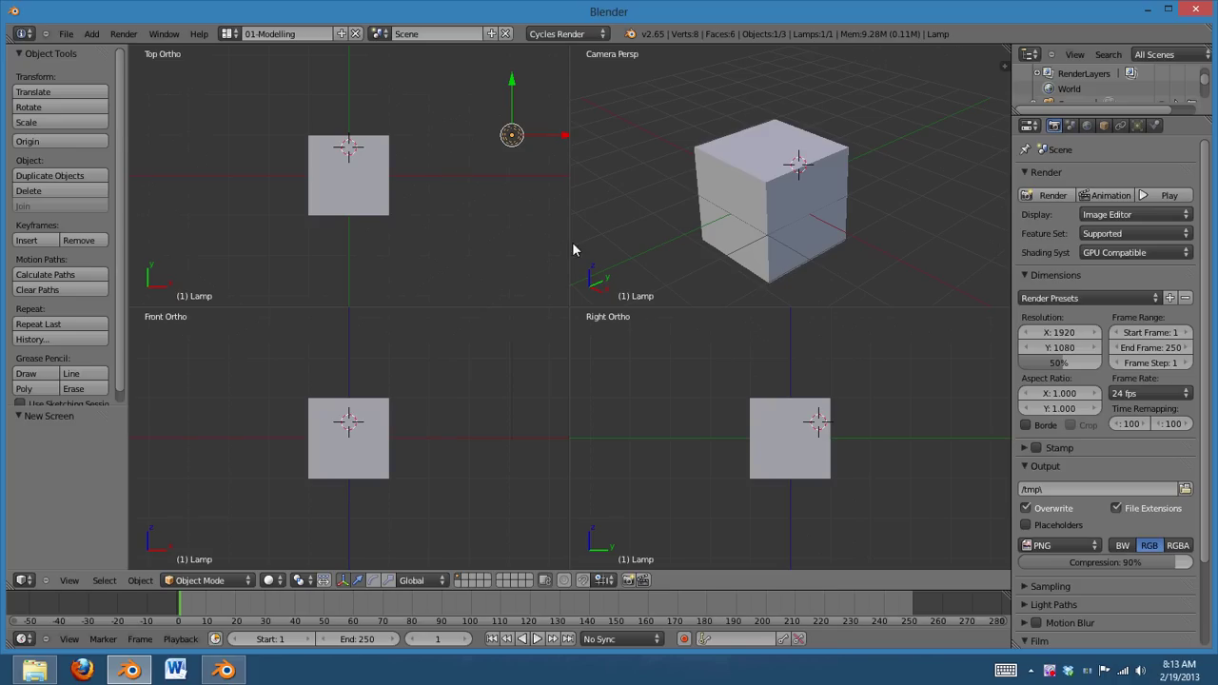
pyautogui.click(230, 34)
# Cycle through the screen layouts with Ctrl+Right and Ctrl+Left.
pyautogui.hotkey('ctrl', 'Right')
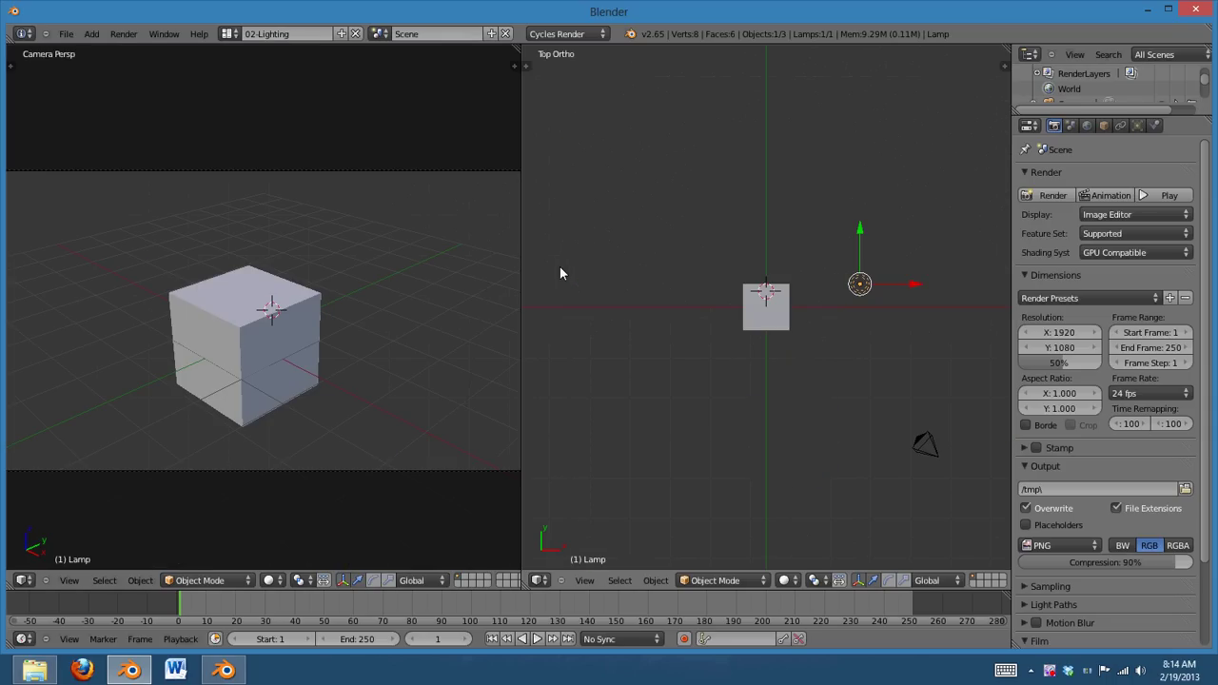
pyautogui.hotkey('ctrl', 'Left')
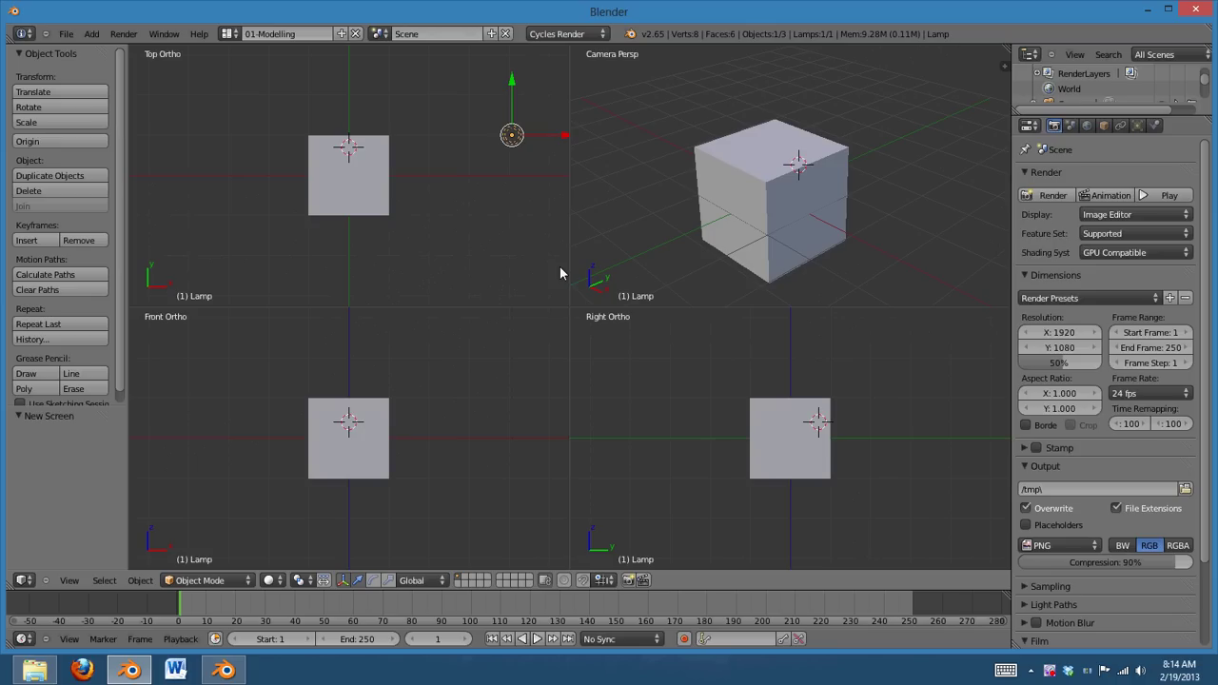
pyautogui.hotkey('ctrl', 'Right')
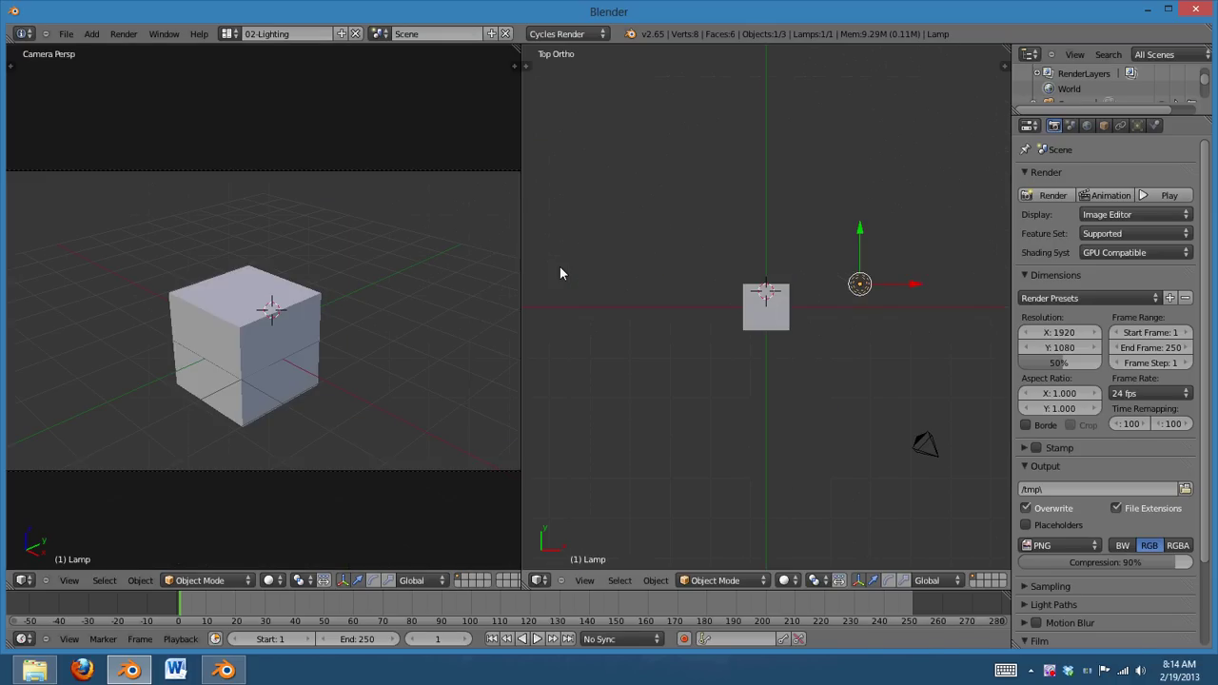
pyautogui.hotkey('ctrl', 'Right')
pyautogui.hotkey('ctrl', 'Left')
pyautogui.hotkey('ctrl', 'Left')
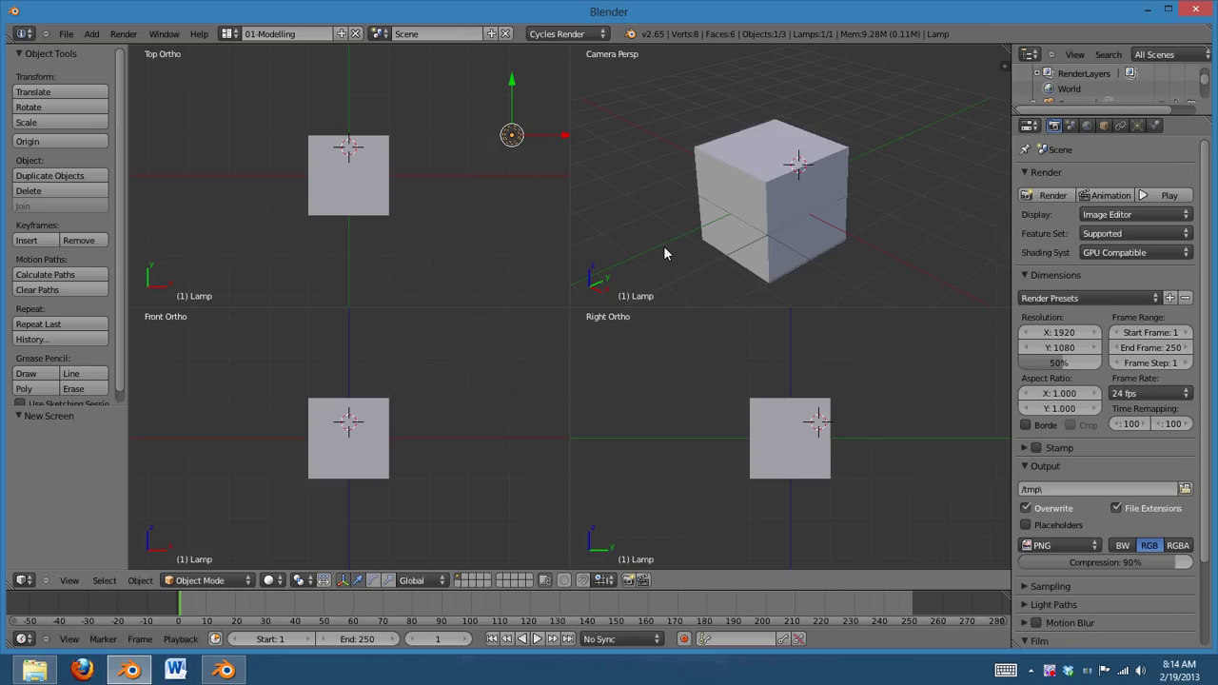
# On 01-Modelling, collapse the quad view to one front view, then split and rejoin the area.
pyautogui.hotkey('ctrl', 'Right')
pyautogui.hotkey('ctrl', 'Left')
pyautogui.press('n')
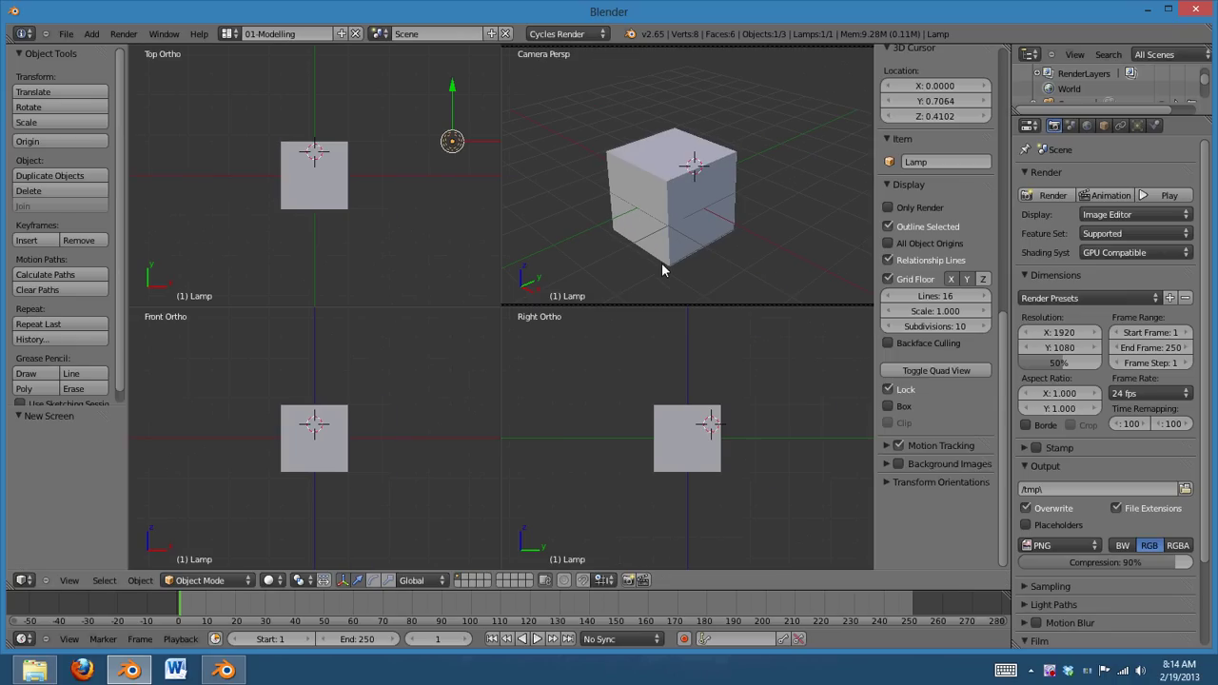
pyautogui.click(936, 370)
pyautogui.press('n')
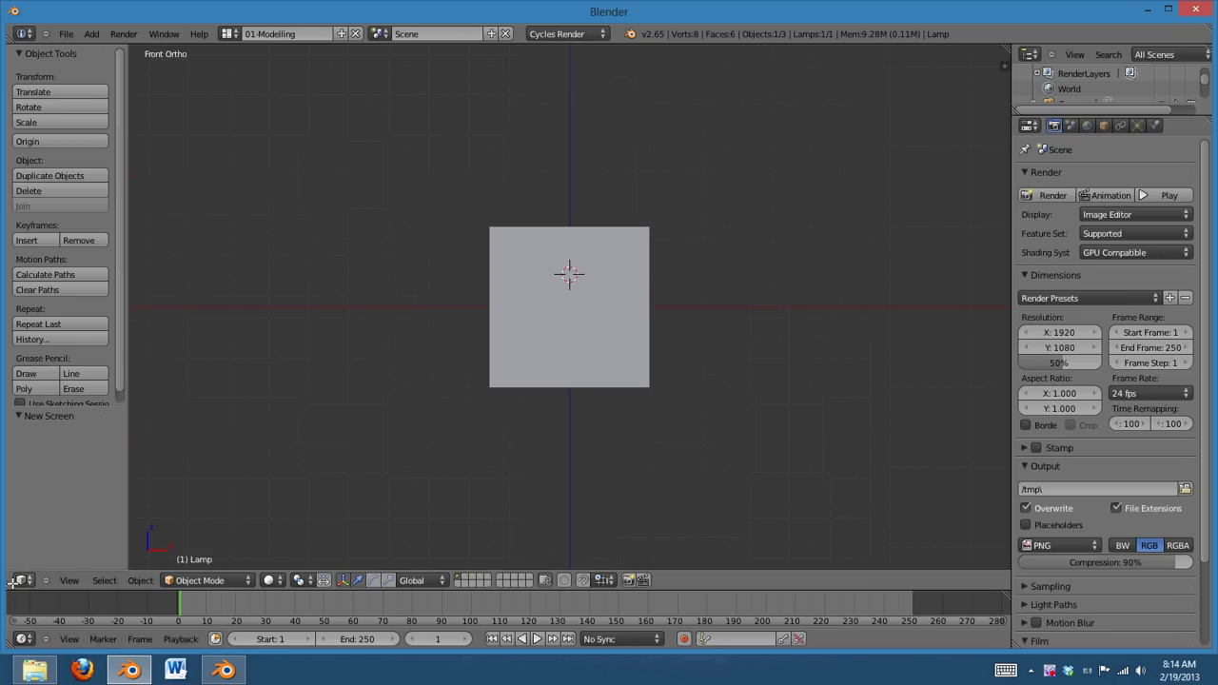
pyautogui.moveTo(8, 589); pyautogui.dragTo(267, 248)
pyautogui.moveTo(16, 422); pyautogui.dragTo(537, 379)
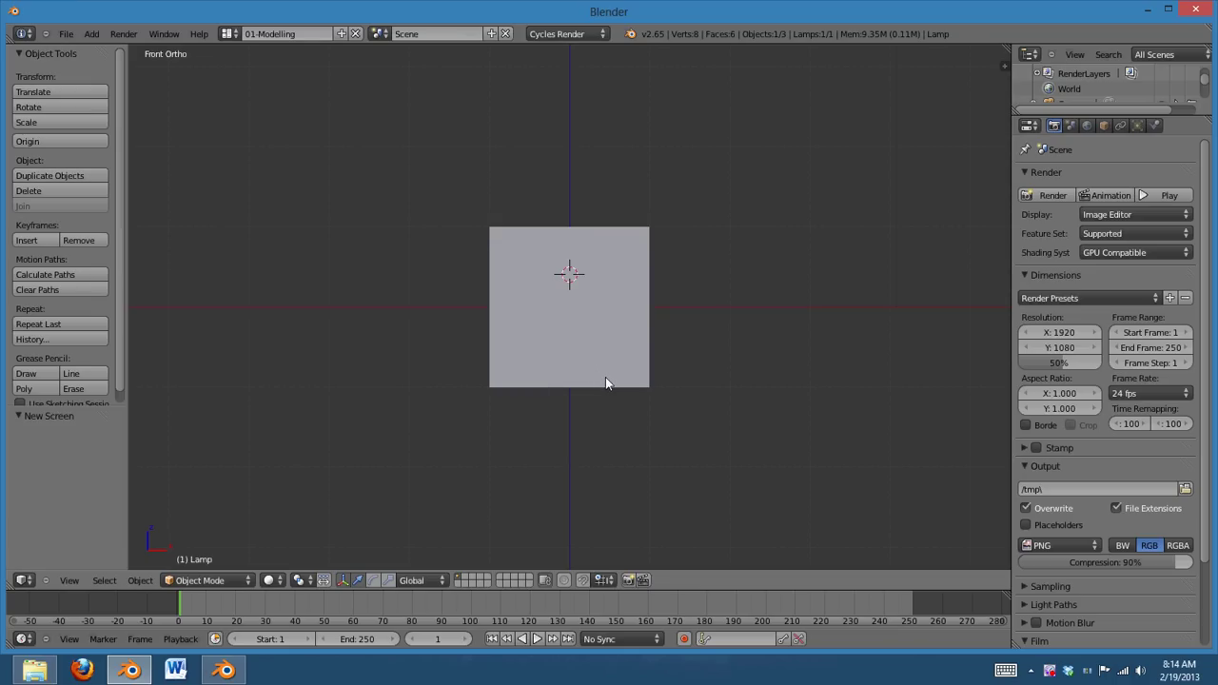